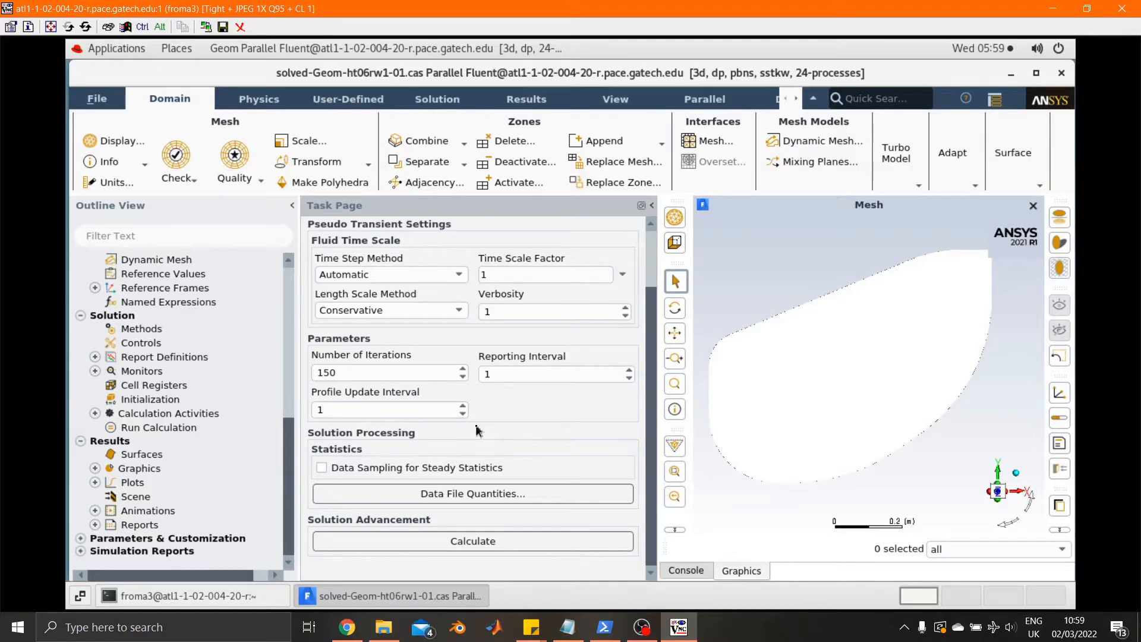
Step: Compute the drag_n report definition and bring up its result in the console
double_click(143, 359)
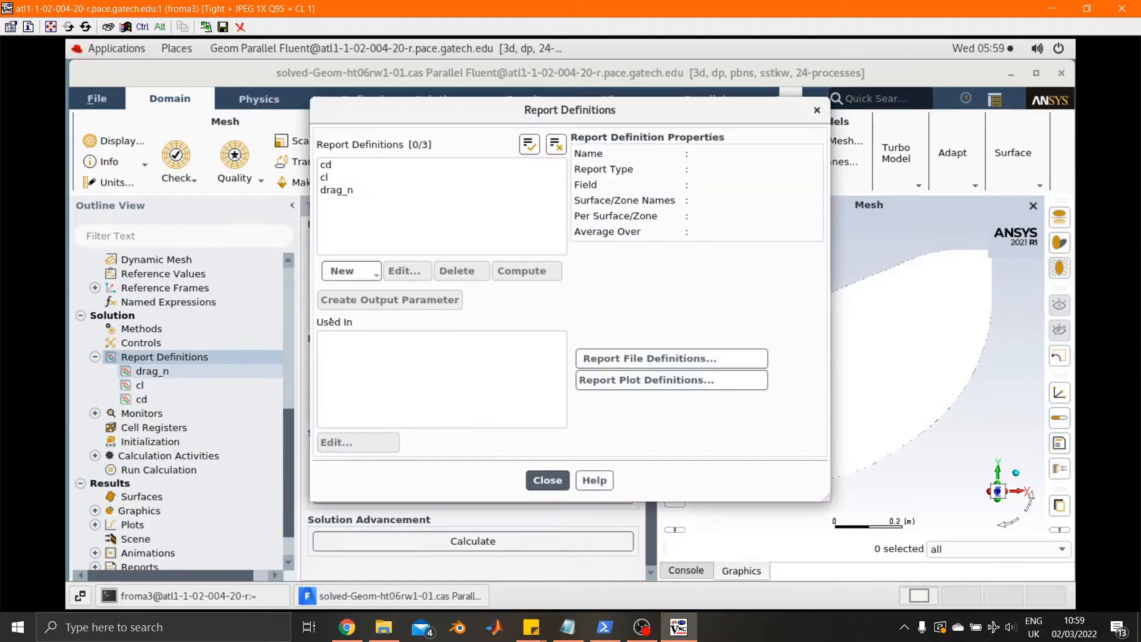
click(347, 190)
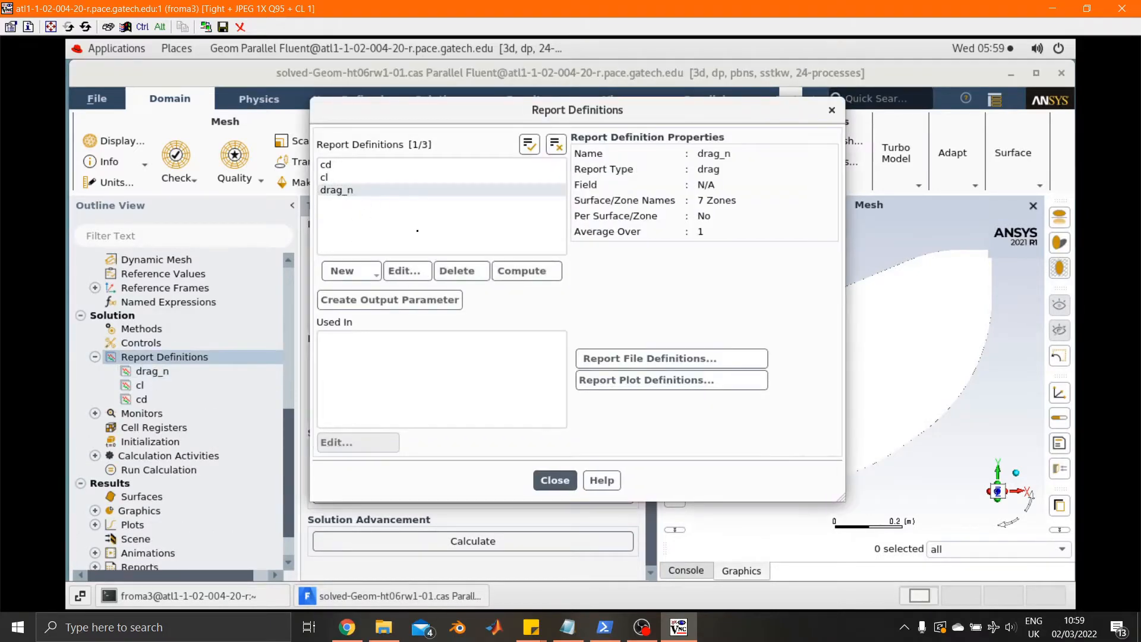
click(534, 271)
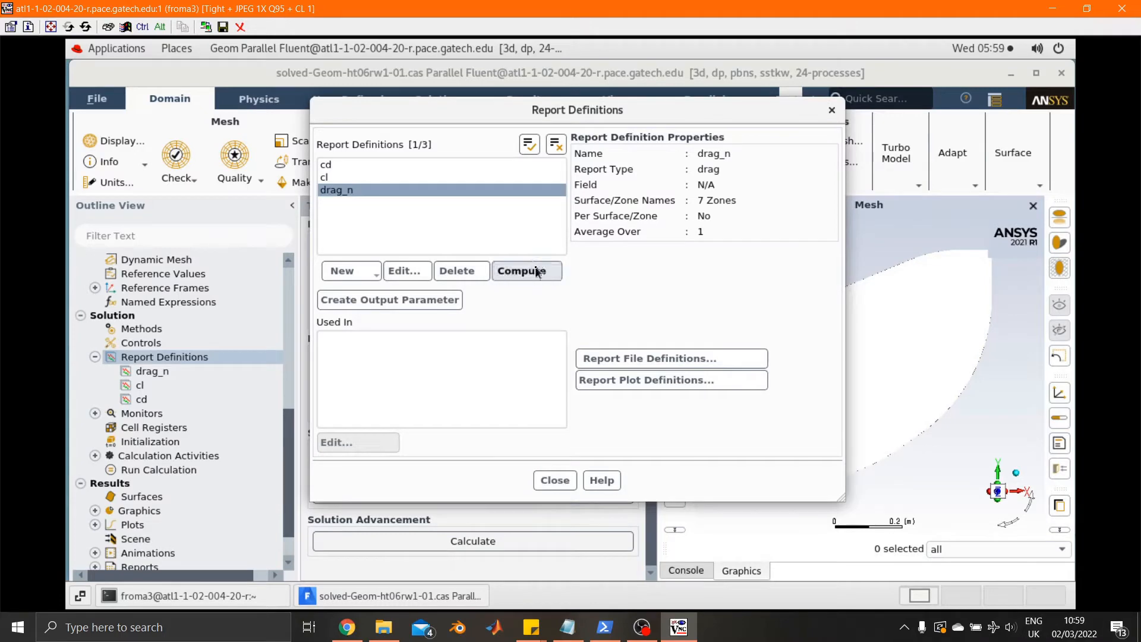
click(536, 272)
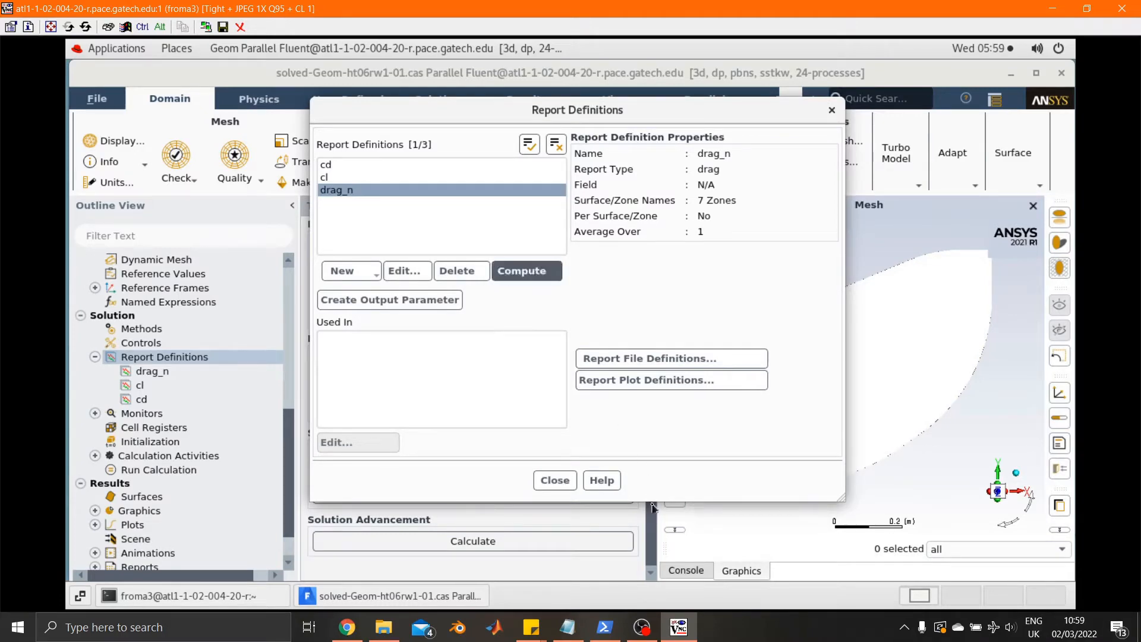
click(686, 571)
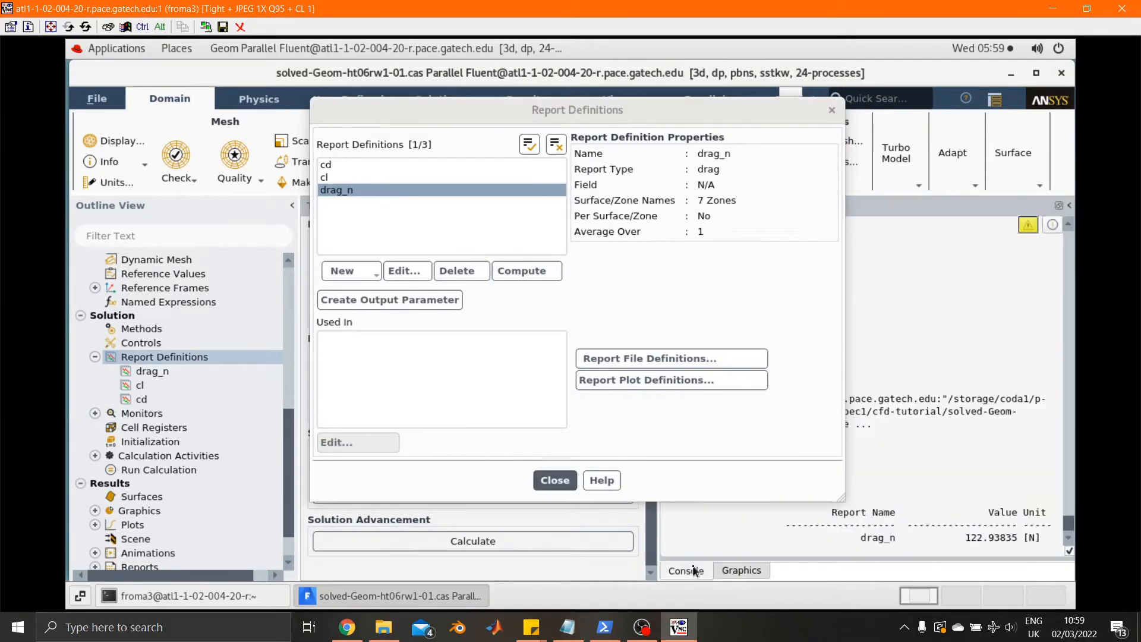
Step: Examine the computed drag_n force in the console and close the report definitions
drag(605, 112, 483, 114)
drag(966, 537, 1017, 542)
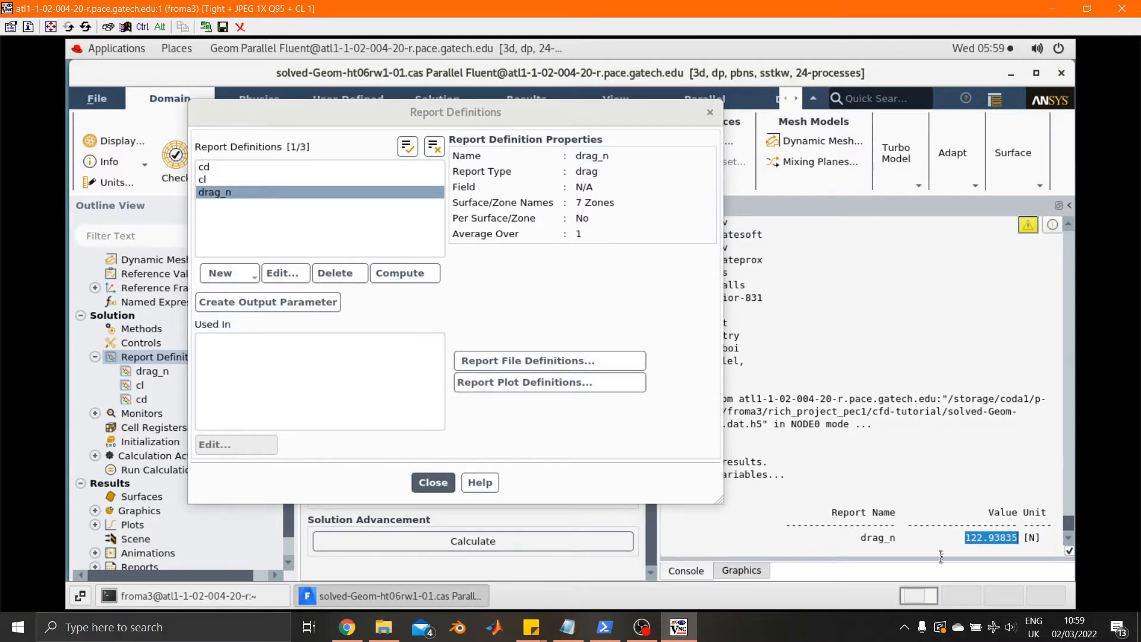
click(991, 539)
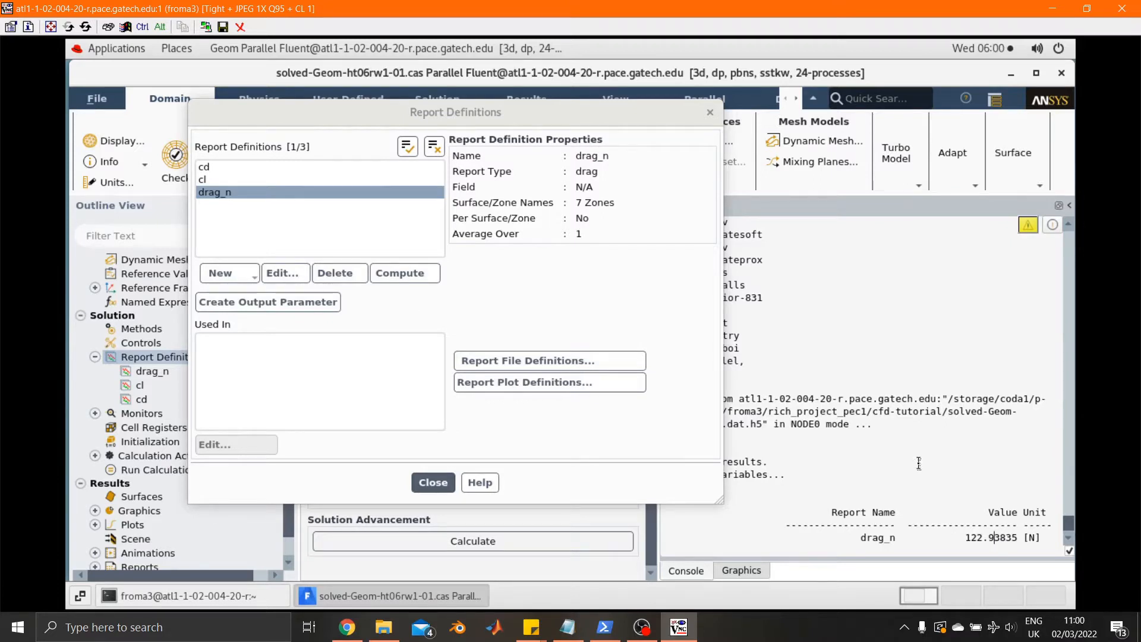
drag(964, 537, 1015, 538)
click(1001, 538)
click(709, 114)
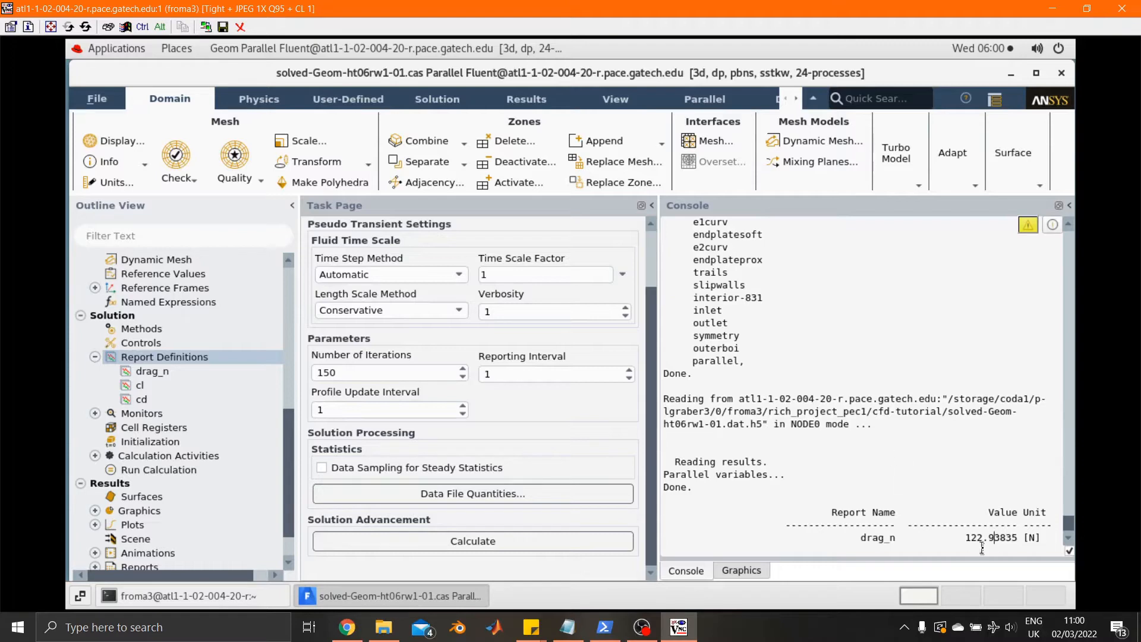
drag(964, 538, 1013, 542)
click(994, 539)
Step: Widen the console and print a force report along direction vector (1, 0, 0) for all wall zones except slipwalls
click(652, 206)
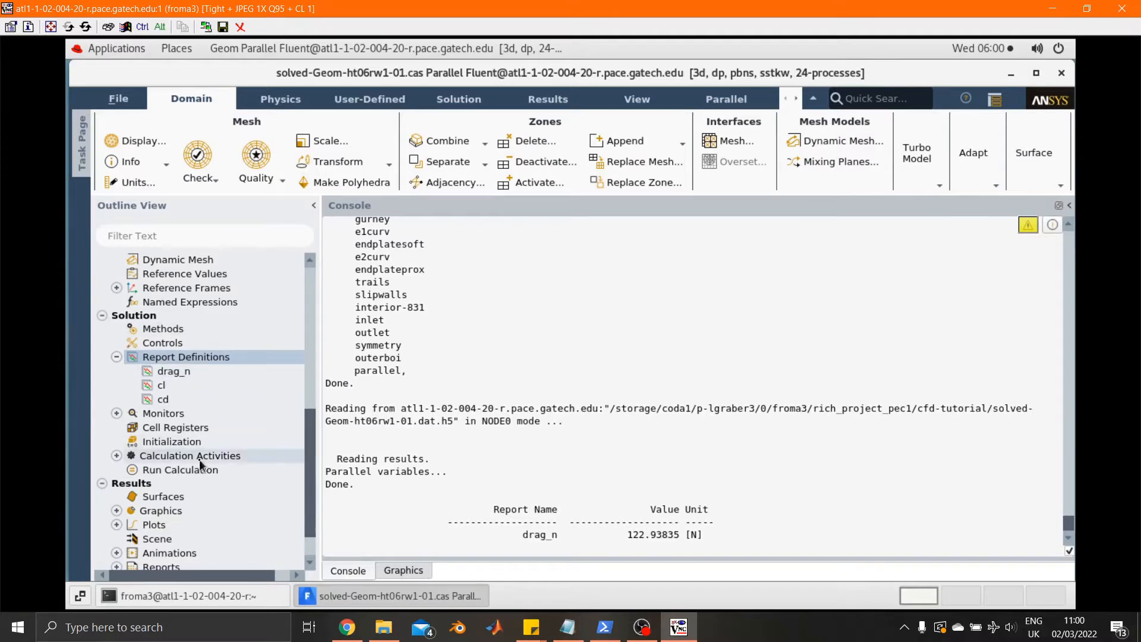
scroll(200, 461, down, 1)
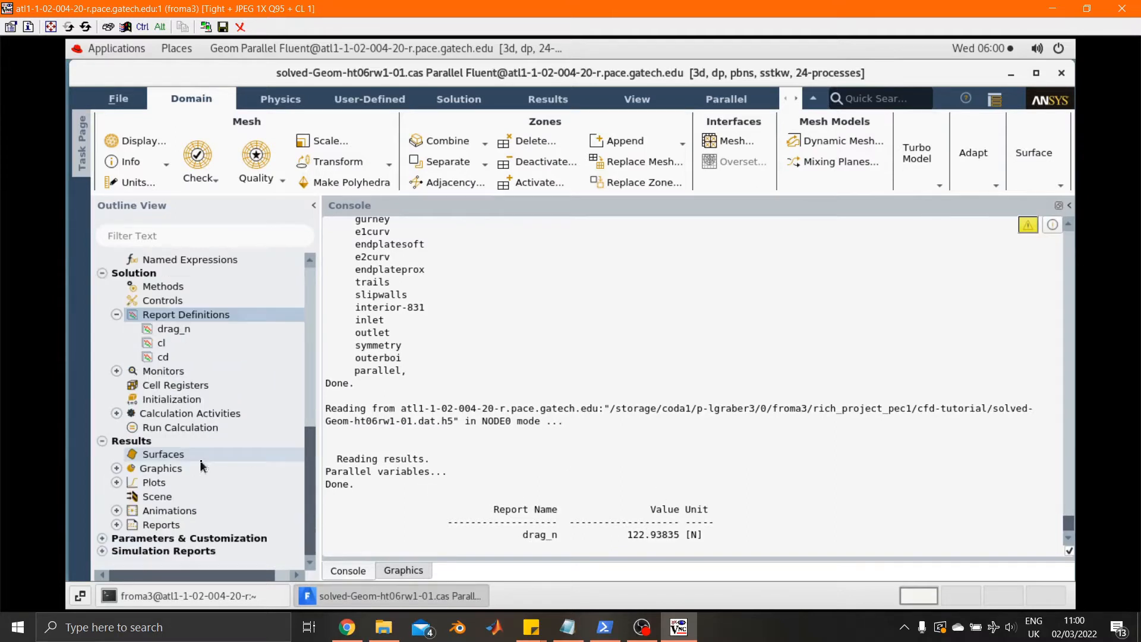
click(116, 524)
scroll(208, 475, down, 2)
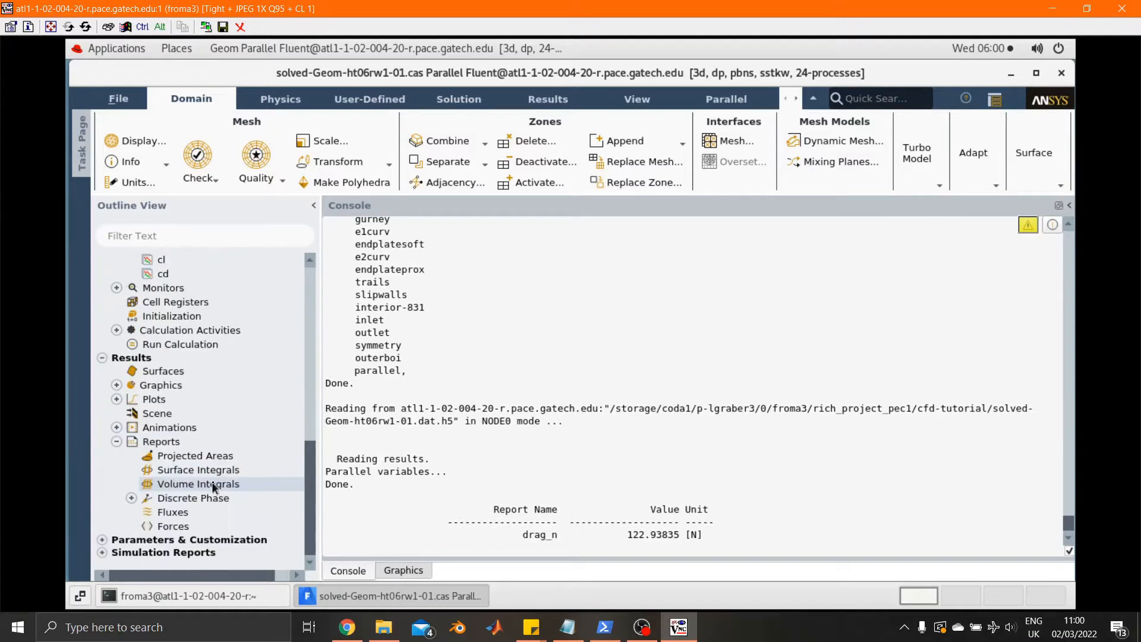
click(172, 526)
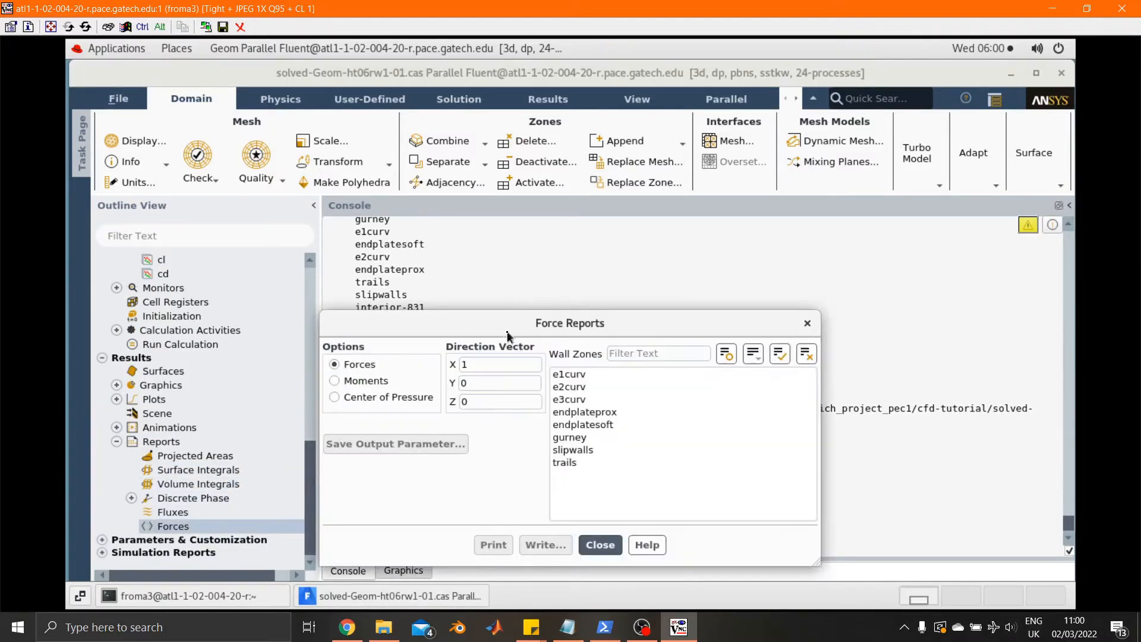
drag(508, 336, 375, 203)
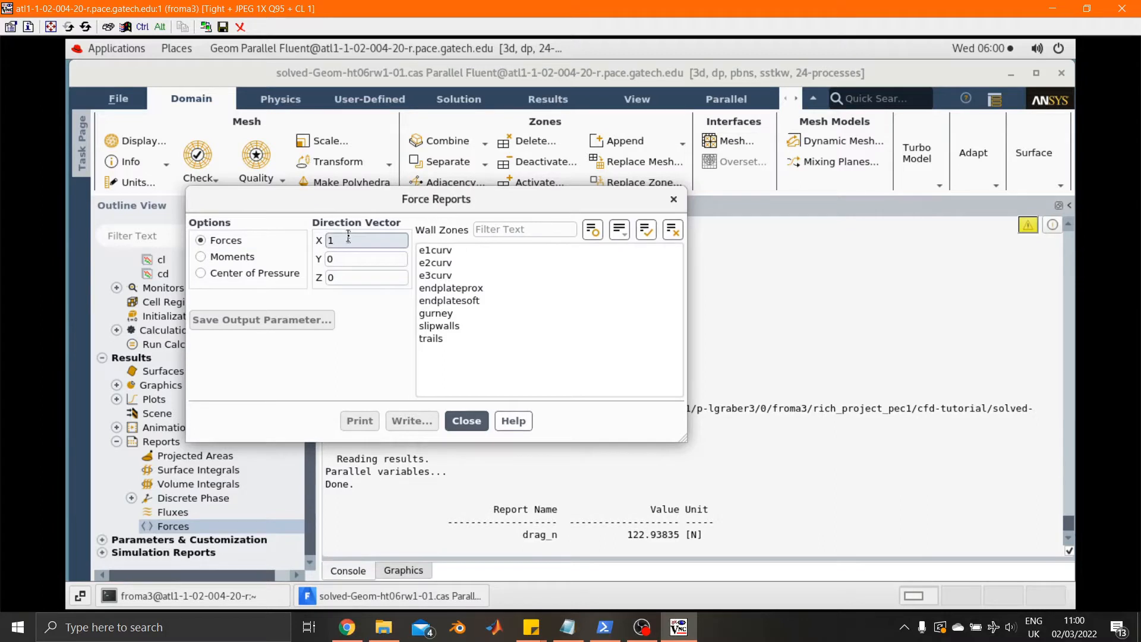
click(646, 229)
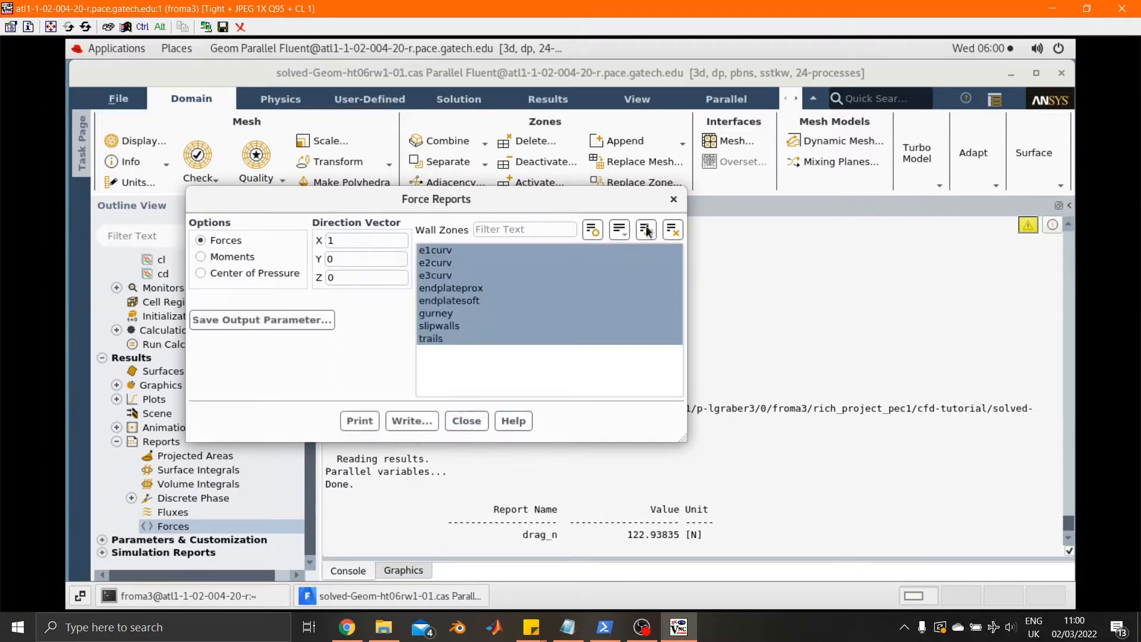
click(476, 325)
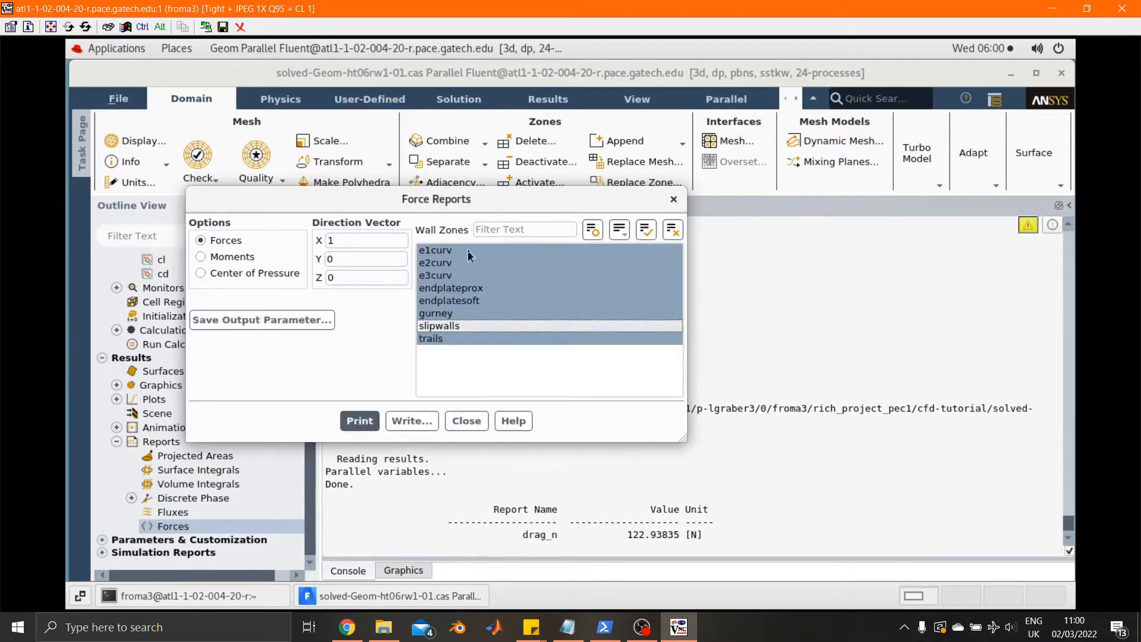
click(359, 420)
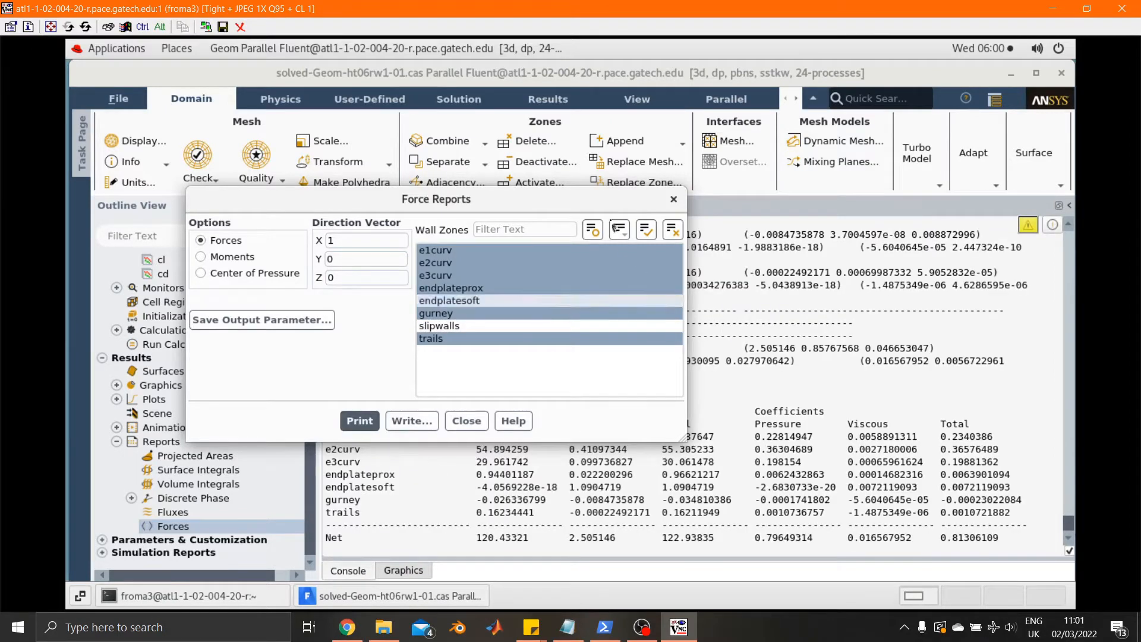
Step: Examine the net total drag force and each wall zone's total contribution in the printed force report
drag(597, 205, 416, 155)
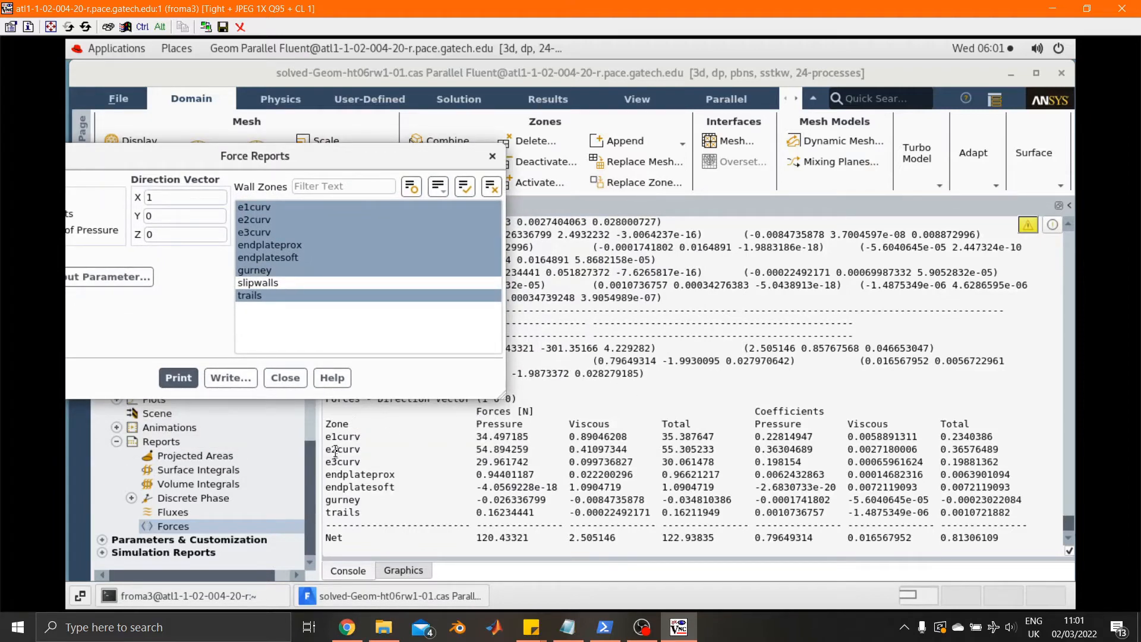
mouse_move(337, 449)
mouse_down()
mouse_move(361, 449)
mouse_move(349, 463)
mouse_up()
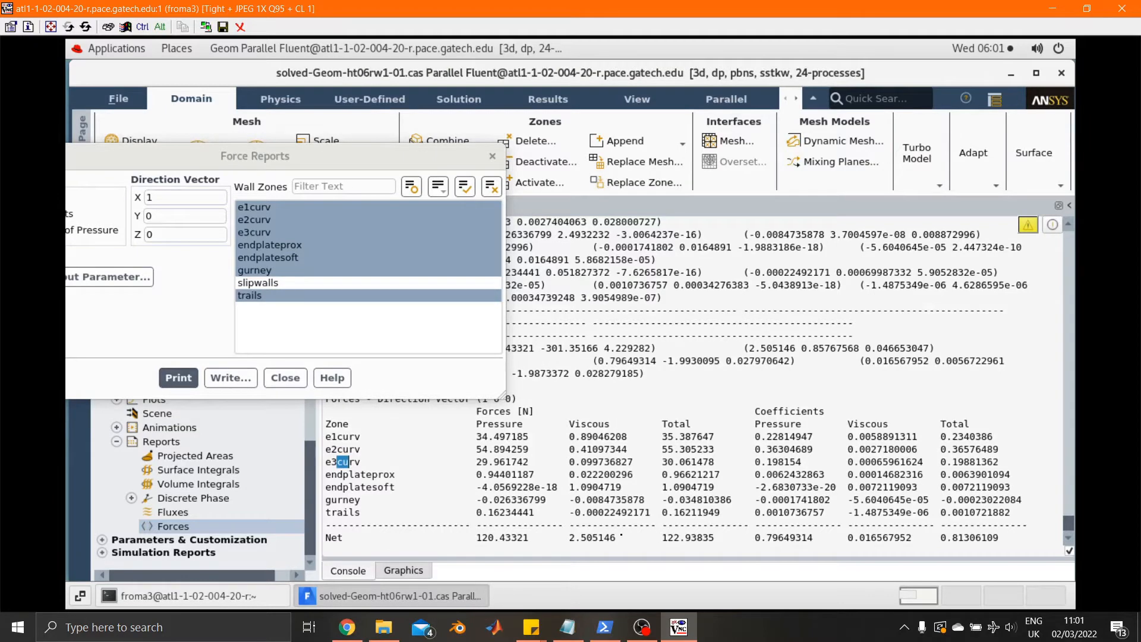
drag(662, 538, 715, 537)
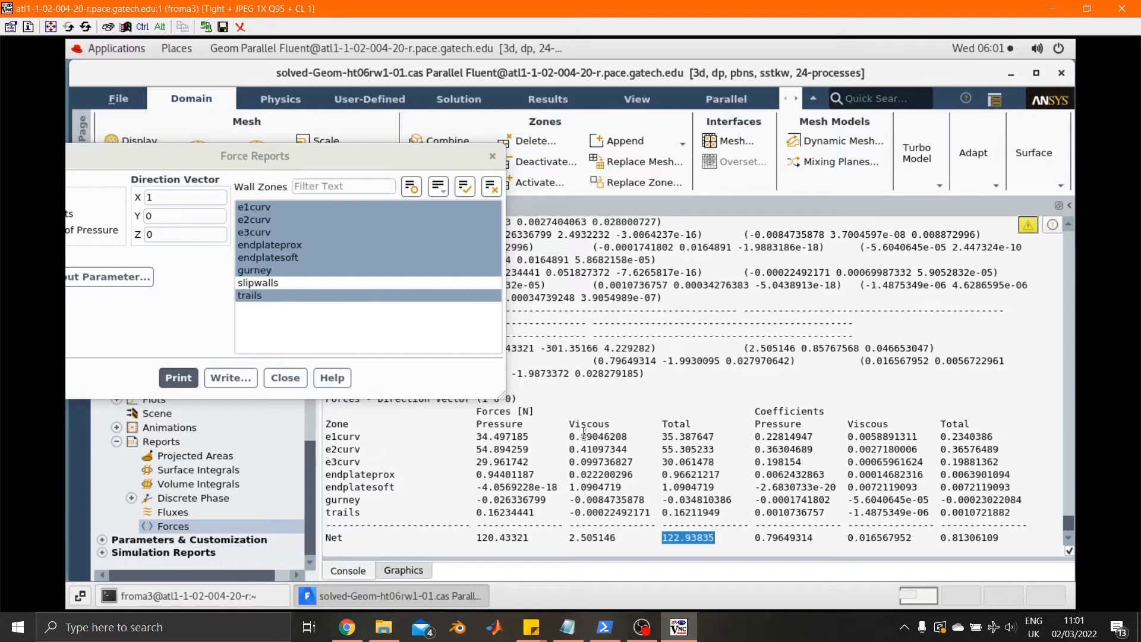
drag(668, 436, 691, 511)
click(689, 505)
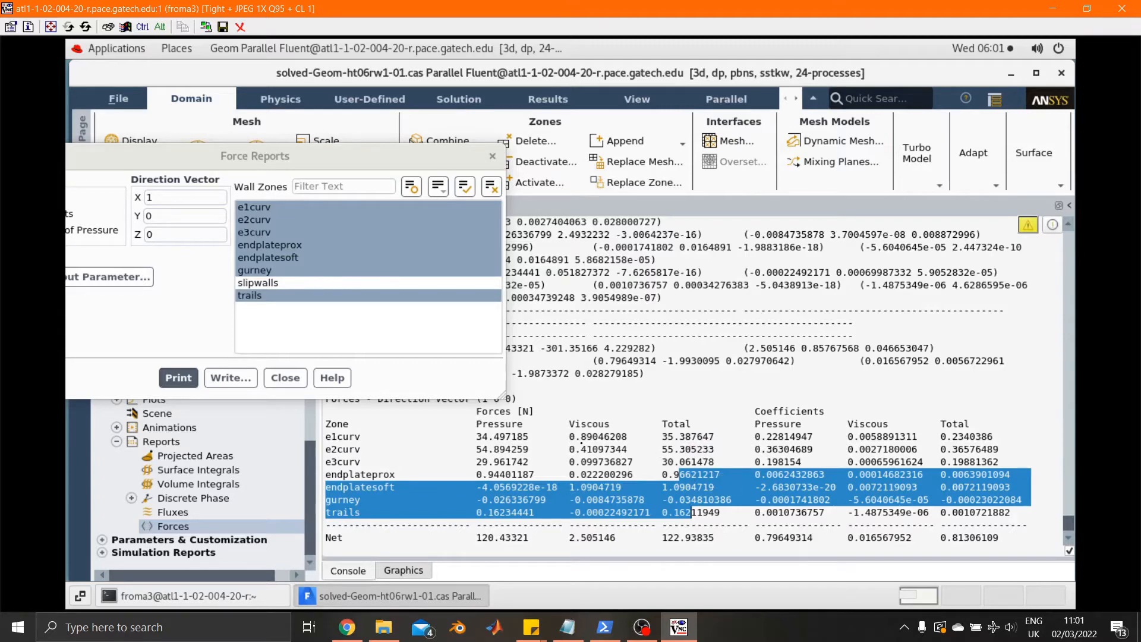
click(602, 458)
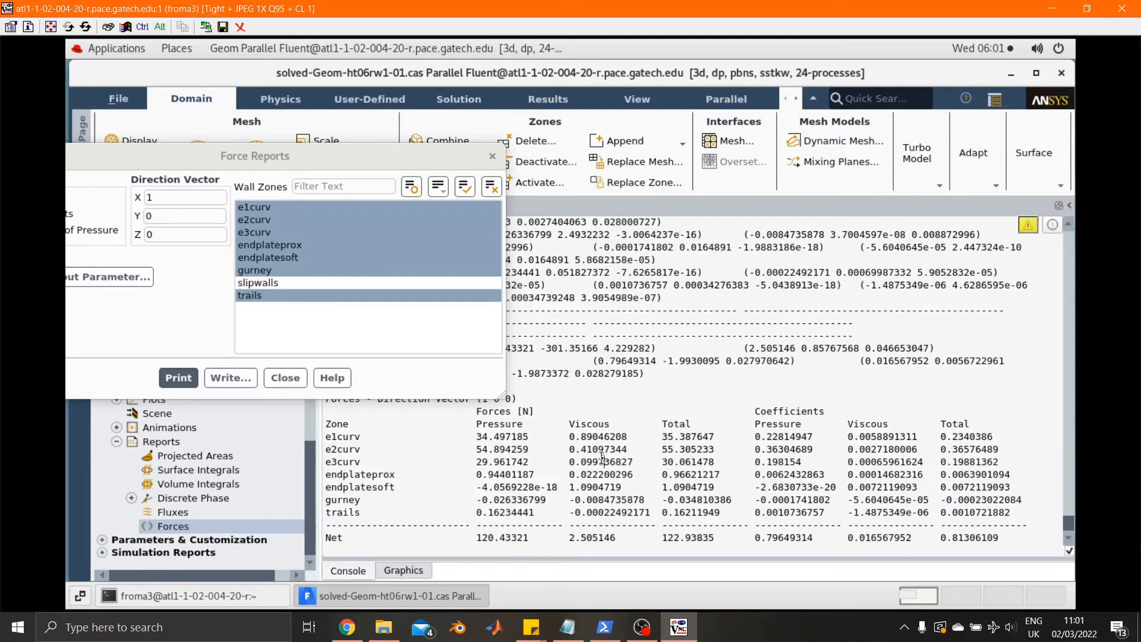
Step: Compare the pressure and viscous drag contributions per zone, including the net viscous force
drag(475, 437, 528, 469)
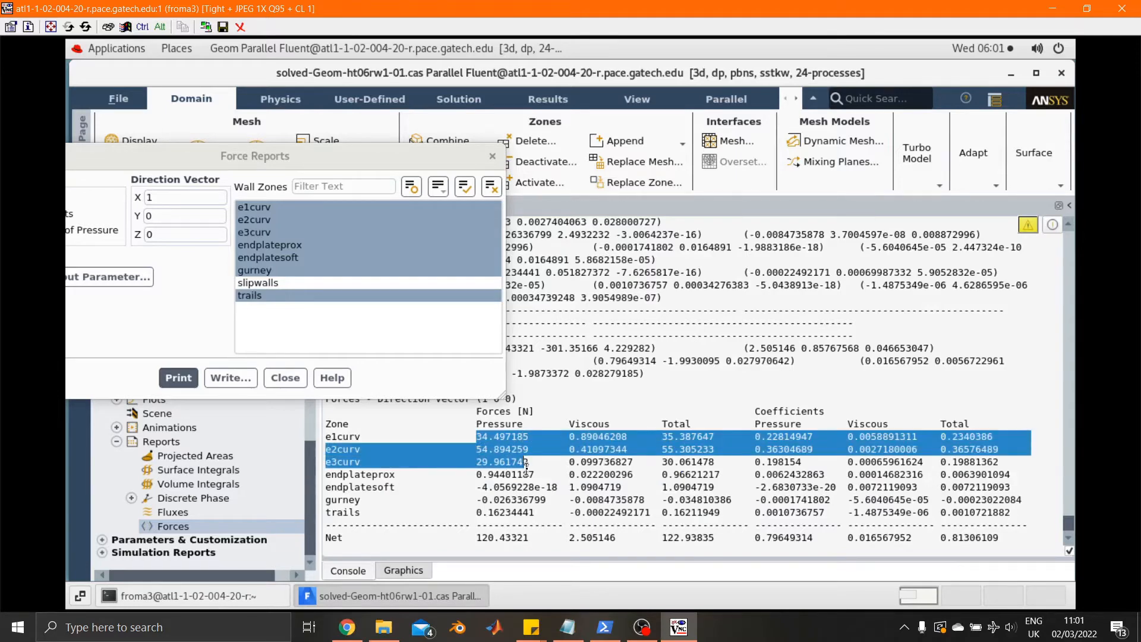
click(528, 469)
drag(570, 438, 618, 450)
click(617, 449)
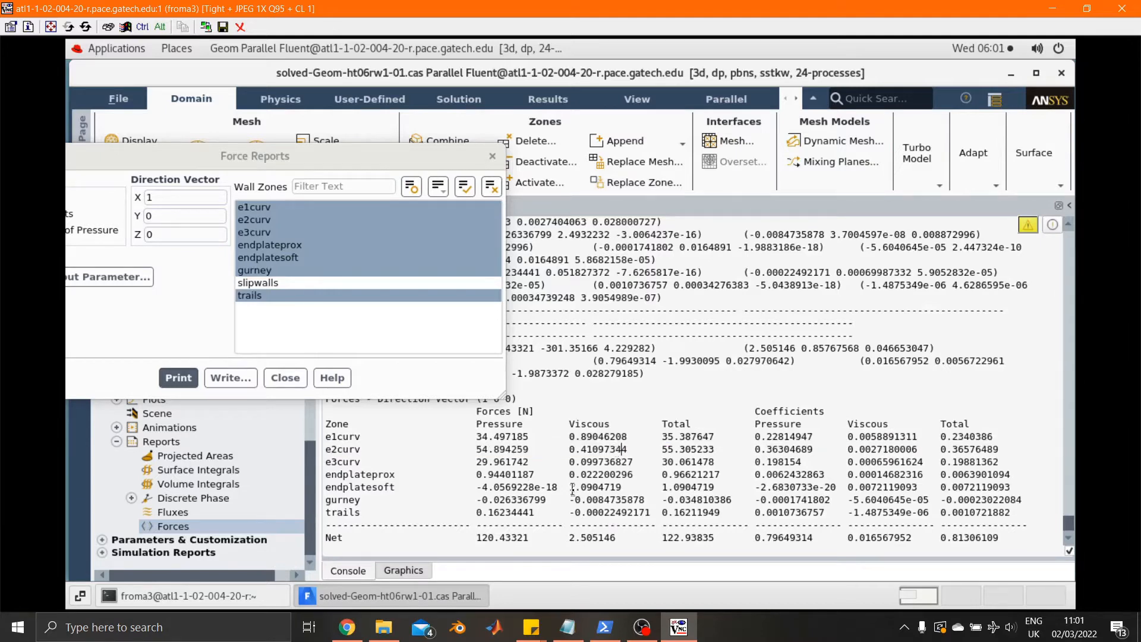
drag(570, 537, 616, 538)
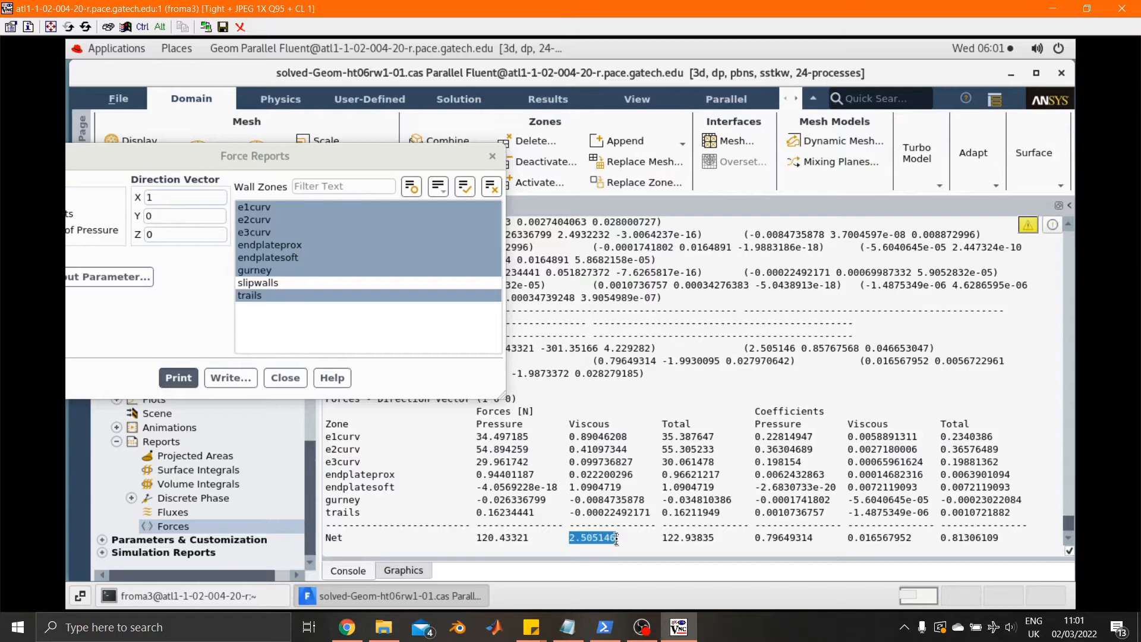
click(595, 497)
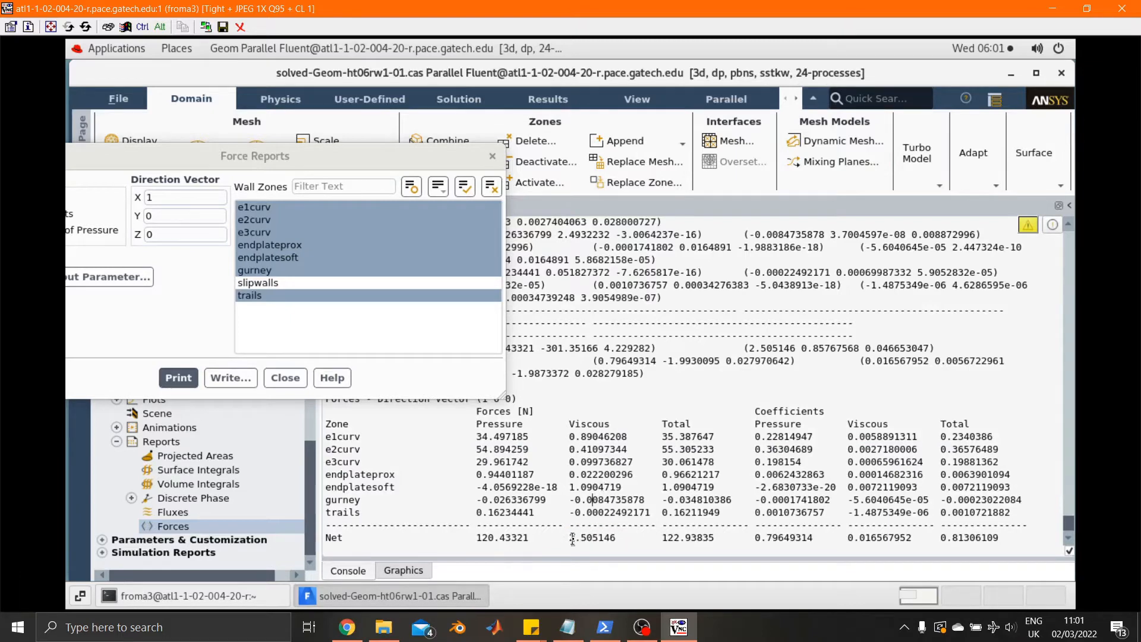
drag(614, 537, 564, 537)
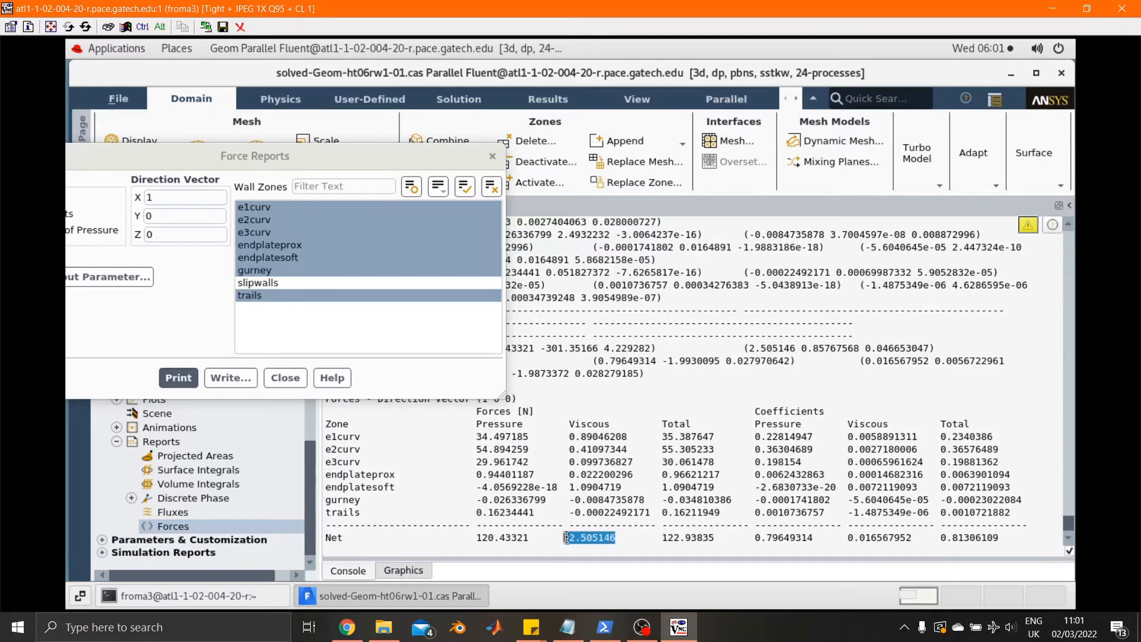
click(587, 498)
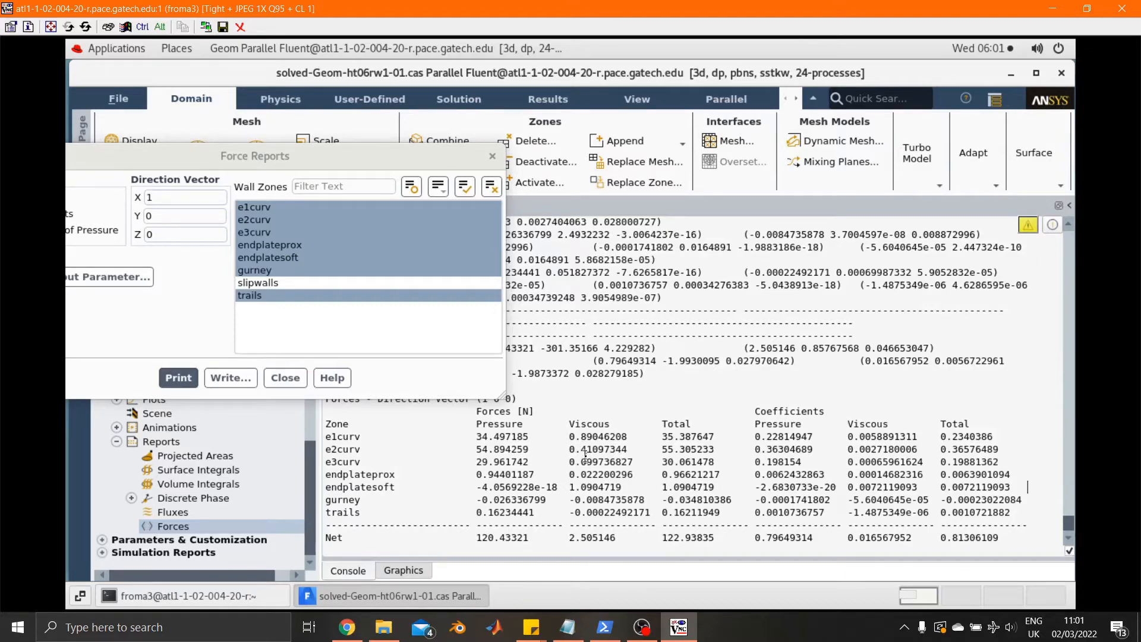
drag(585, 461, 597, 537)
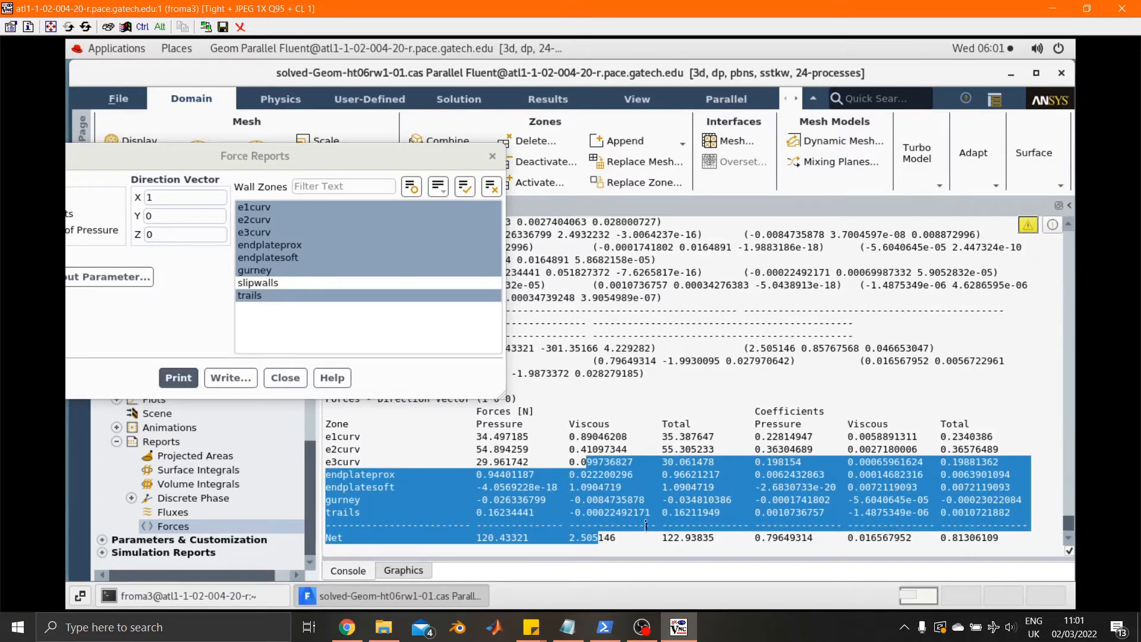
right_click(689, 512)
click(695, 519)
click(696, 519)
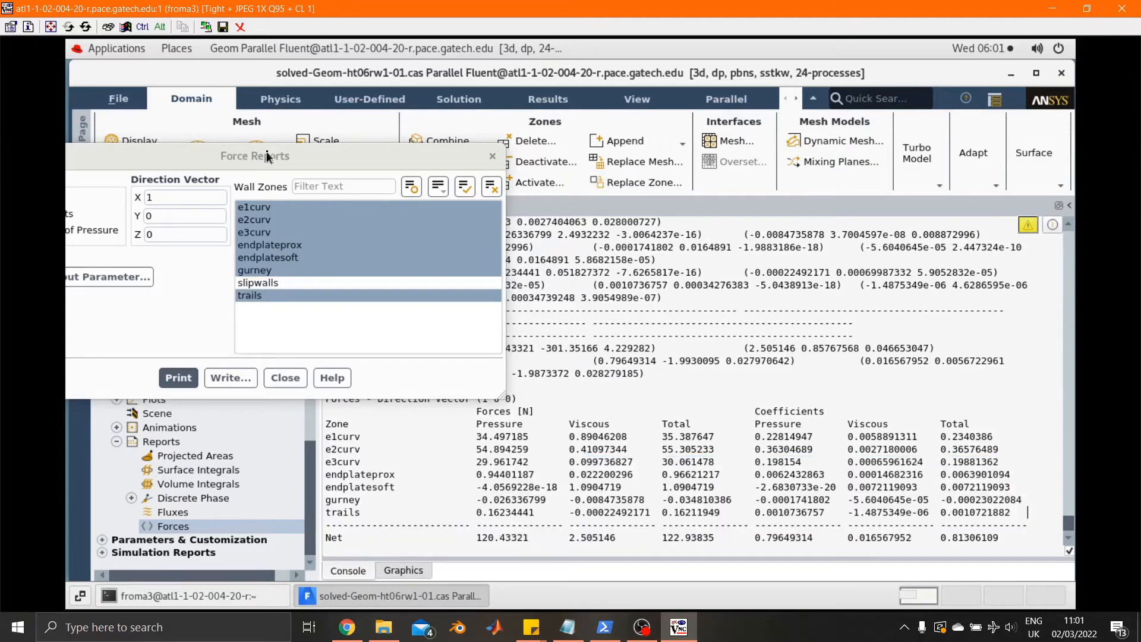
Step: Change the force direction vector to X 0, Y 1 and print the force report for the same wall zones
drag(266, 148, 331, 143)
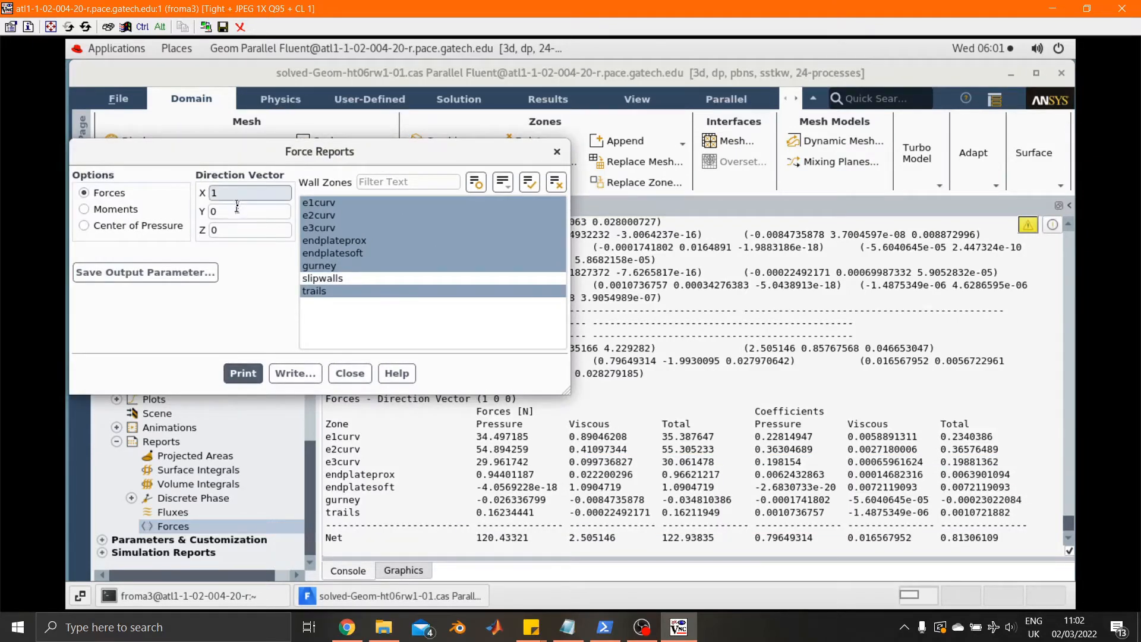
drag(221, 211, 198, 209)
text(1)
key(shift+Tab)
text(0)
click(252, 372)
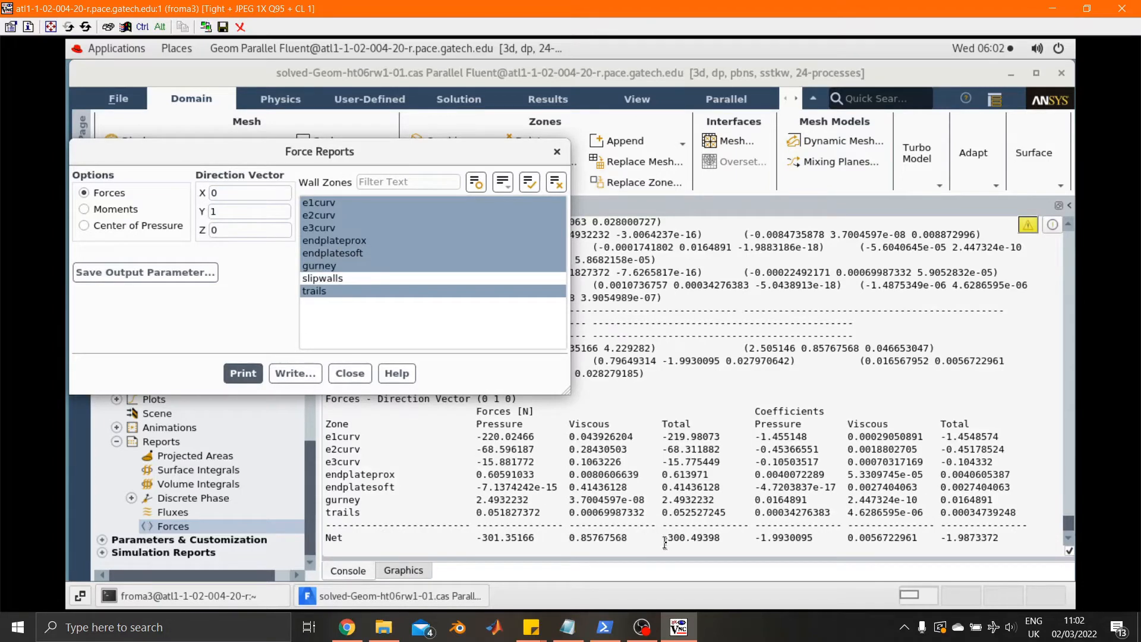
Step: Examine the net and per-zone total forces in the Y direction, closing the force report settings
double_click(716, 538)
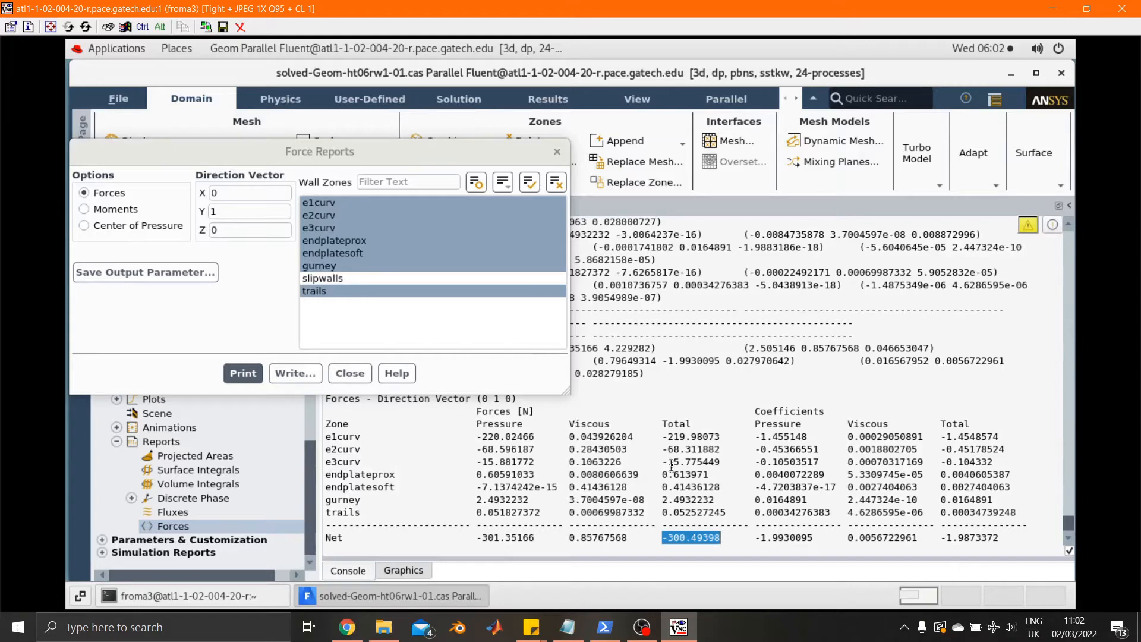
click(349, 373)
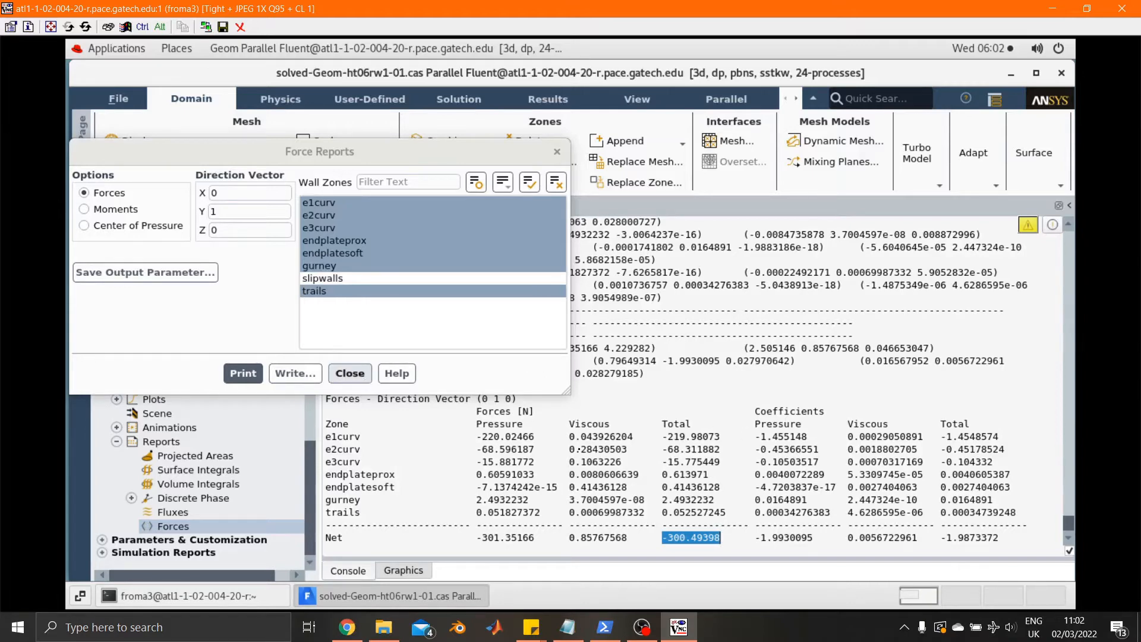
click(690, 450)
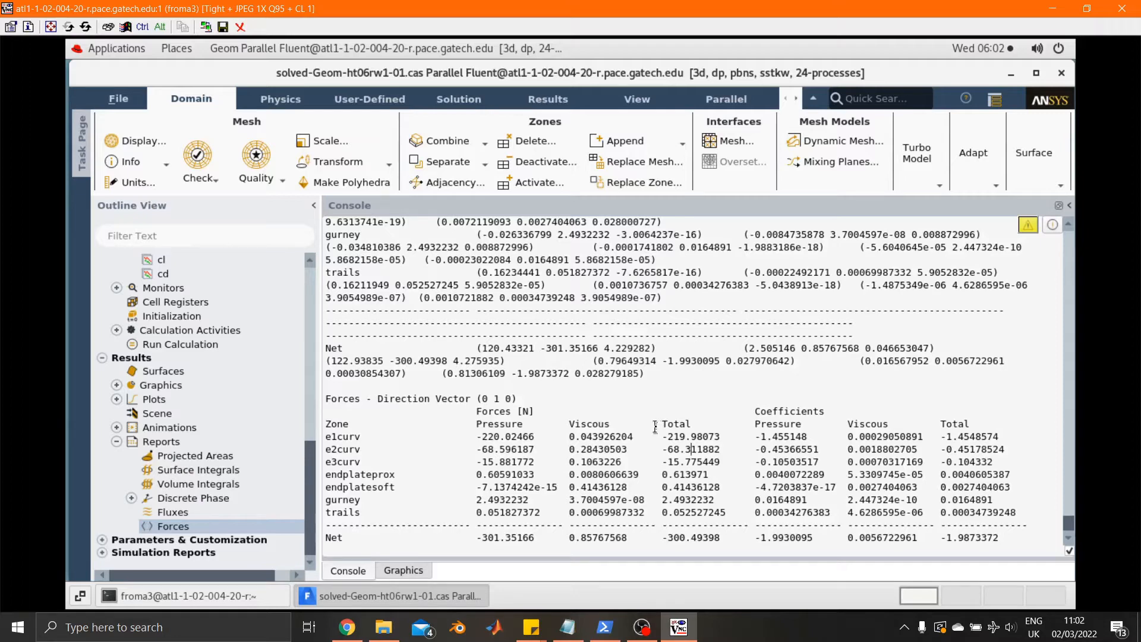
drag(659, 423, 713, 538)
click(692, 491)
drag(674, 438, 685, 457)
click(685, 459)
Step: Compute the mass flow rate flux report for the inlet and outlet boundaries, closing the flux report settings
double_click(168, 514)
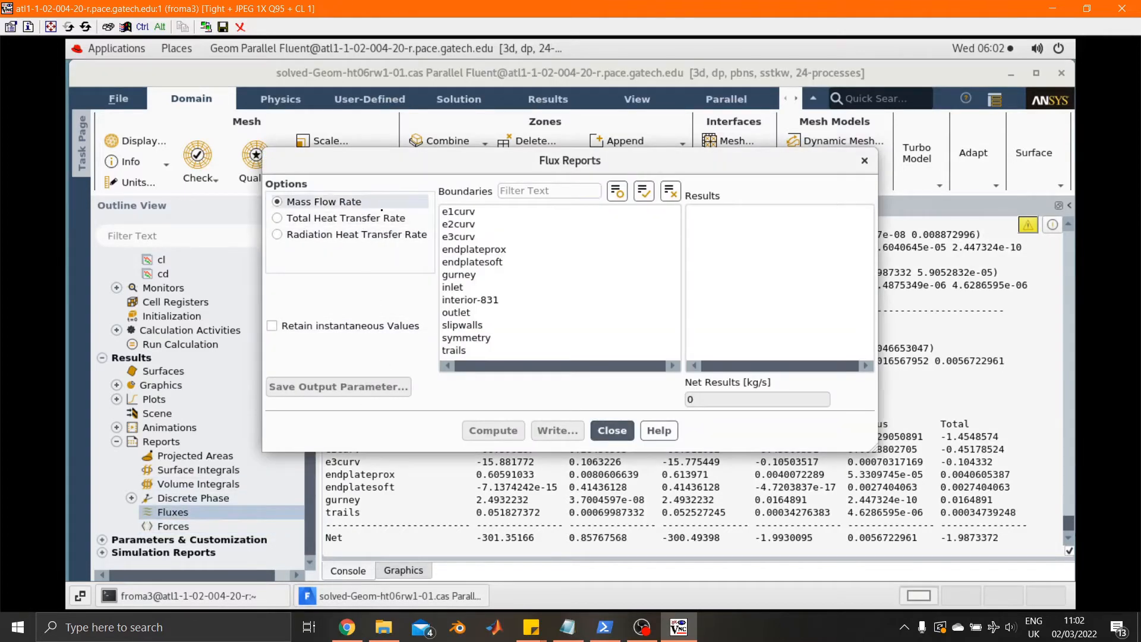
click(468, 289)
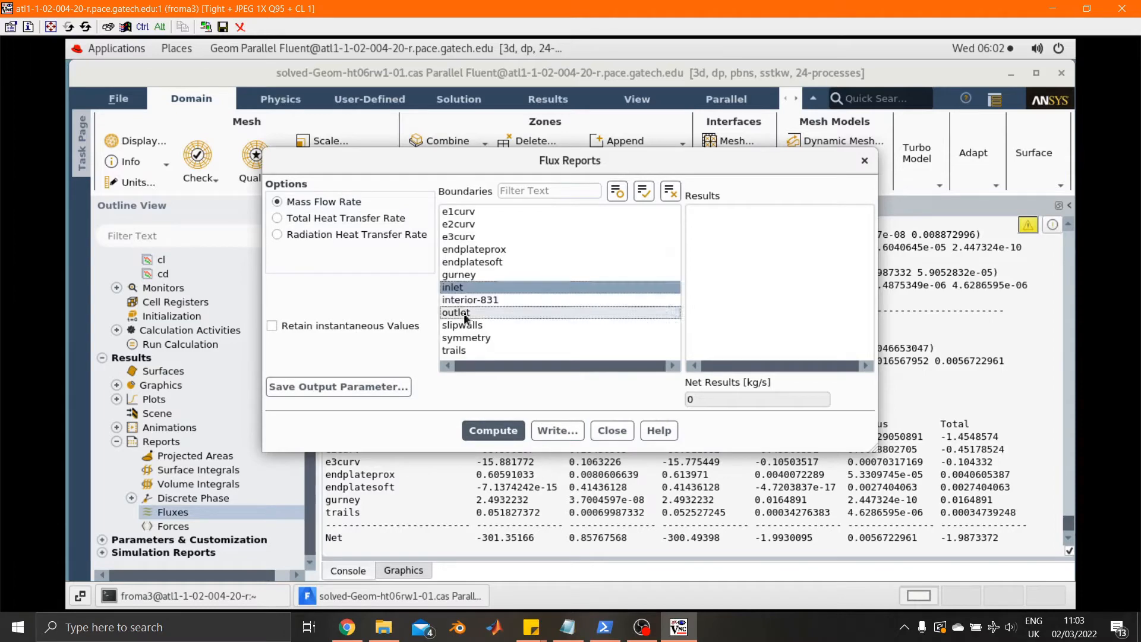
click(466, 313)
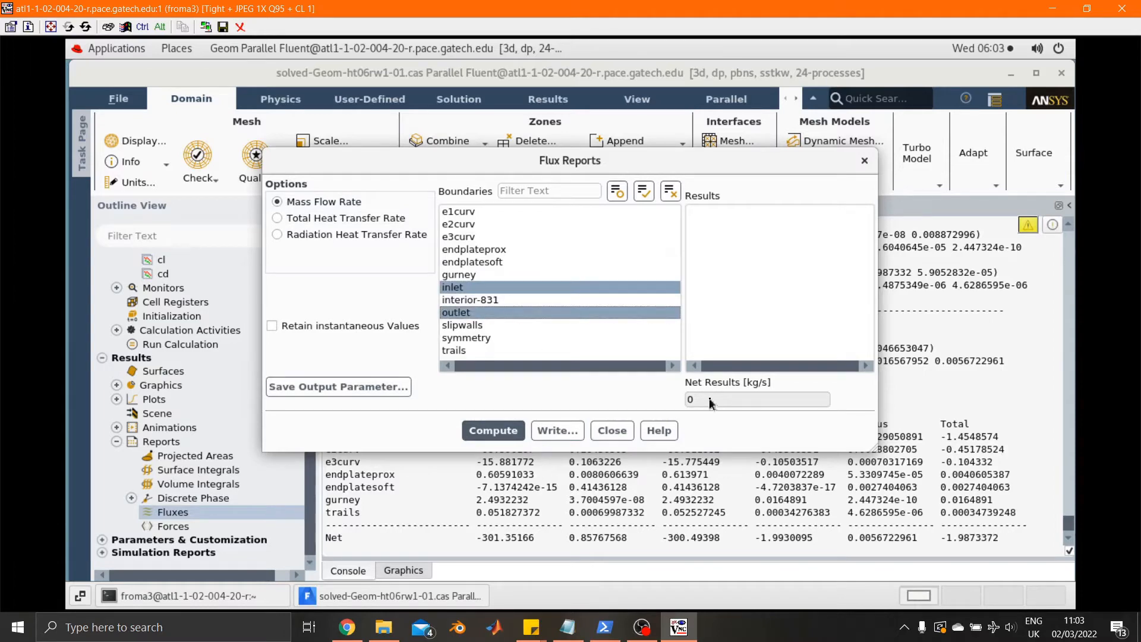
click(505, 434)
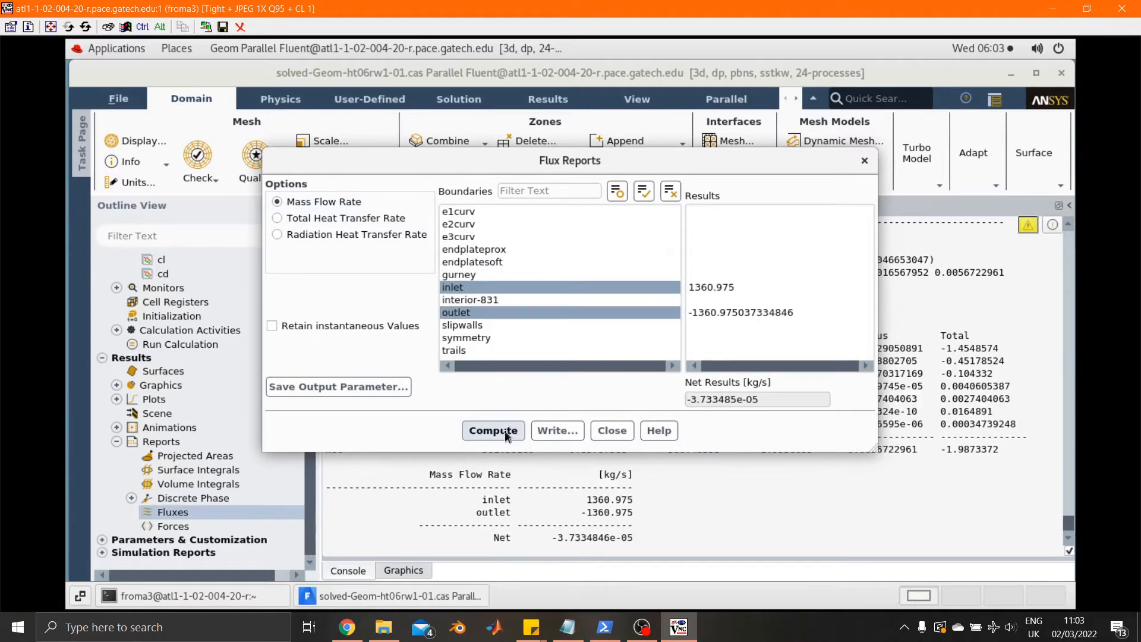
mouse_move(761, 399)
mouse_down()
mouse_move(741, 405)
mouse_move(766, 403)
mouse_up()
click(767, 403)
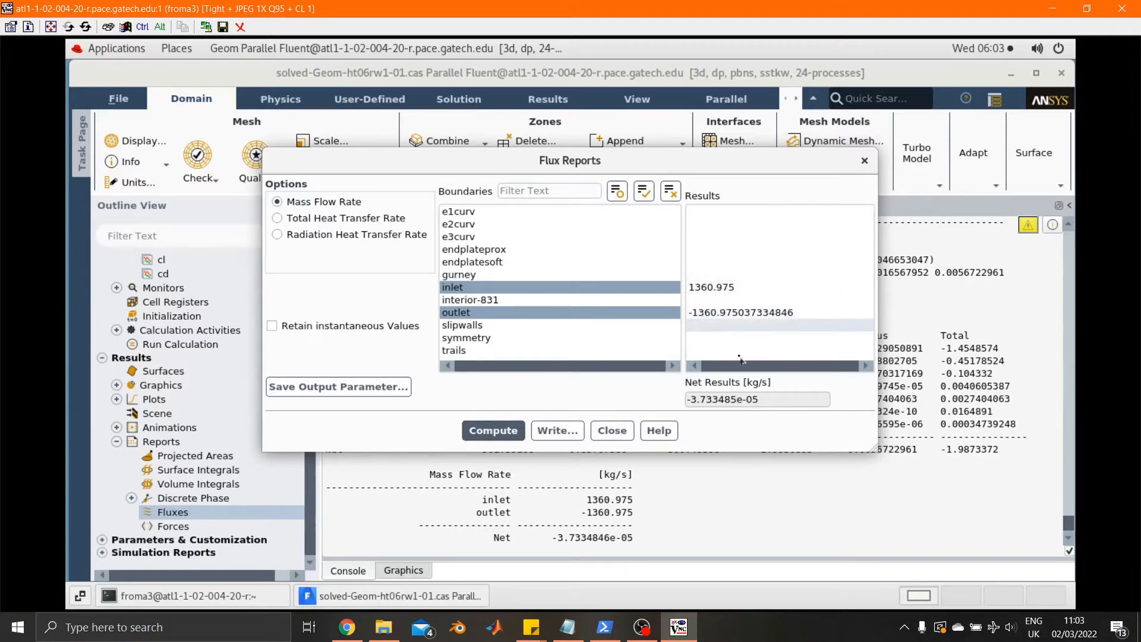
click(612, 430)
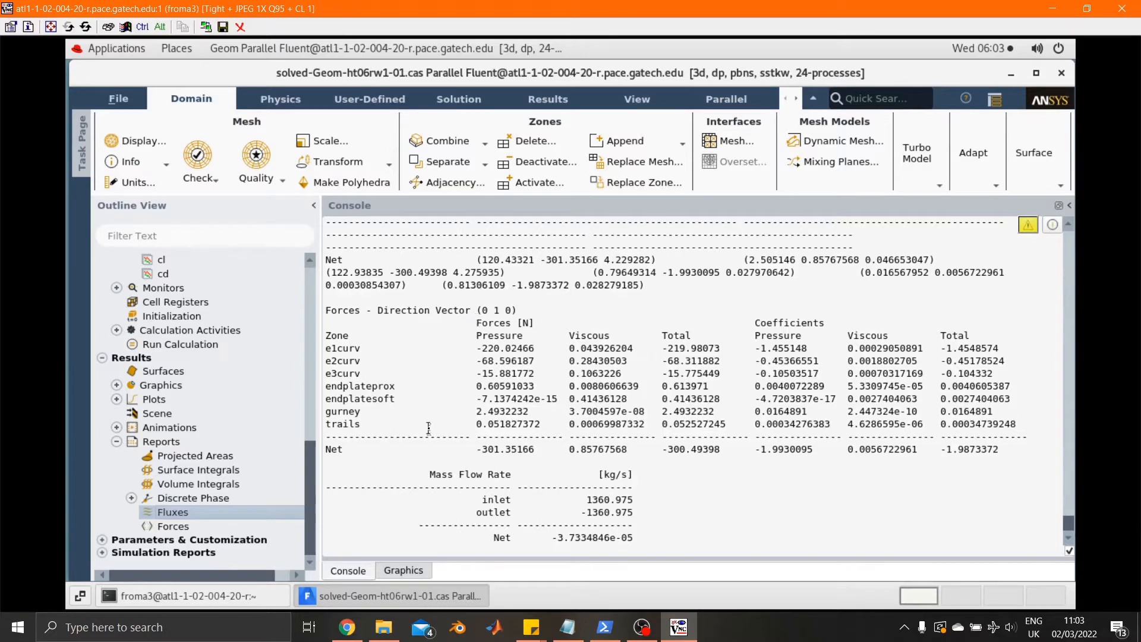
Step: Set up a new contour plot on the symmetry surface with banded coloring and Global Range off
click(117, 385)
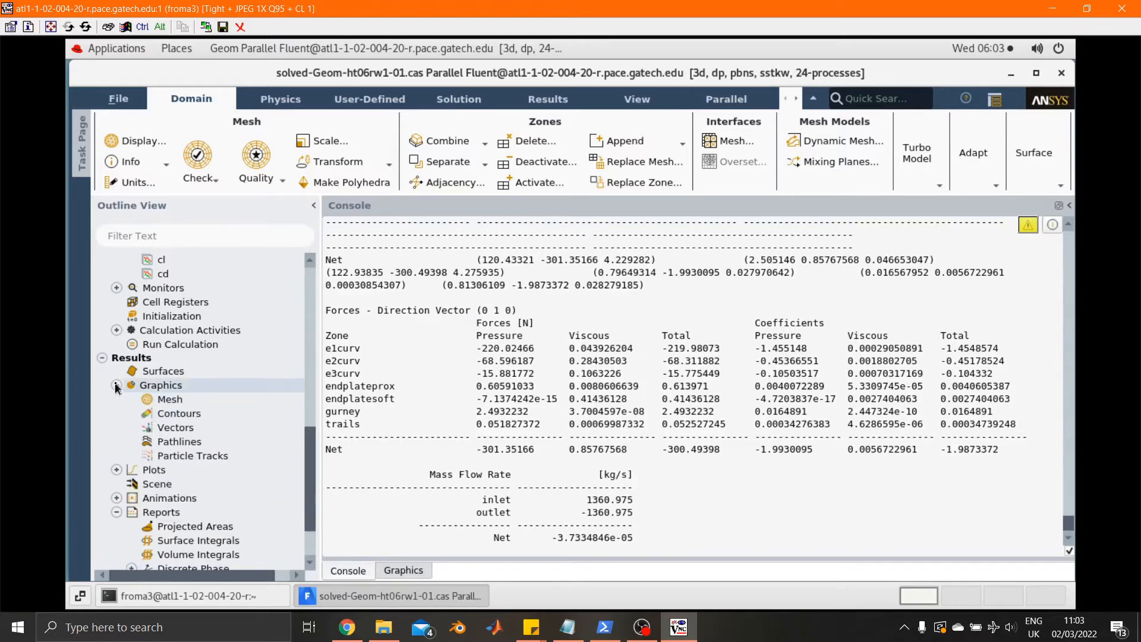
double_click(178, 414)
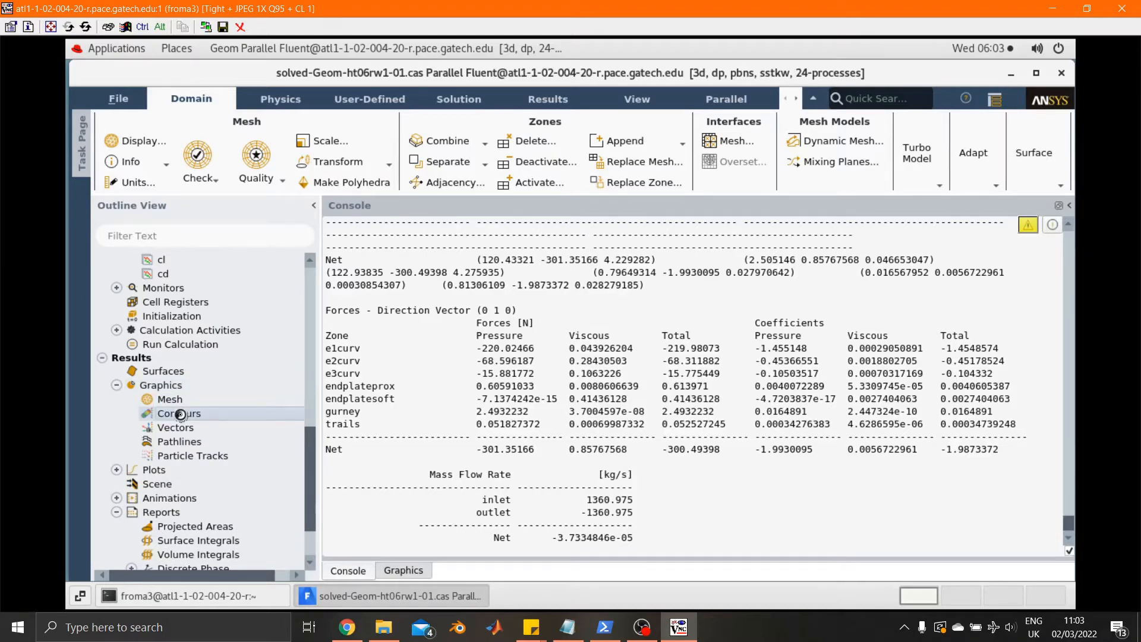
right_click(180, 415)
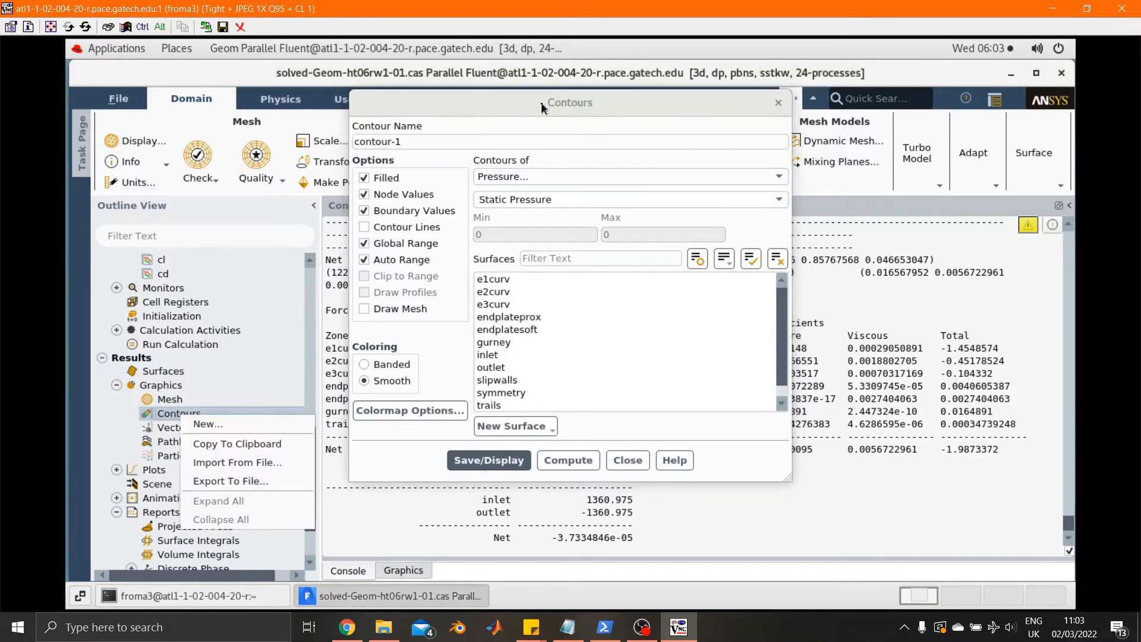
click(572, 105)
drag(567, 106, 521, 121)
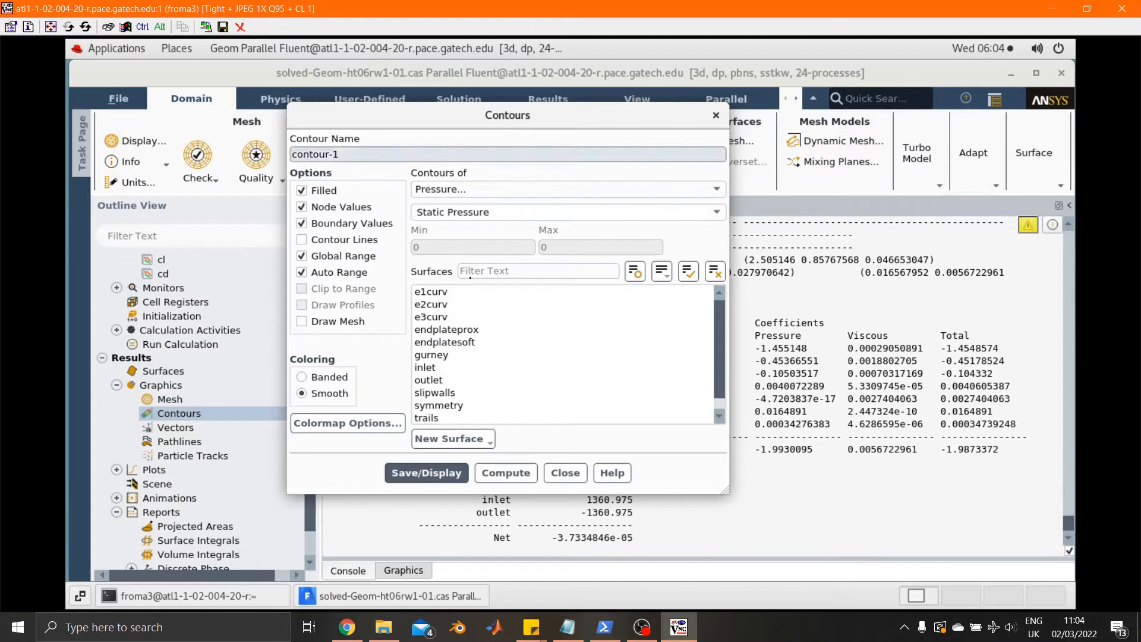
click(450, 407)
click(331, 379)
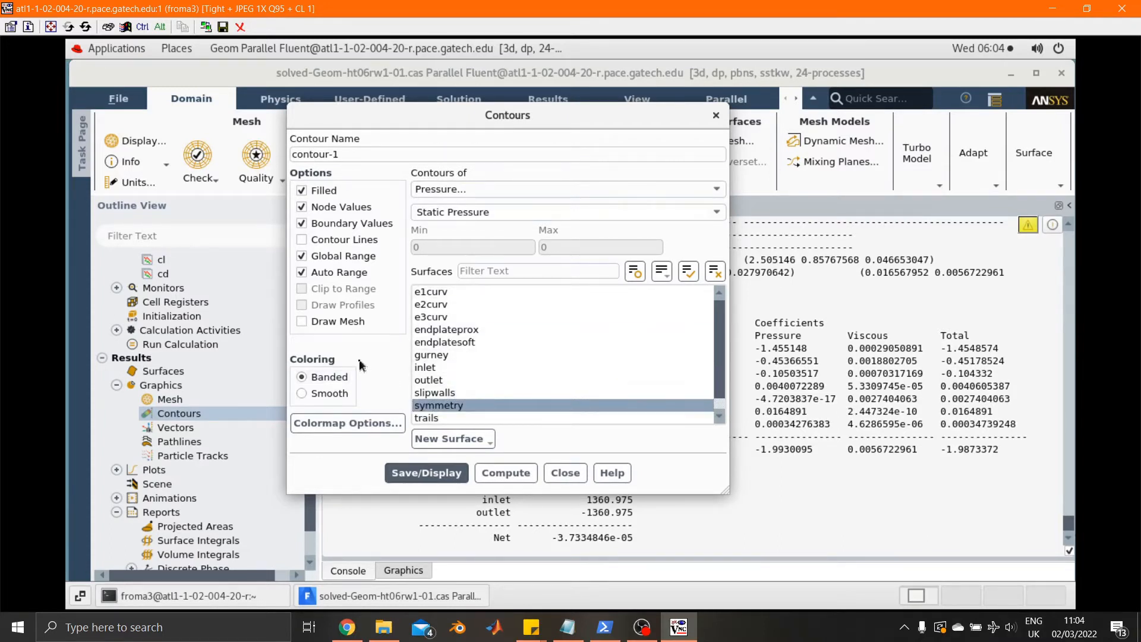
click(342, 258)
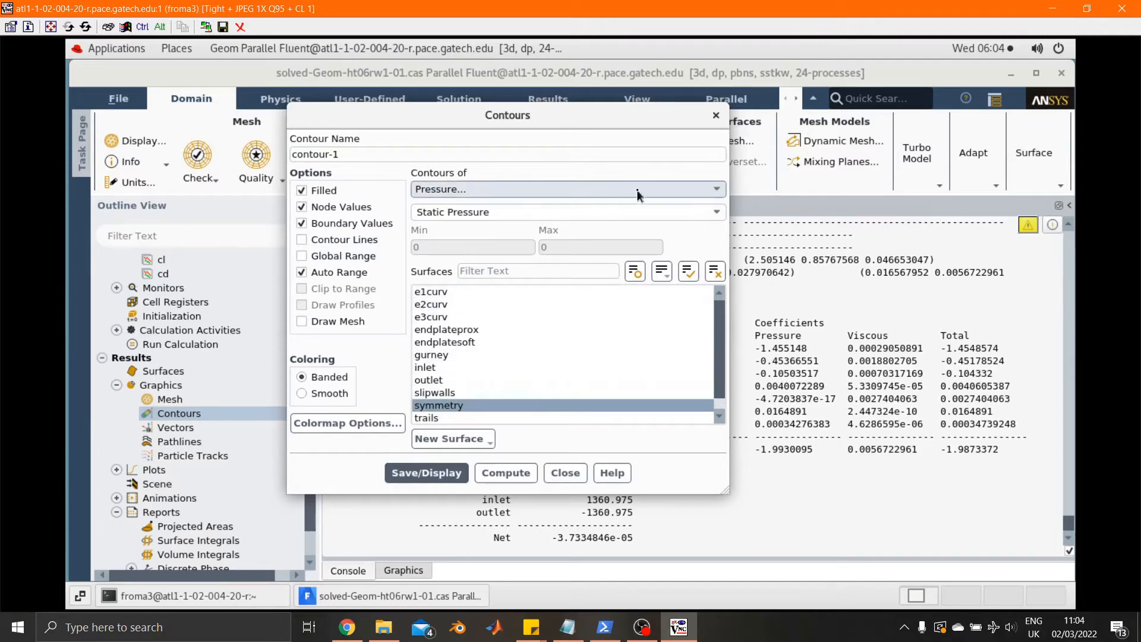
Step: Set the plotted variable of contour-1 to Pressure Coefficient and save and display the contour
click(717, 212)
click(466, 240)
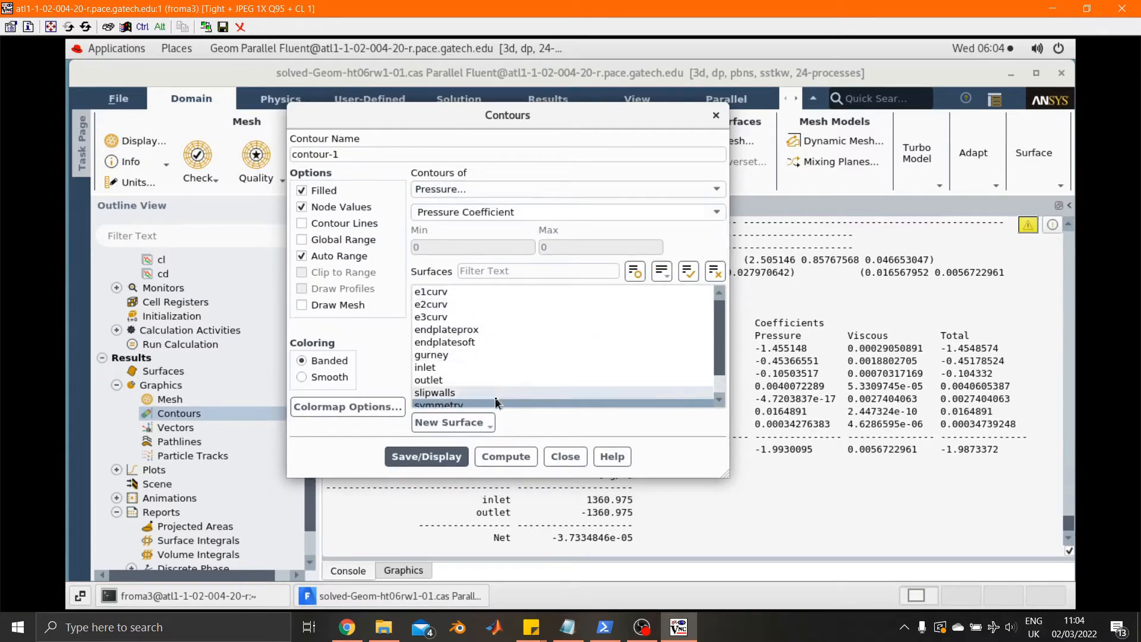
click(436, 458)
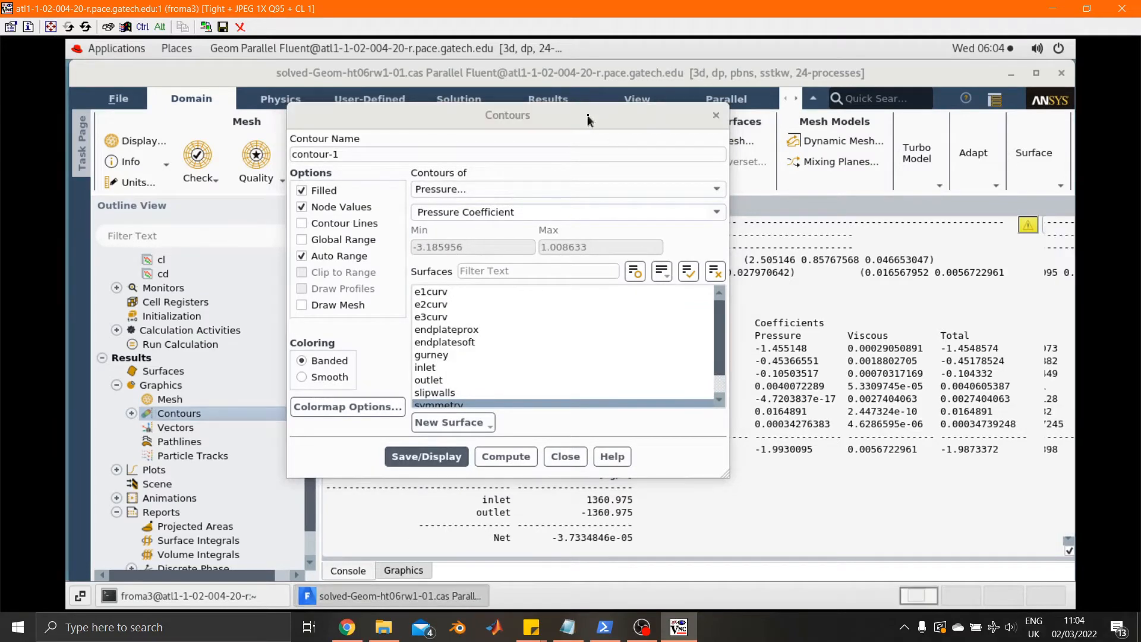
Step: Uncover the pressure coefficient plot and turn off lighting in the graphics display
drag(407, 169, 724, 437)
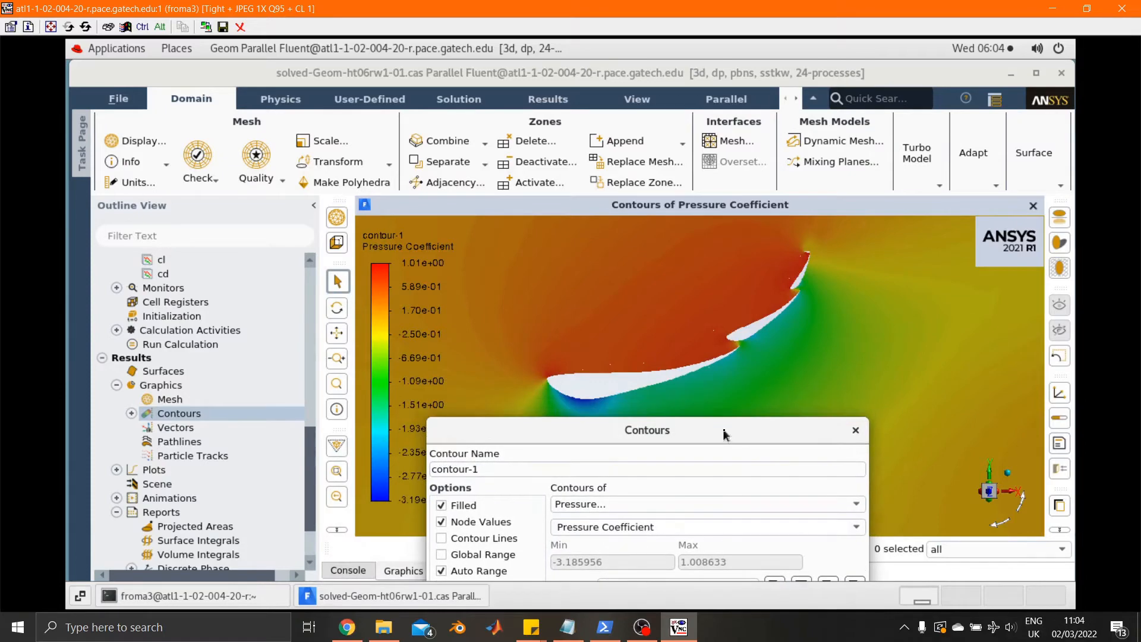
click(639, 100)
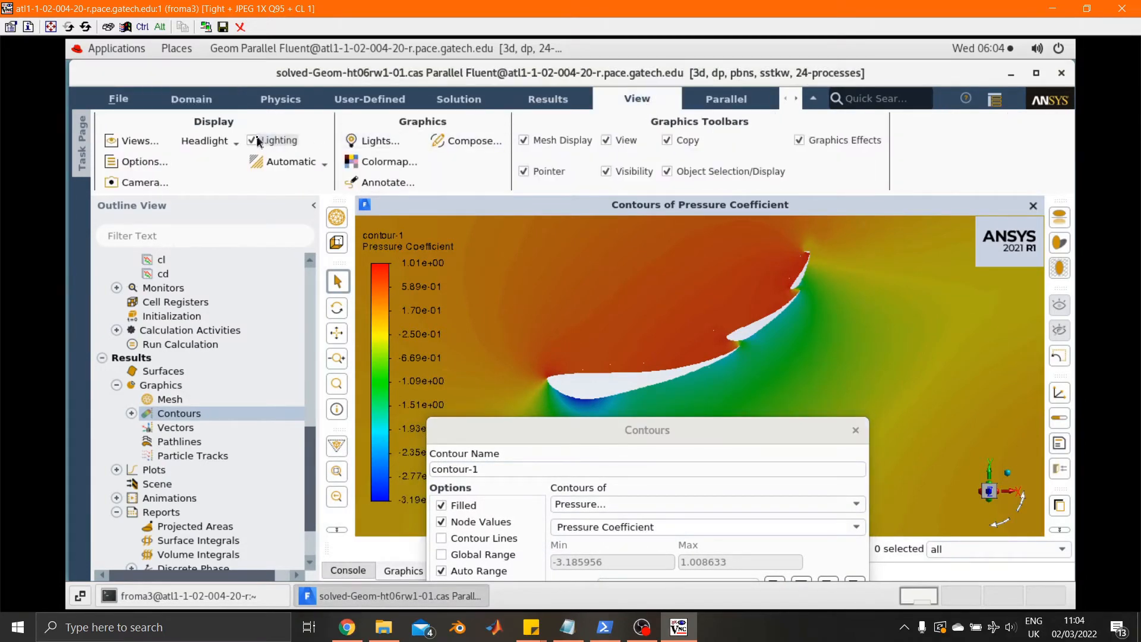
click(251, 141)
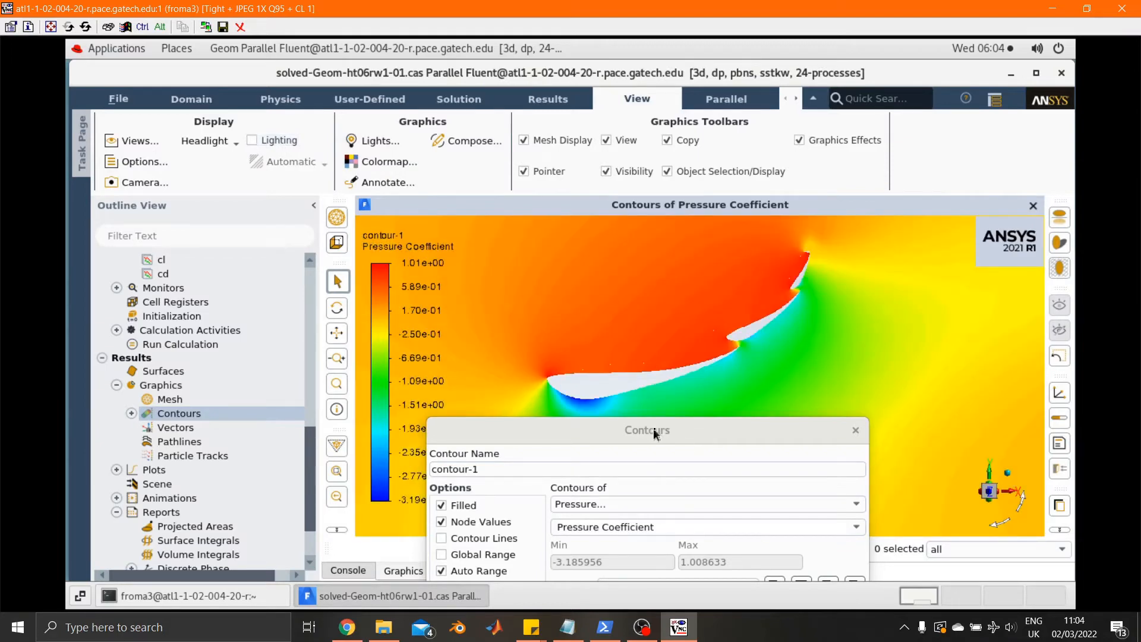
Step: Examine the pressure coefficient distribution around the wing elements and the surrounding flow field against the color legend
drag(654, 428, 585, 376)
drag(327, 160, 317, 152)
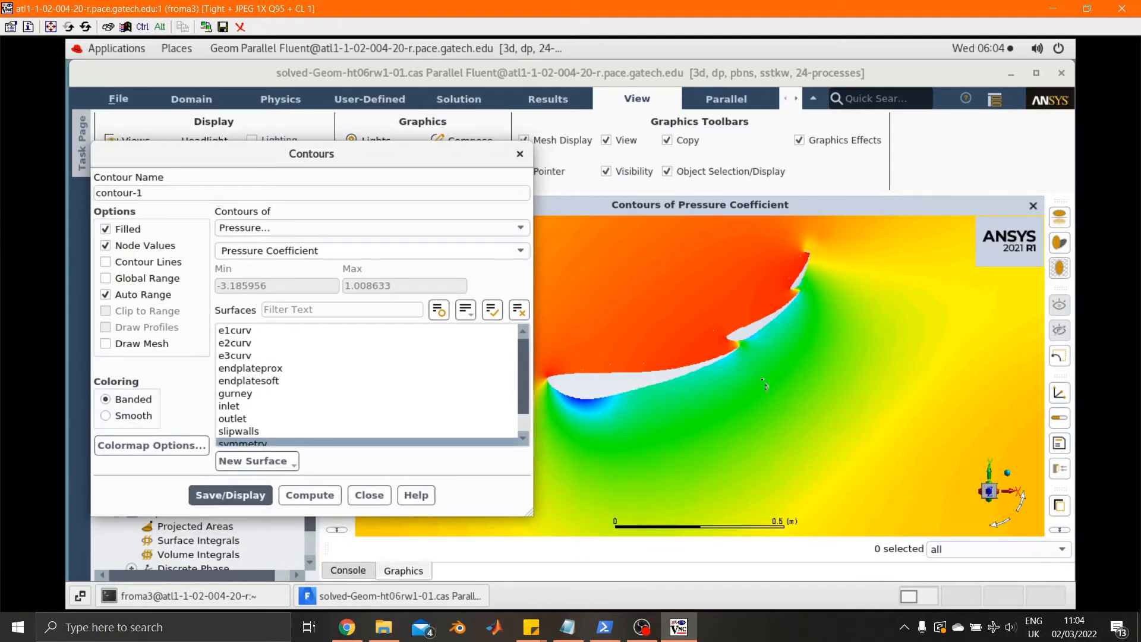
scroll(687, 357, down, 1)
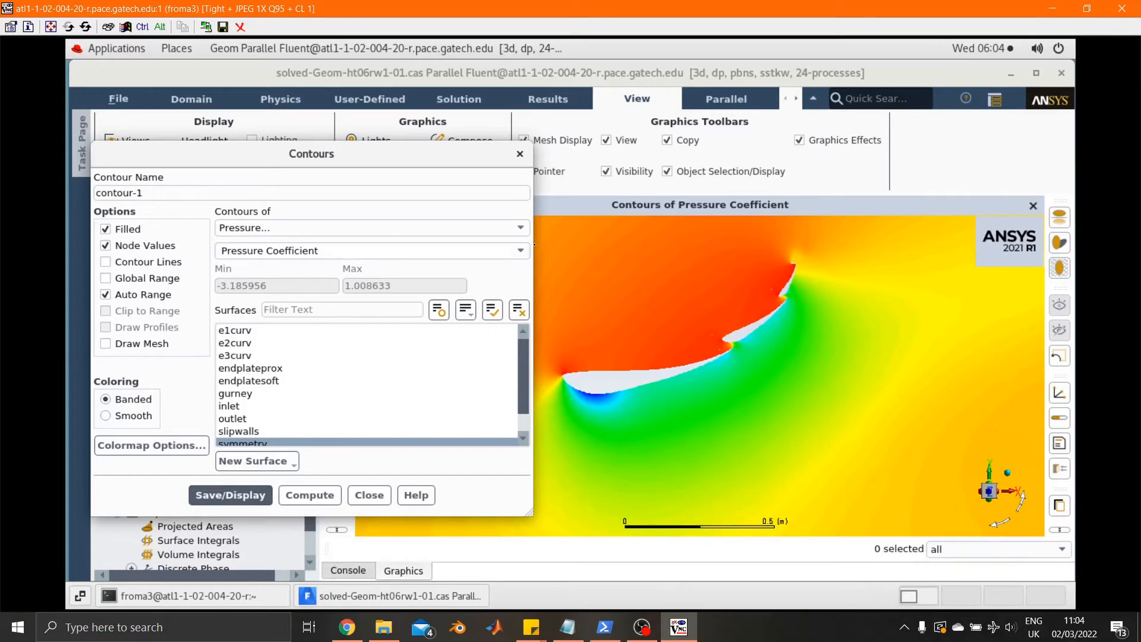
drag(440, 158, 845, 504)
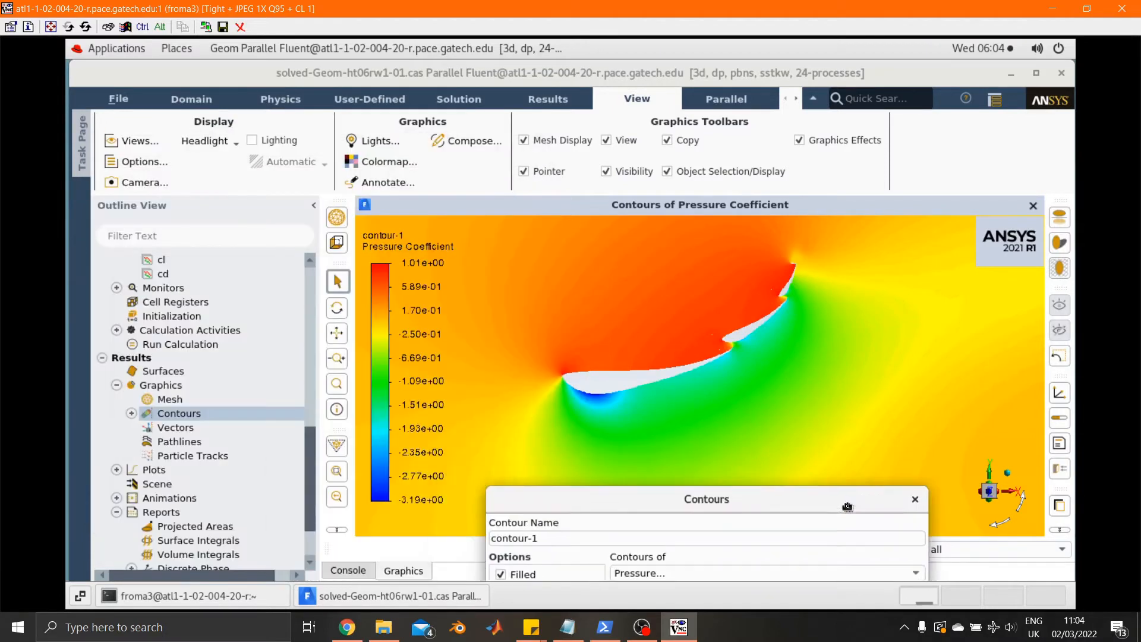
click(336, 363)
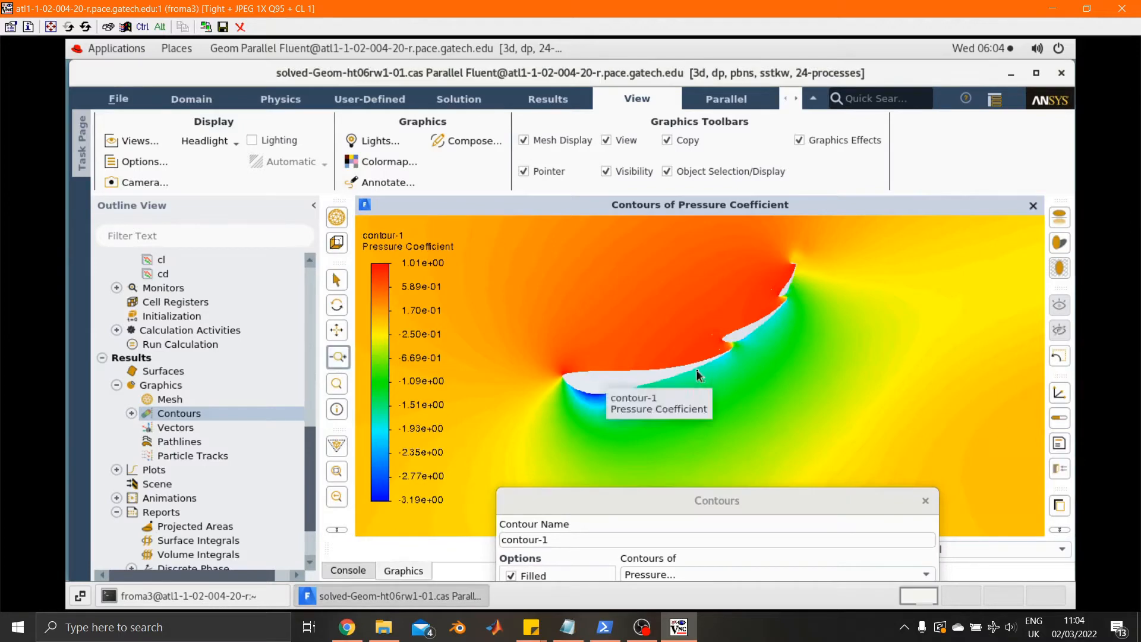
drag(696, 369, 690, 221)
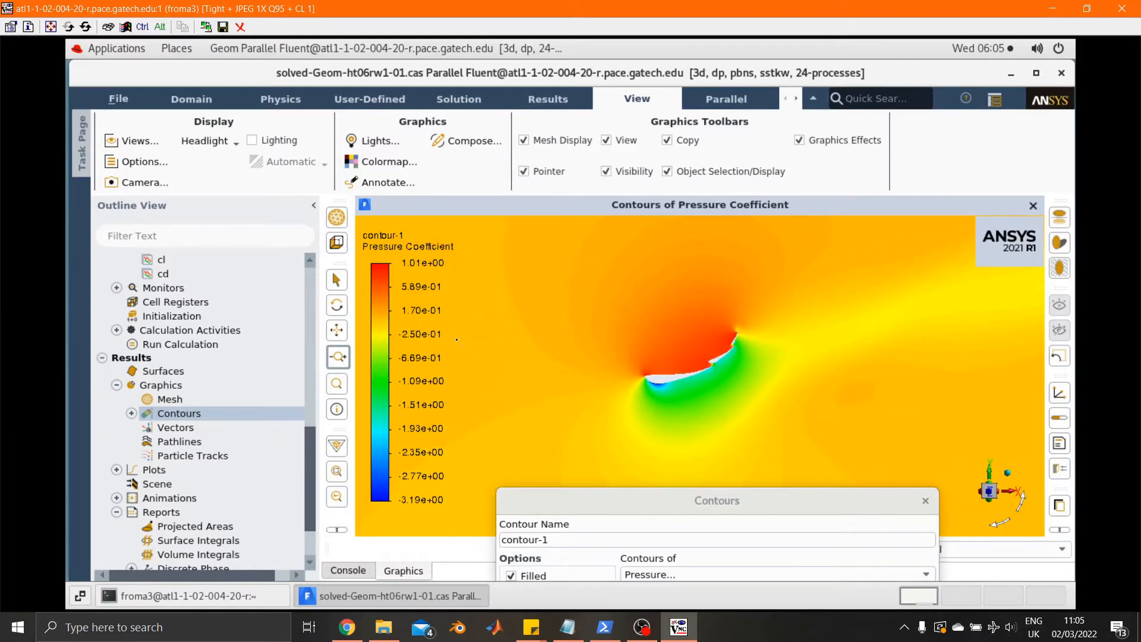
click(337, 280)
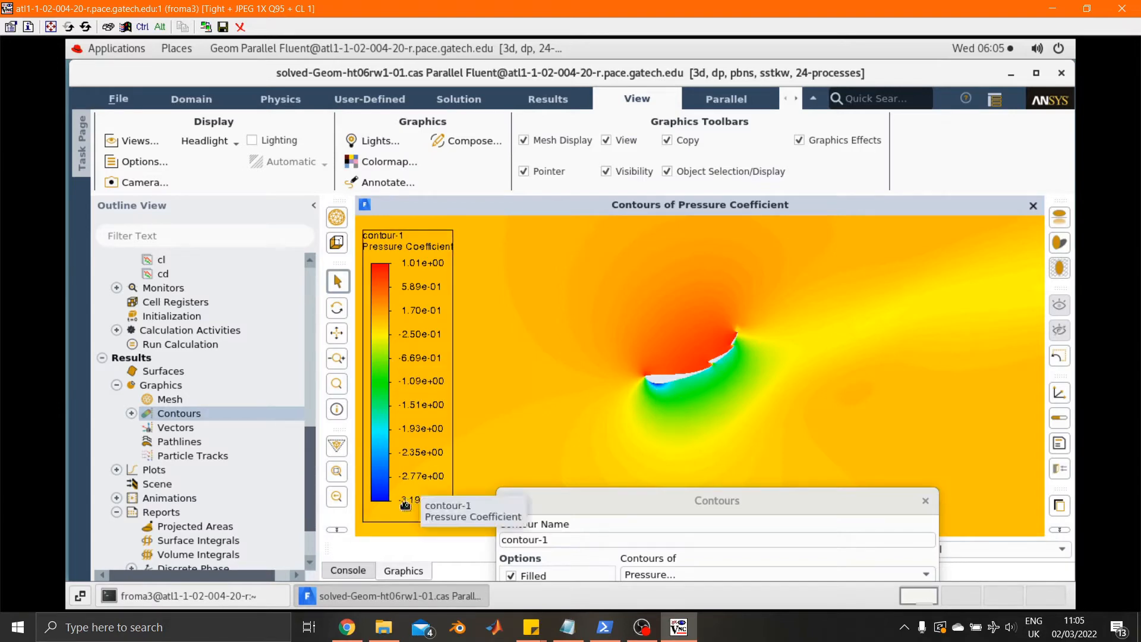
drag(739, 509, 842, 426)
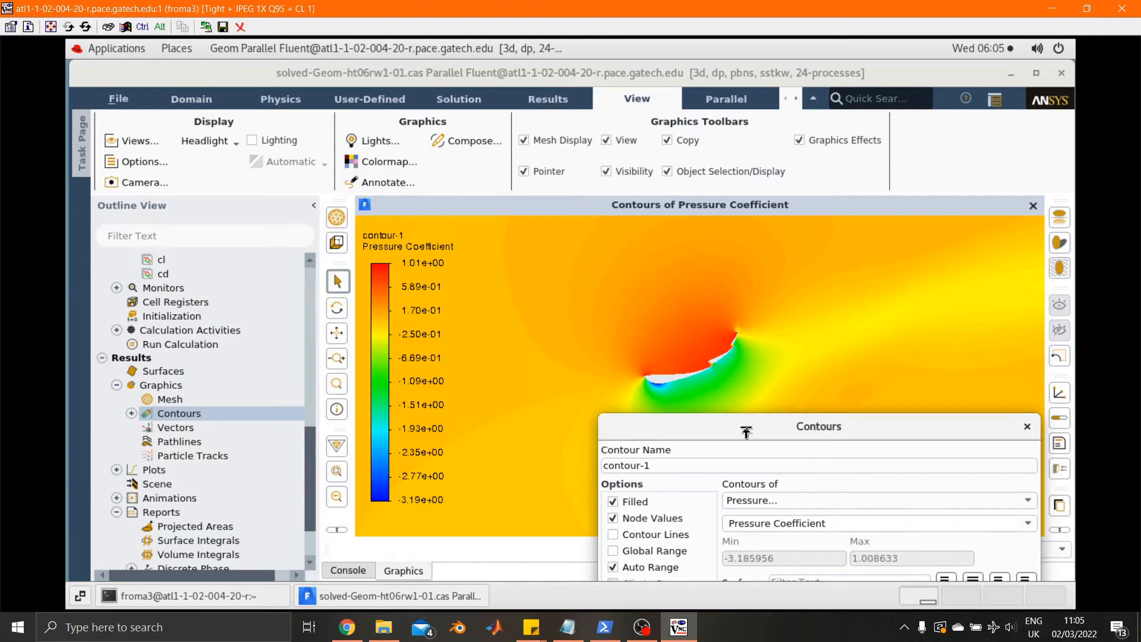
drag(745, 433, 725, 513)
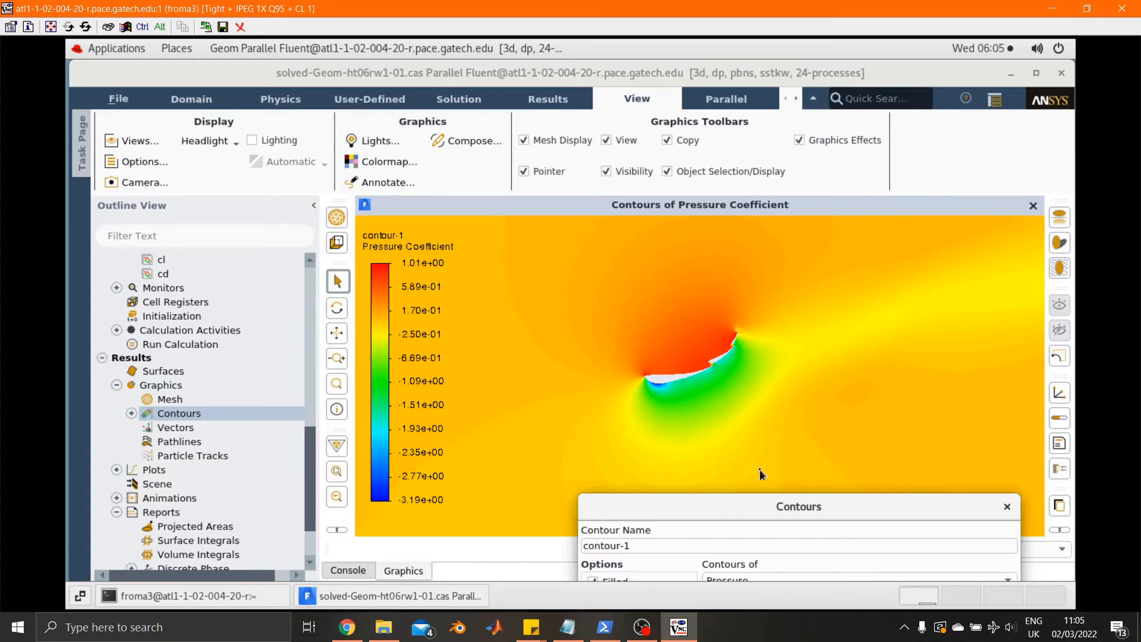
Step: Change contour-1 to Velocity Magnitude on the symmetry surface and save and display the contour
drag(783, 510, 333, 253)
click(374, 329)
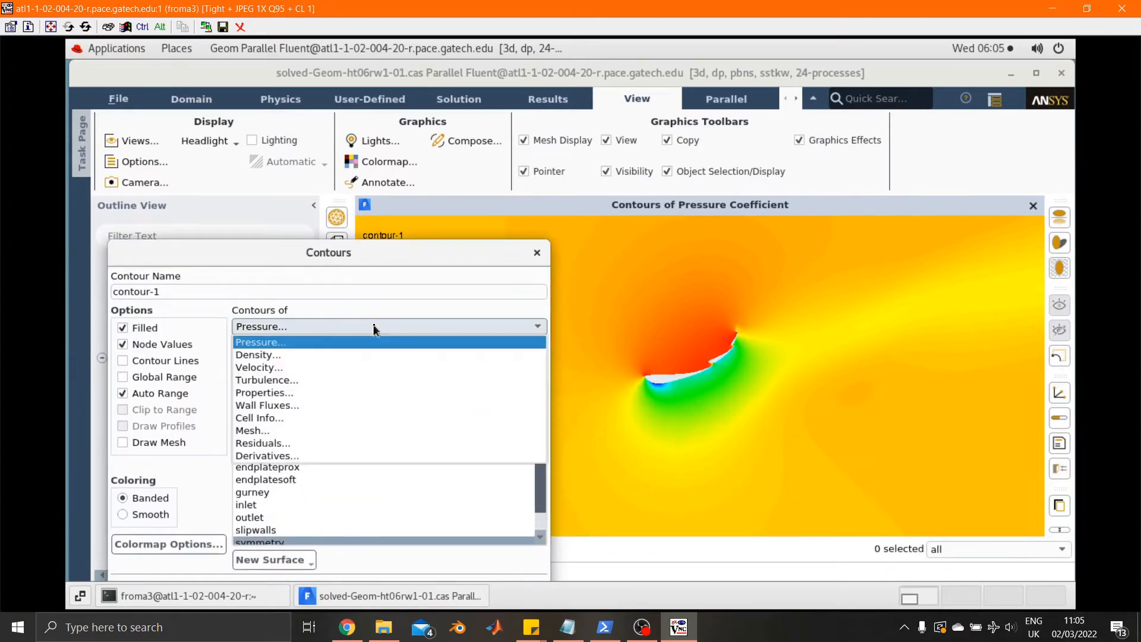
click(261, 367)
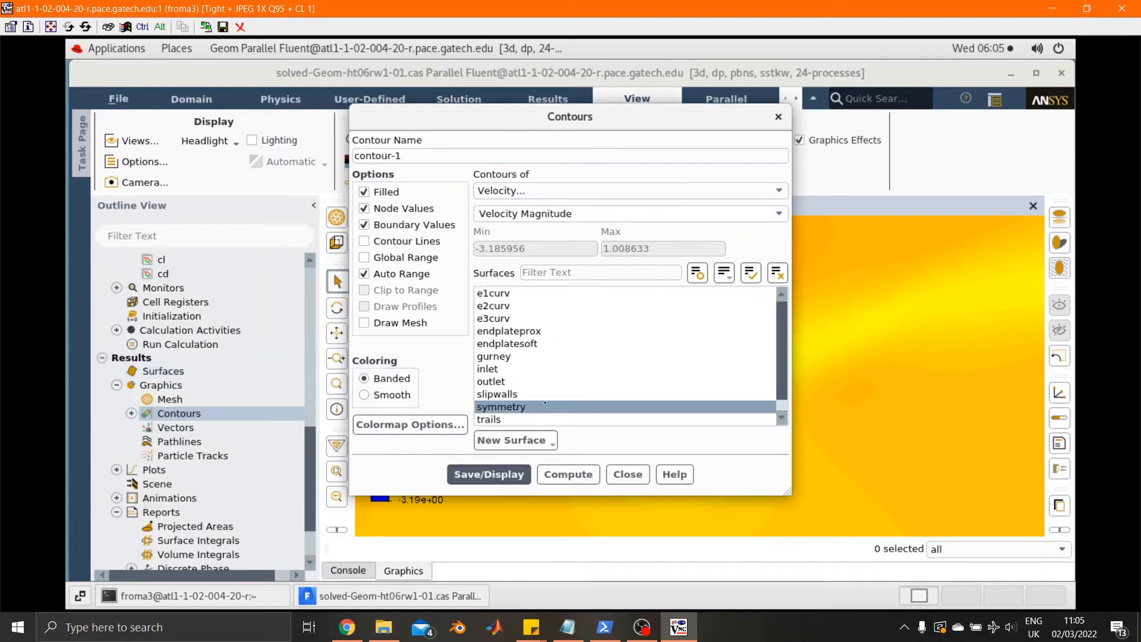
click(505, 475)
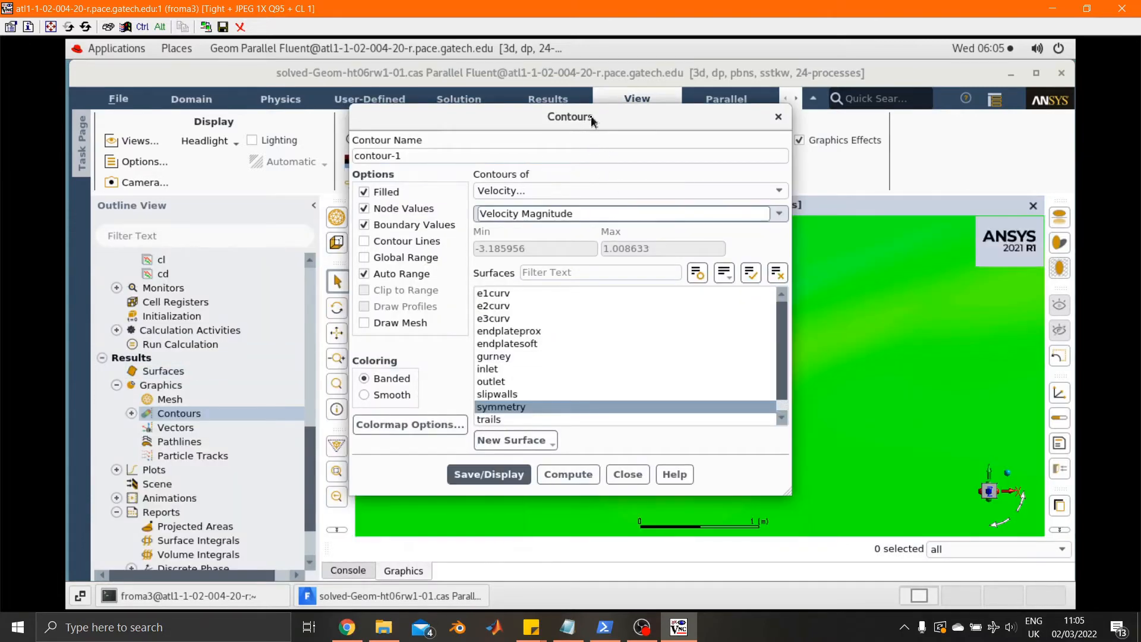
drag(564, 114, 311, 162)
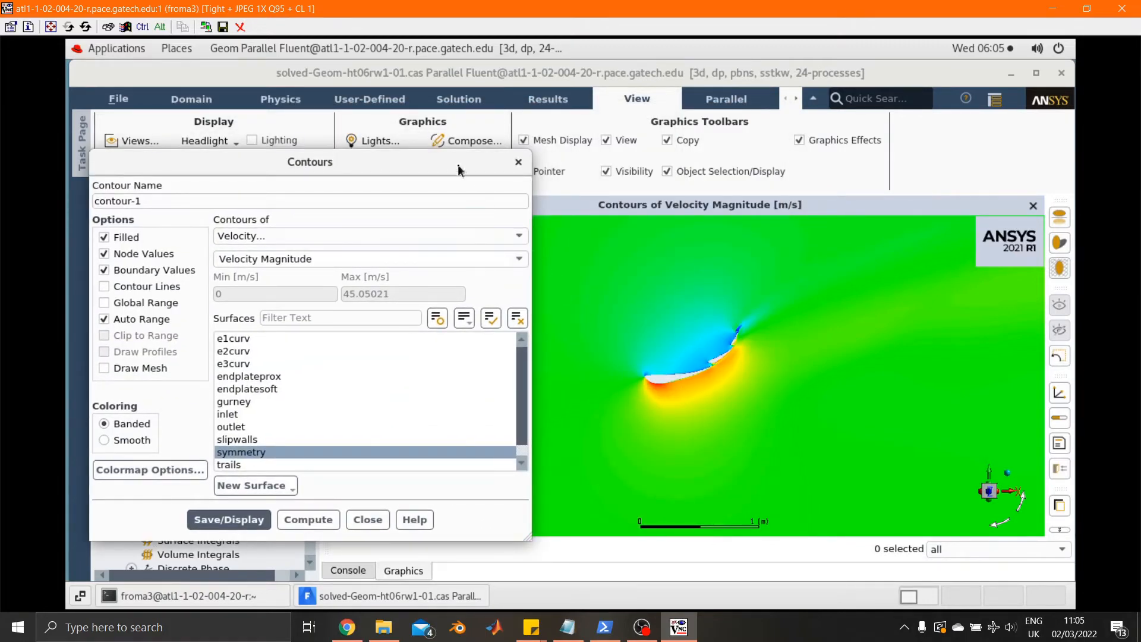
Step: Examine the velocity magnitude contours around the wing elements, close up at the trailing flap and across the whole wing profile
drag(459, 166, 463, 232)
drag(314, 227, 650, 489)
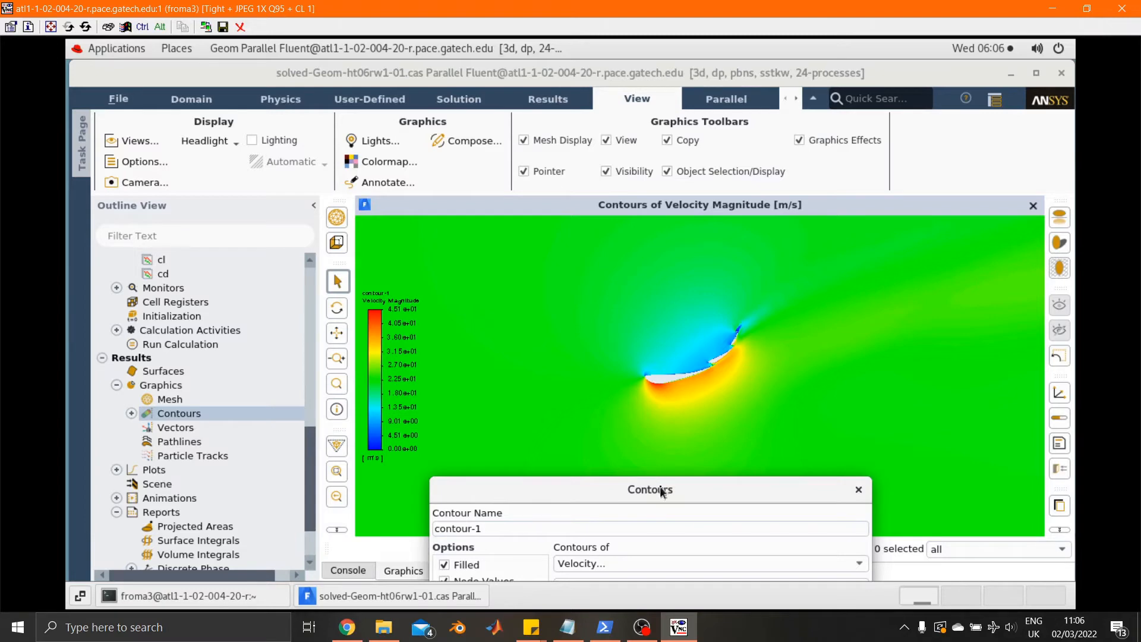
drag(647, 490, 680, 452)
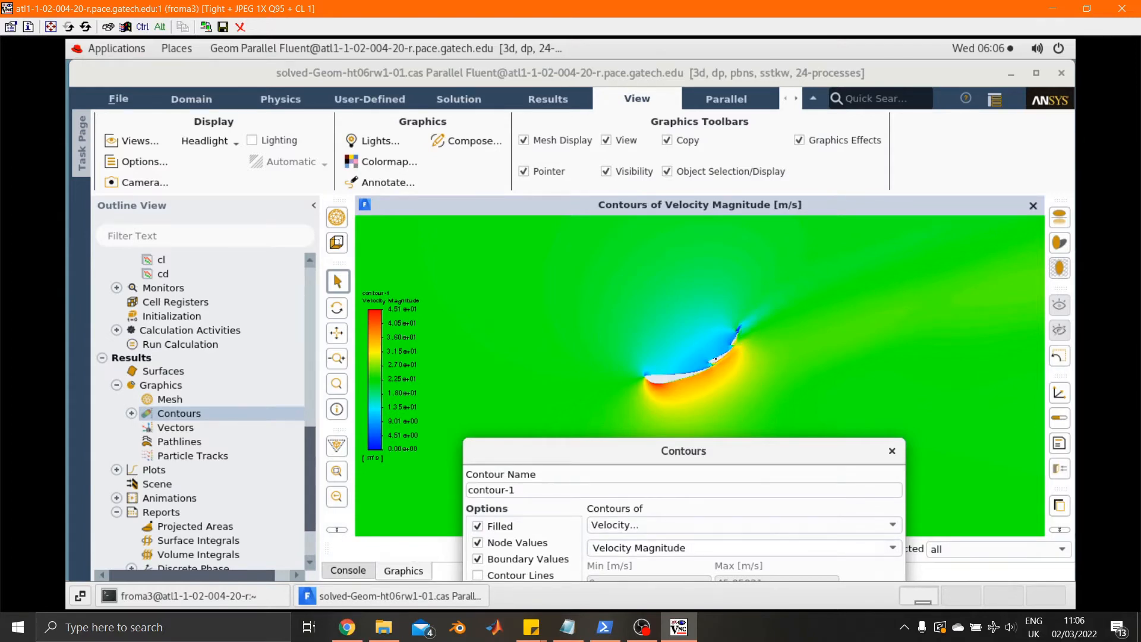
click(337, 382)
drag(717, 317, 756, 344)
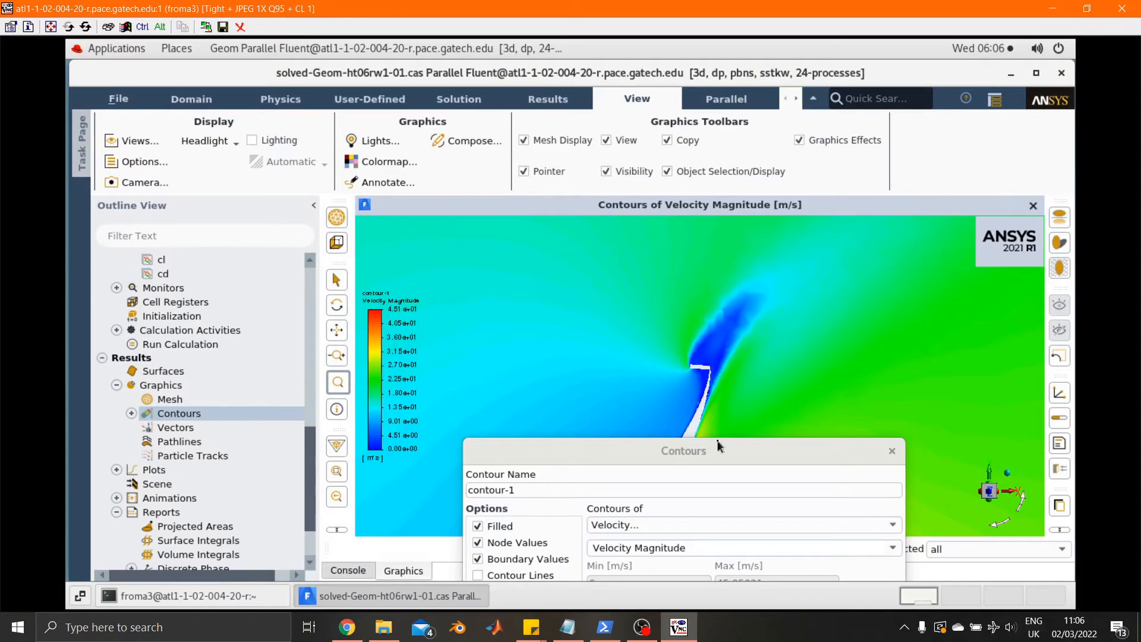
drag(717, 446, 735, 415)
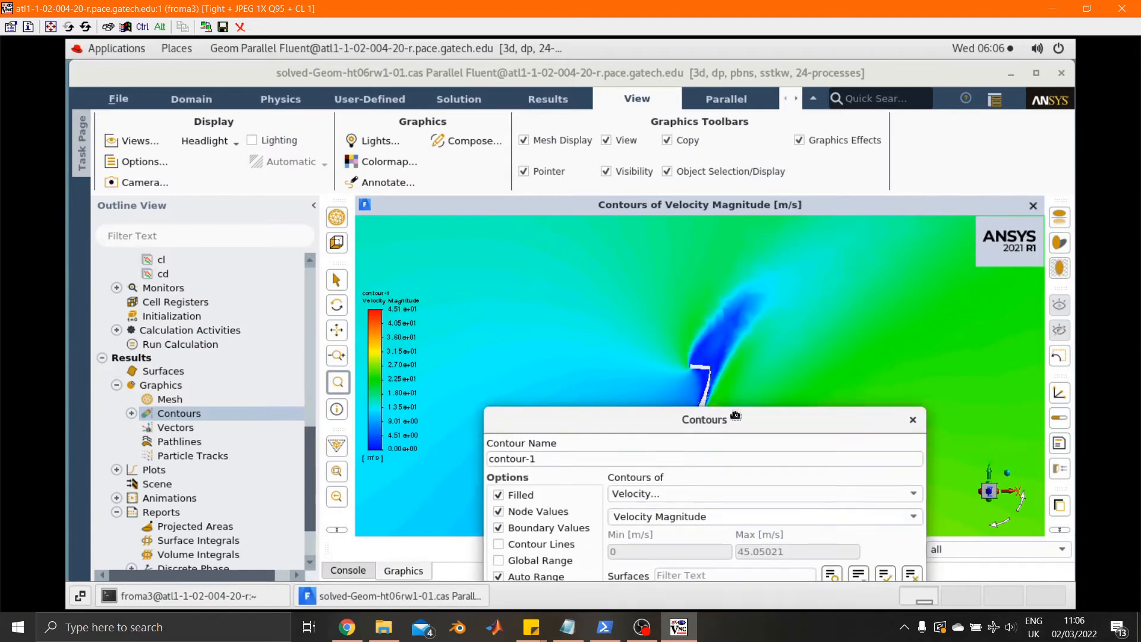
click(343, 360)
drag(698, 371, 715, 318)
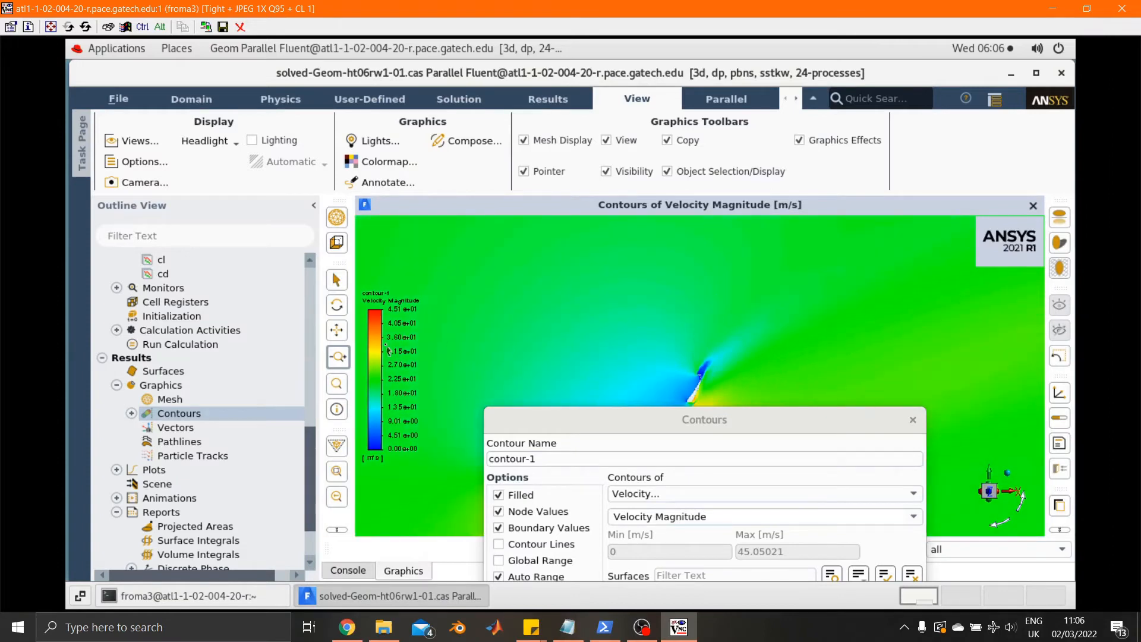
click(337, 331)
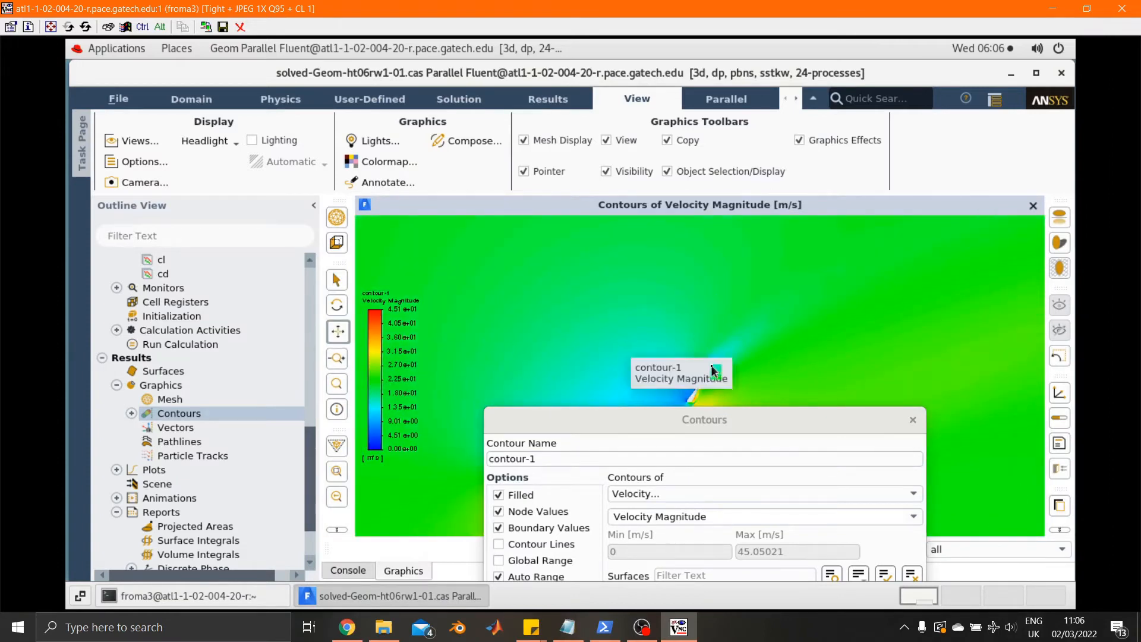
drag(715, 371, 818, 291)
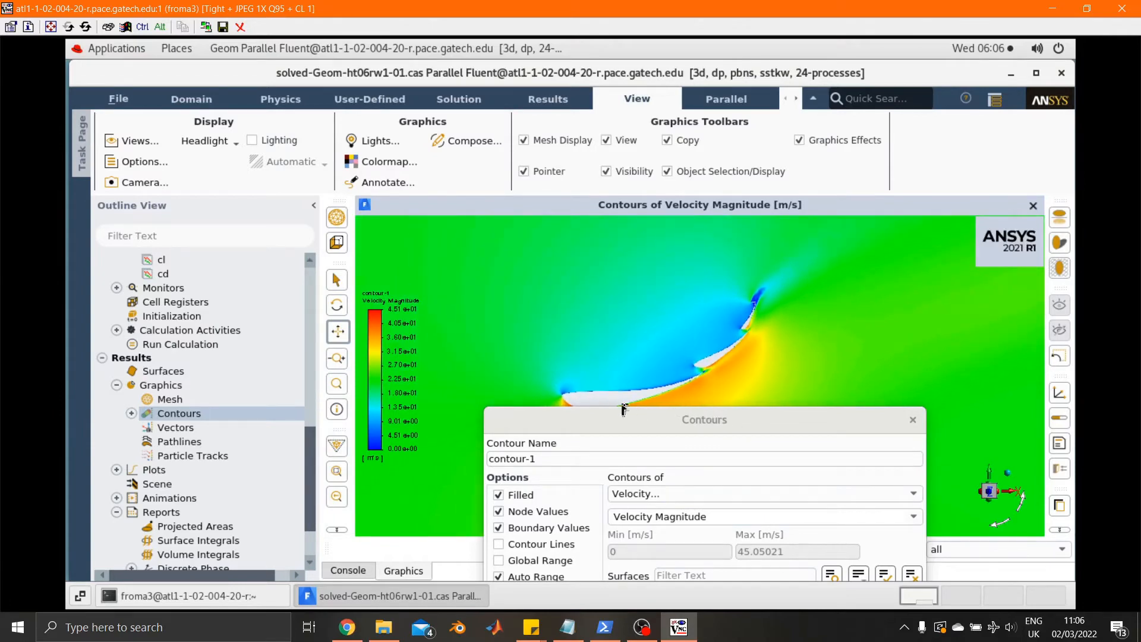
drag(623, 406, 574, 395)
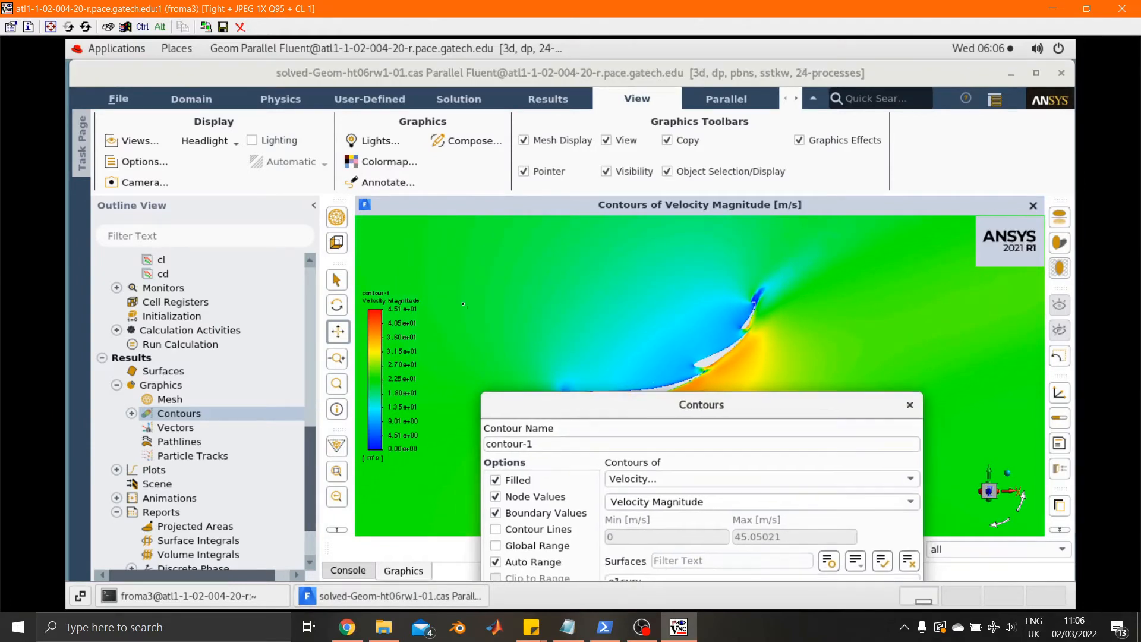
Step: Set the plotted variable of contour-1 to Pressure Coefficient and deselect the symmetry surface
drag(698, 410, 335, 191)
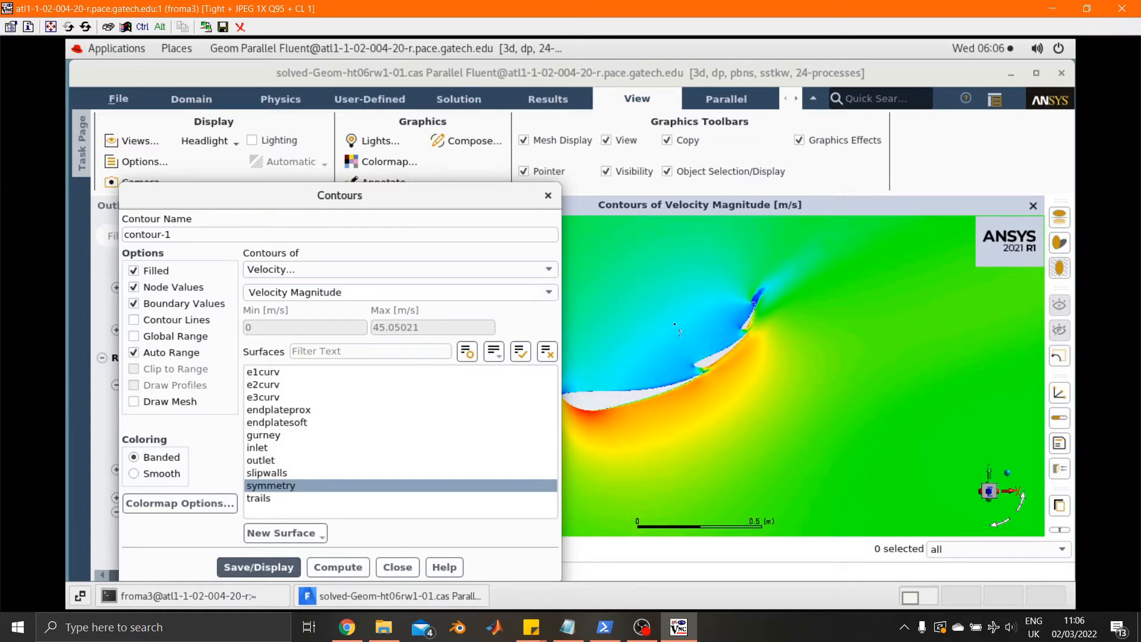
click(320, 270)
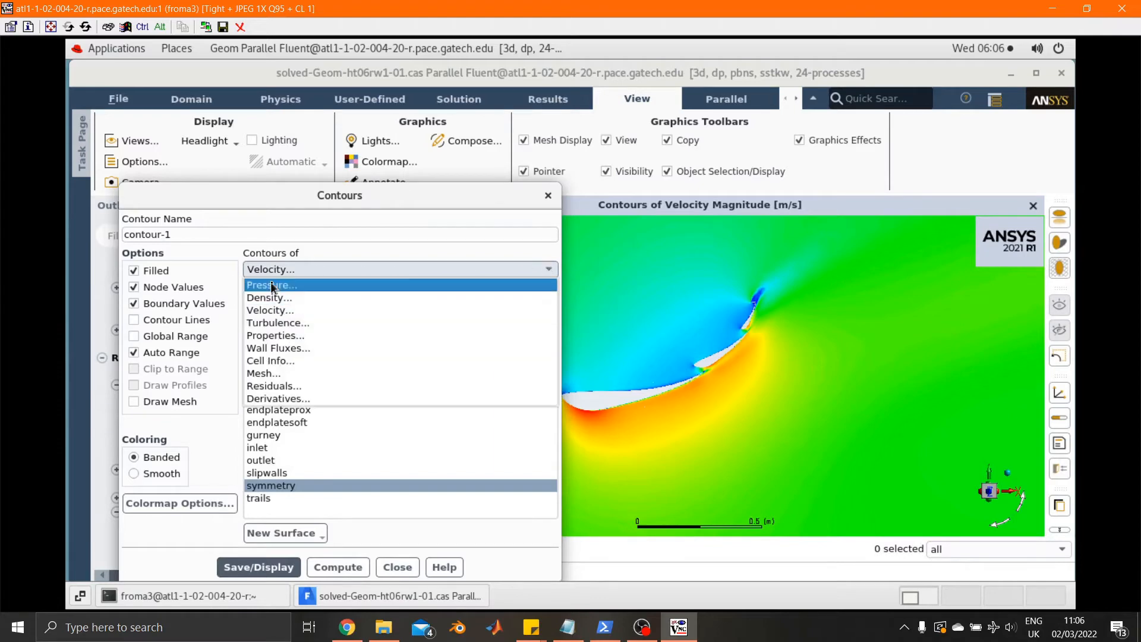
click(349, 285)
click(548, 292)
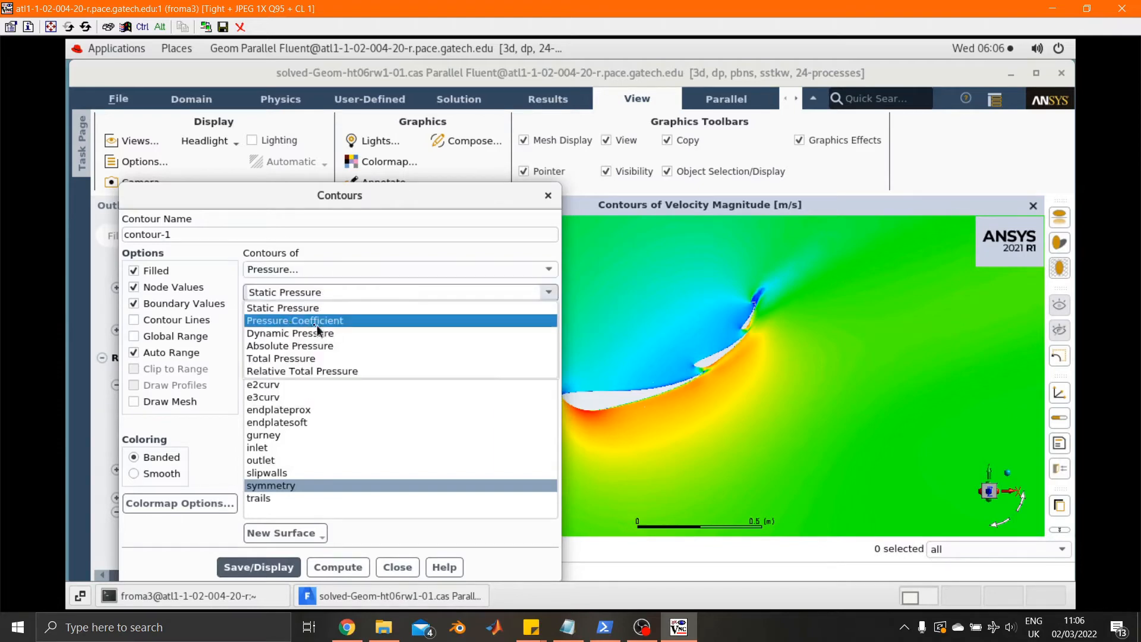
click(290, 321)
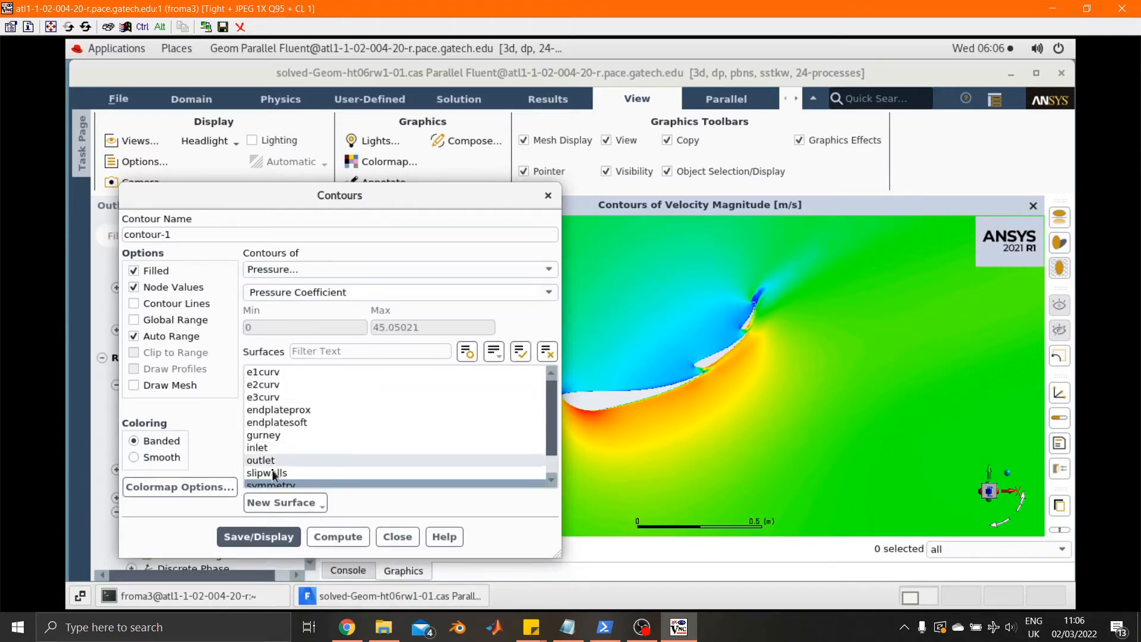
click(288, 485)
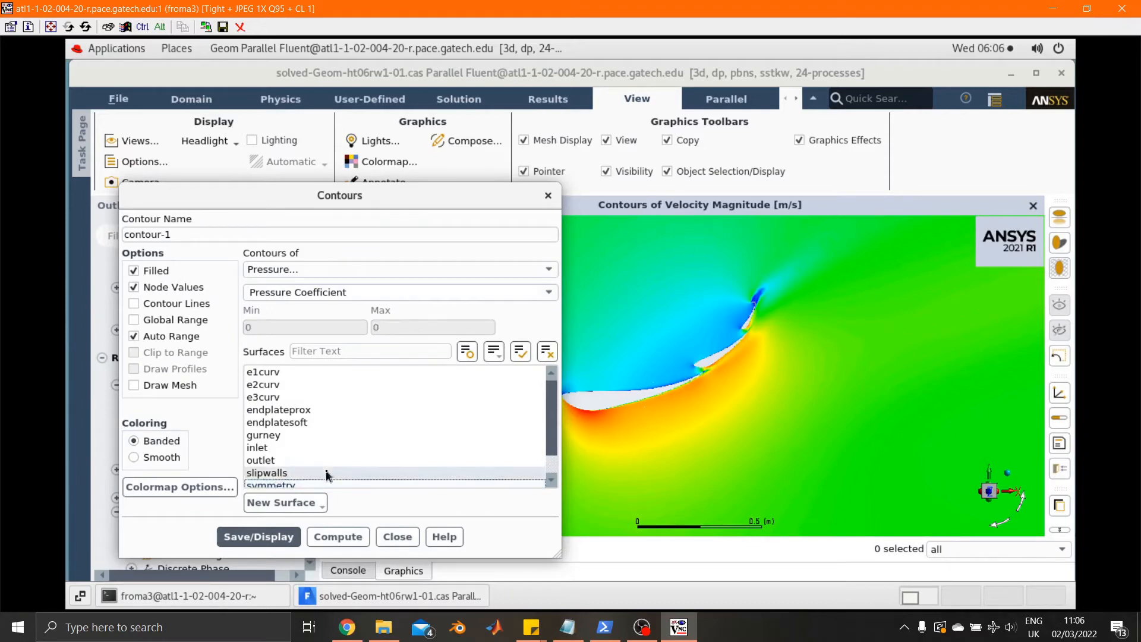
scroll(276, 385, up, 1)
Step: Select e1curv, e2curv, e3curv, endplateprox, endplatesoft, gurney and trails as the contour surfaces, and save and display contour-1
click(277, 374)
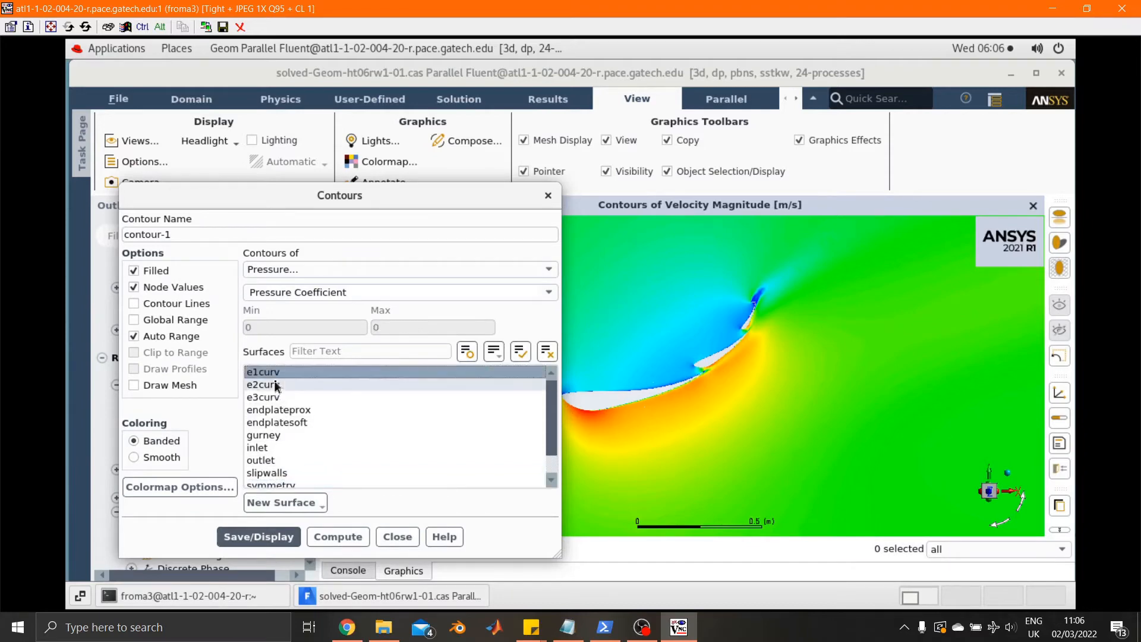
click(276, 387)
click(276, 400)
click(276, 410)
click(277, 423)
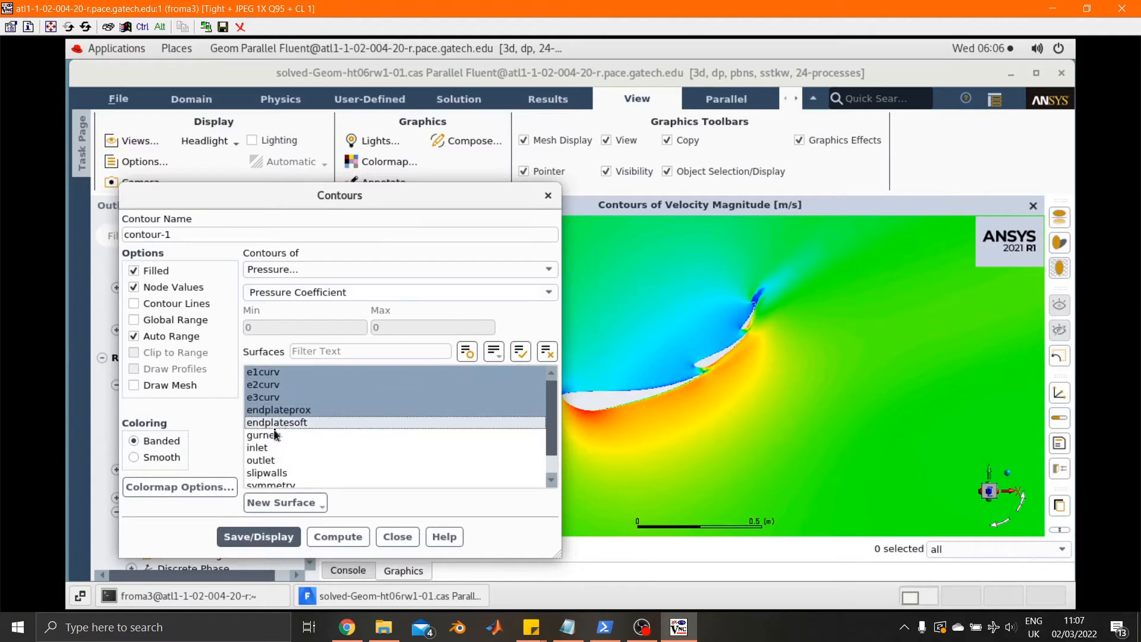
click(277, 435)
scroll(287, 461, down, 2)
click(273, 472)
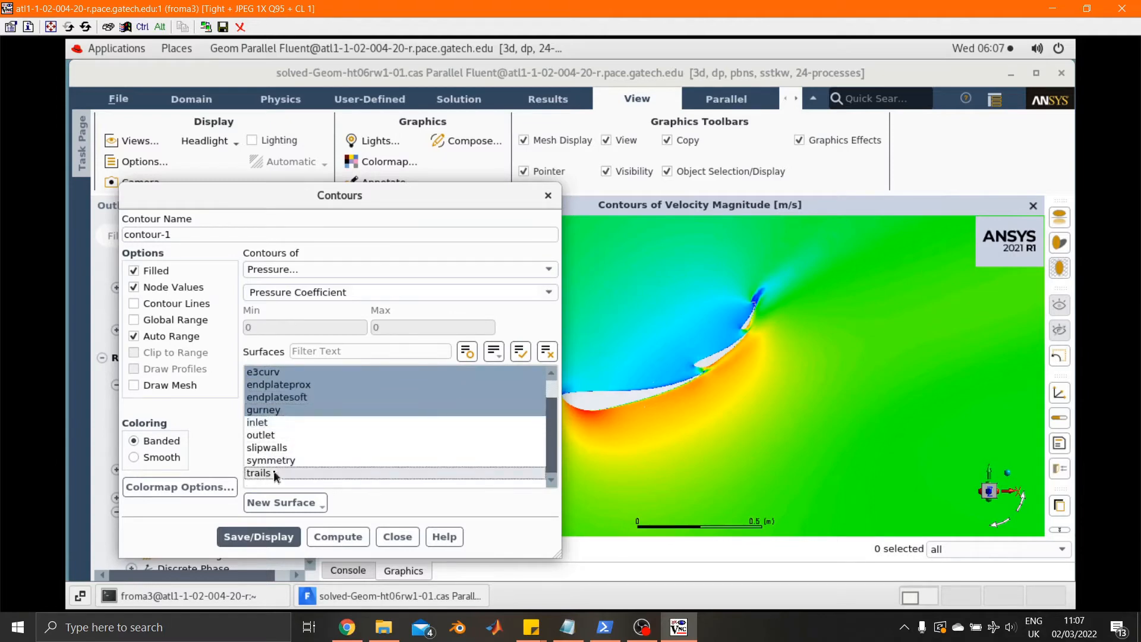
click(267, 538)
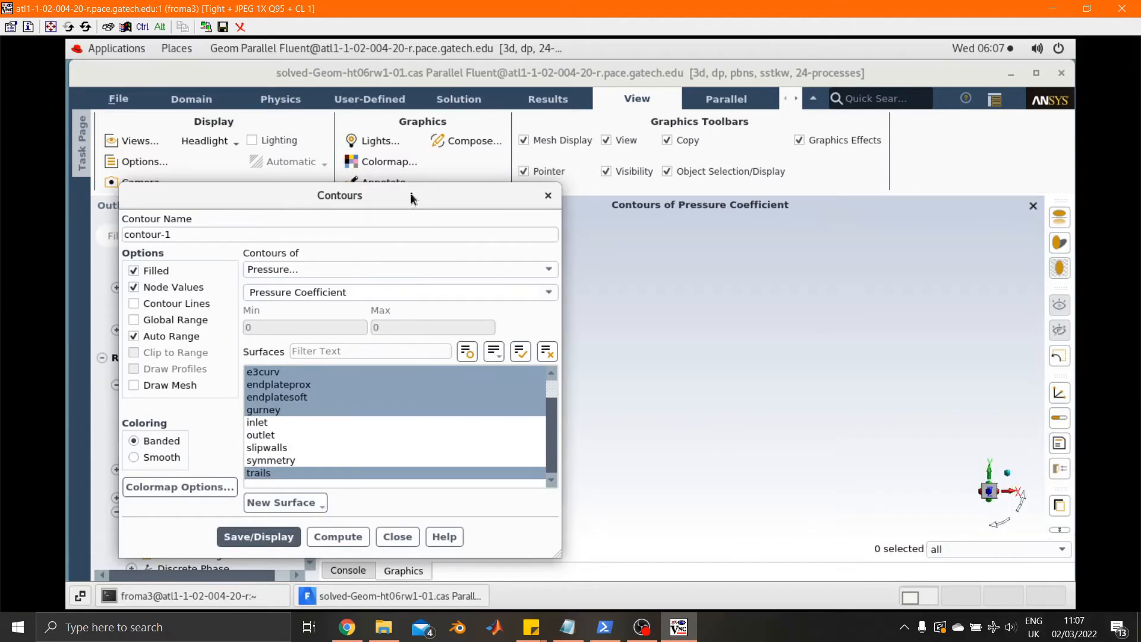
Step: Examine the pressure coefficient on the endplate and on both sides of the wing elements, and close the contour settings
drag(410, 193, 341, 435)
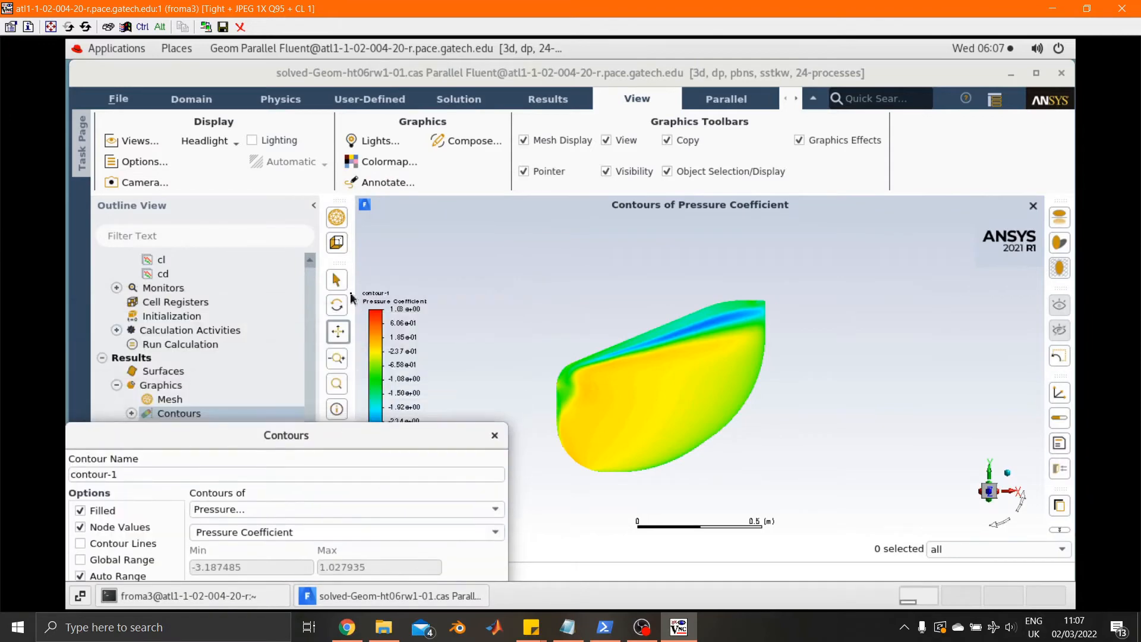
click(575, 362)
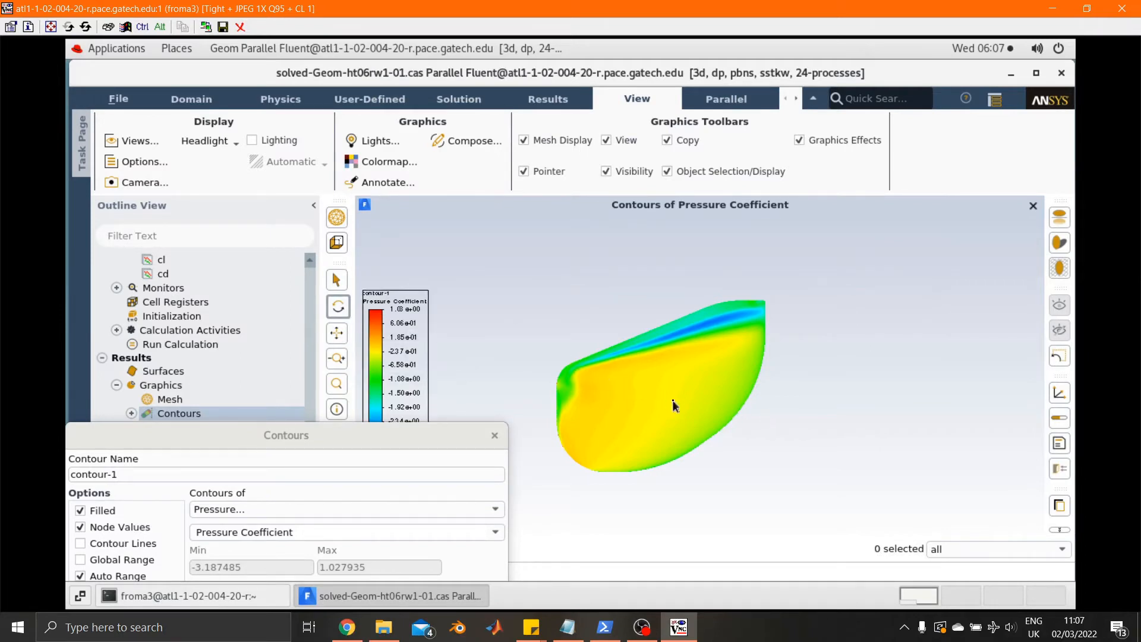
drag(713, 412, 676, 272)
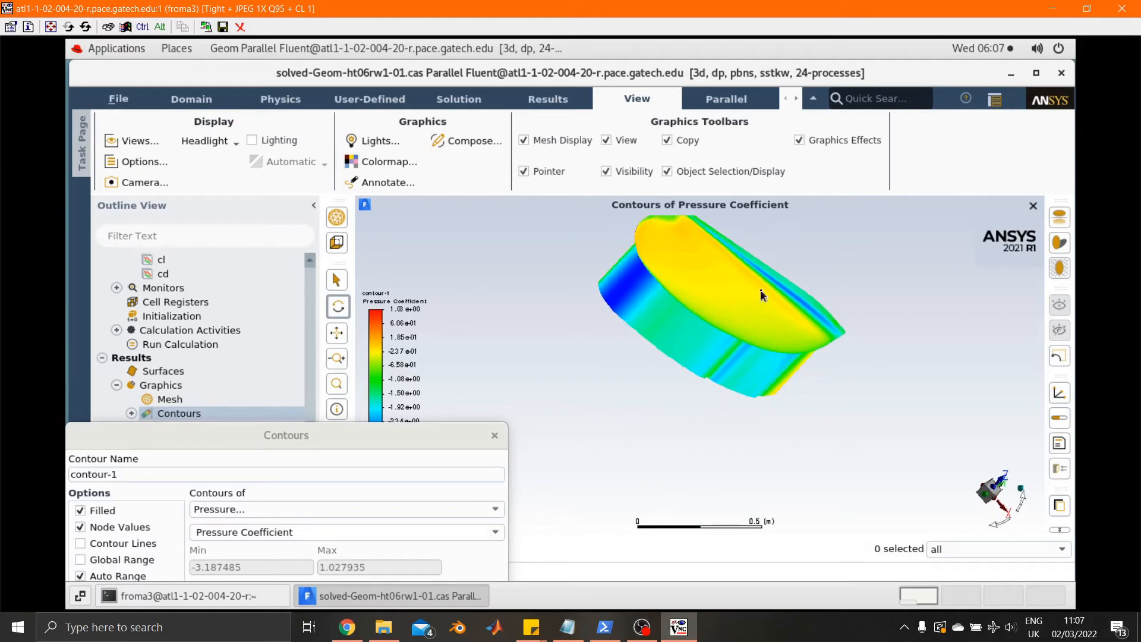
drag(757, 273, 772, 221)
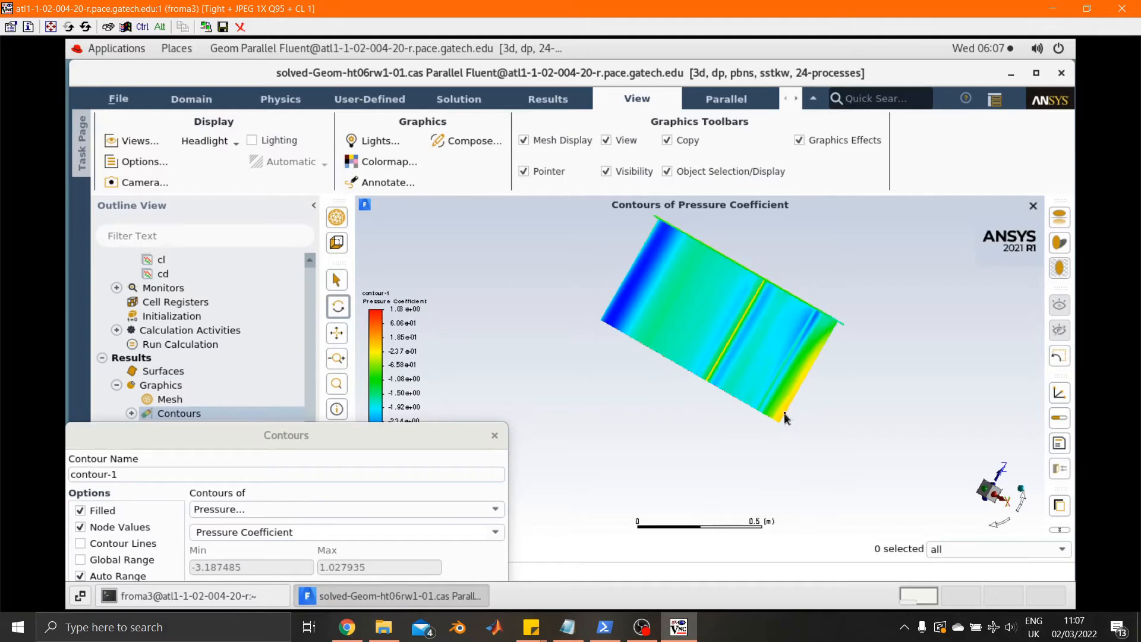
drag(704, 397, 649, 393)
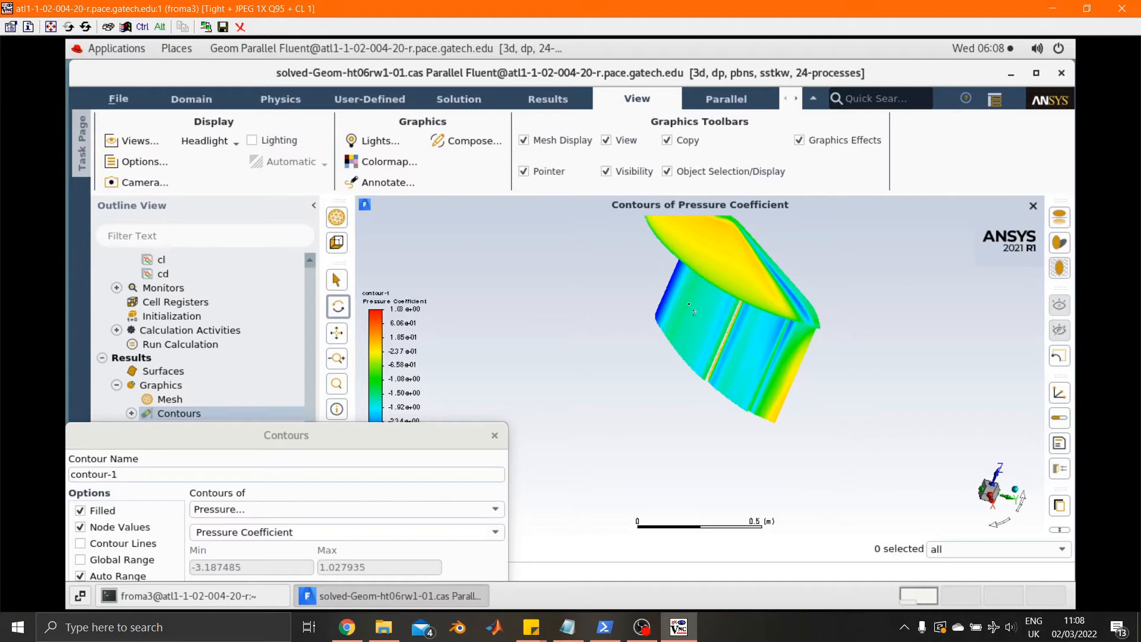
drag(645, 312, 758, 291)
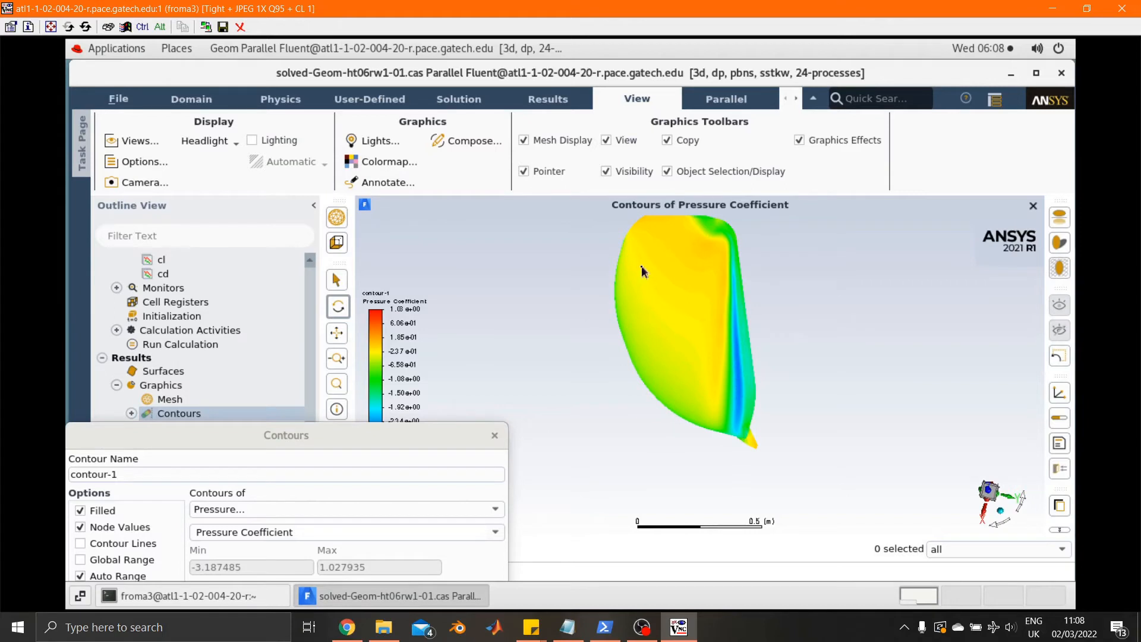
drag(591, 301, 666, 321)
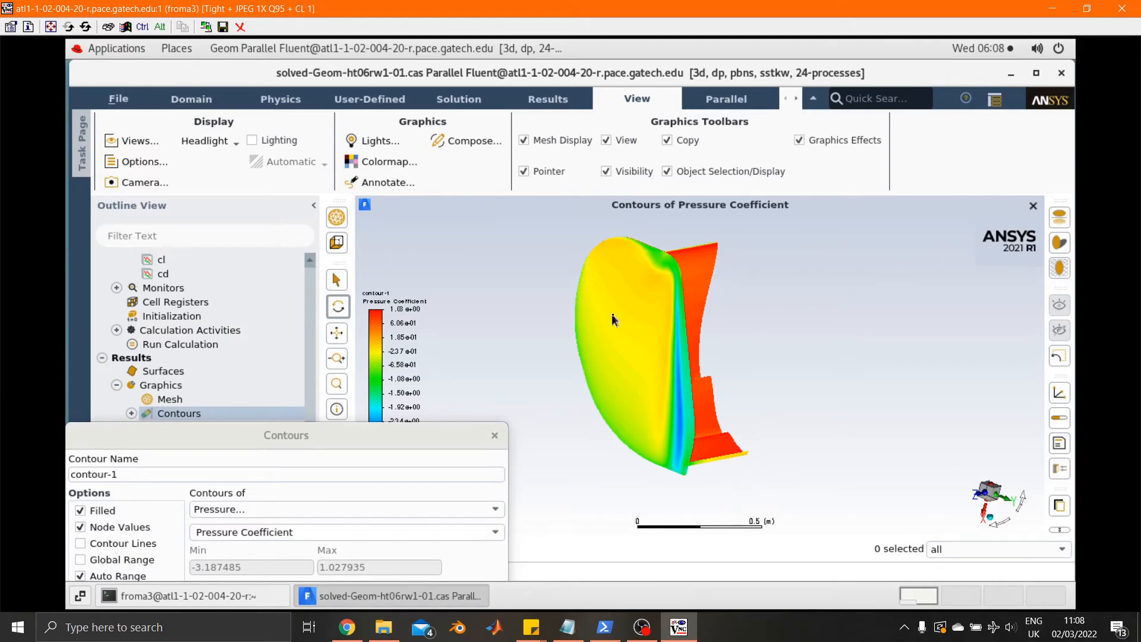
drag(612, 316, 721, 347)
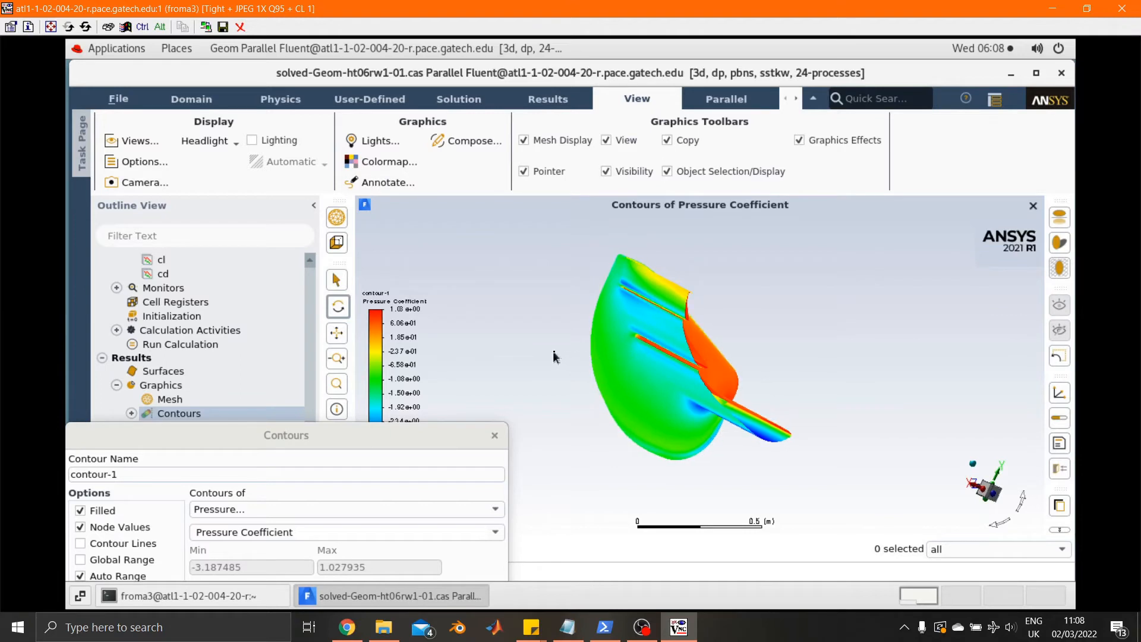
drag(553, 352, 726, 362)
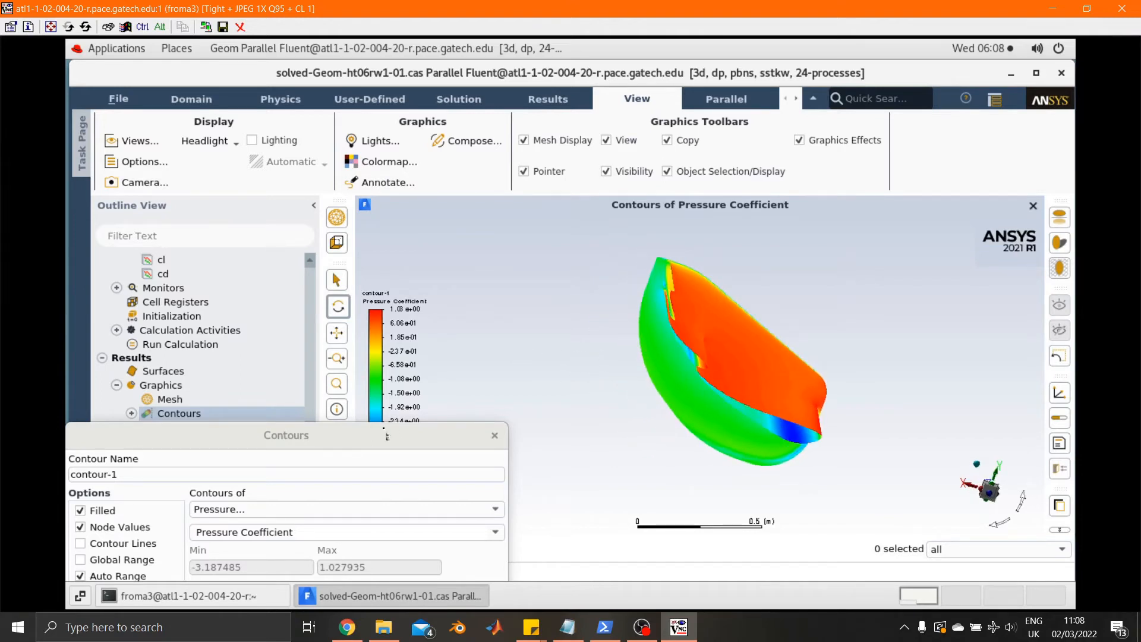
drag(319, 439, 509, 287)
click(622, 281)
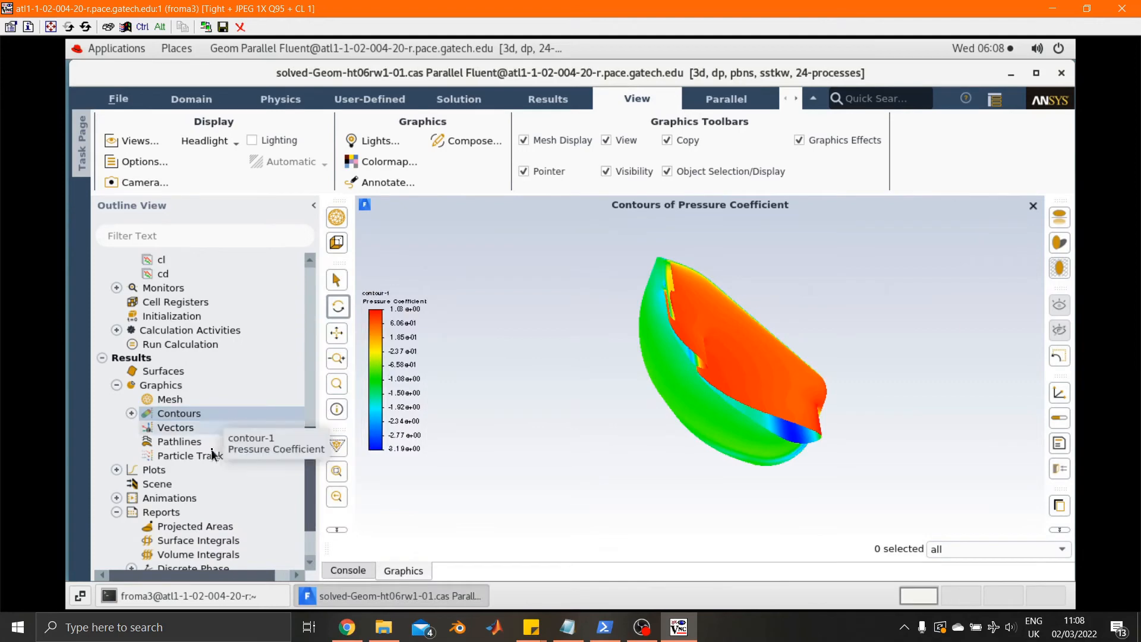
Step: Create velocity vector plot vector-1 on the symmetry surface with Global Range turned off, and save and display it
double_click(190, 429)
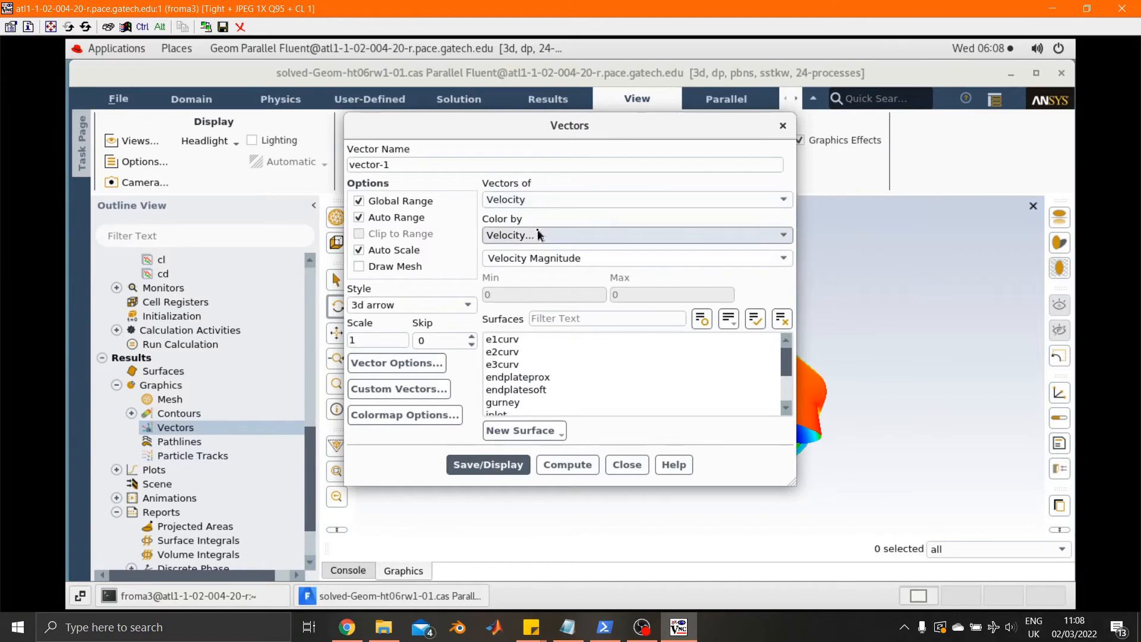
scroll(518, 383, down, 2)
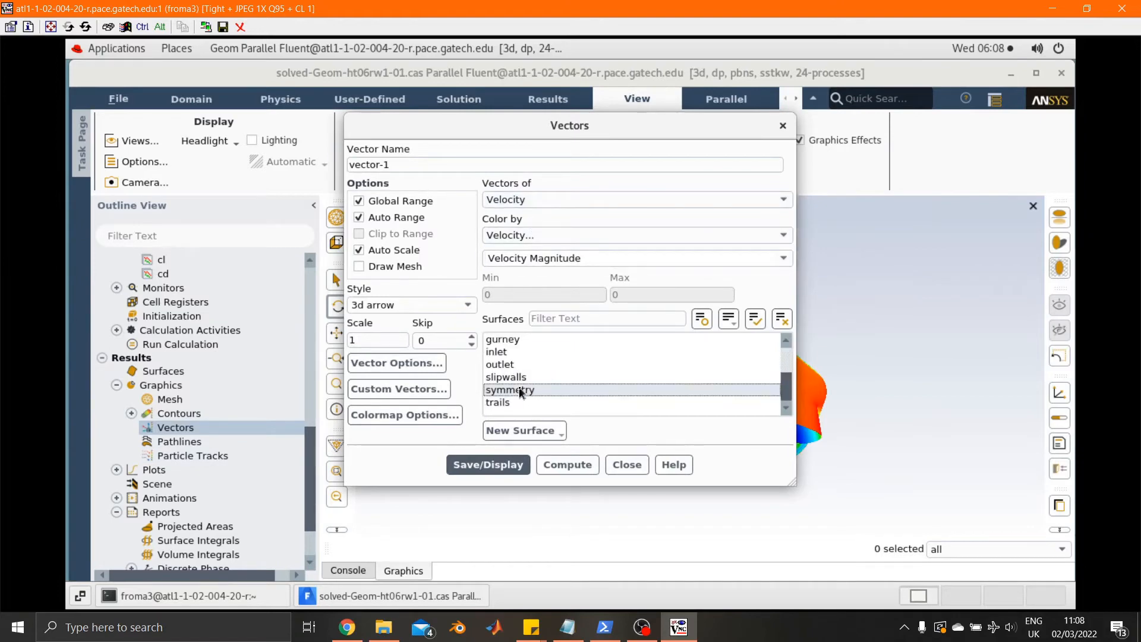
click(520, 390)
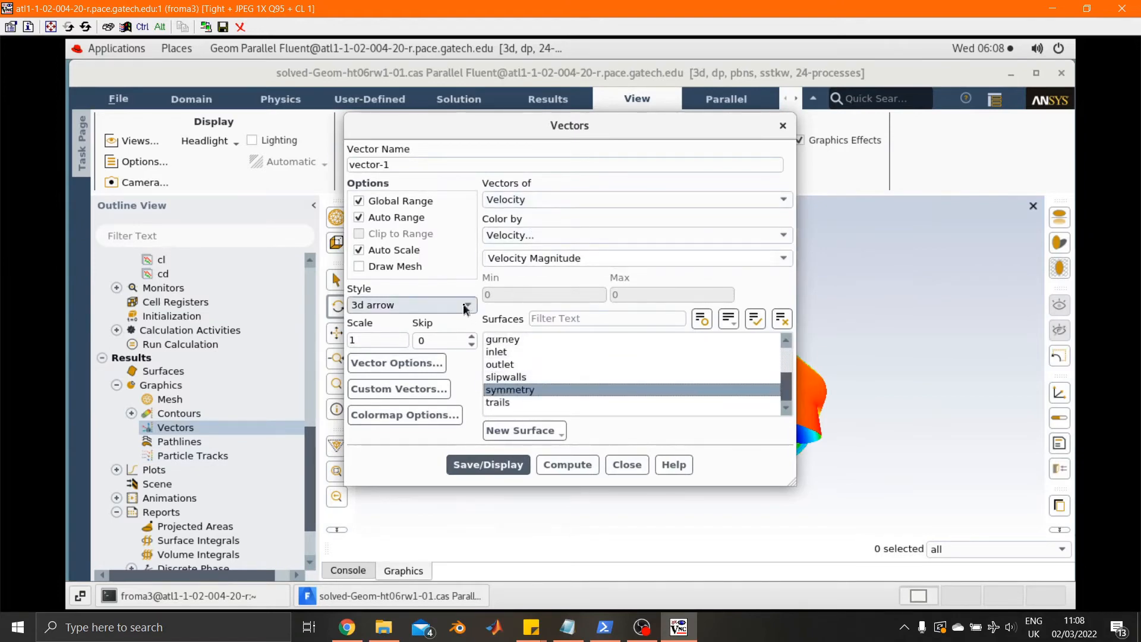
click(416, 202)
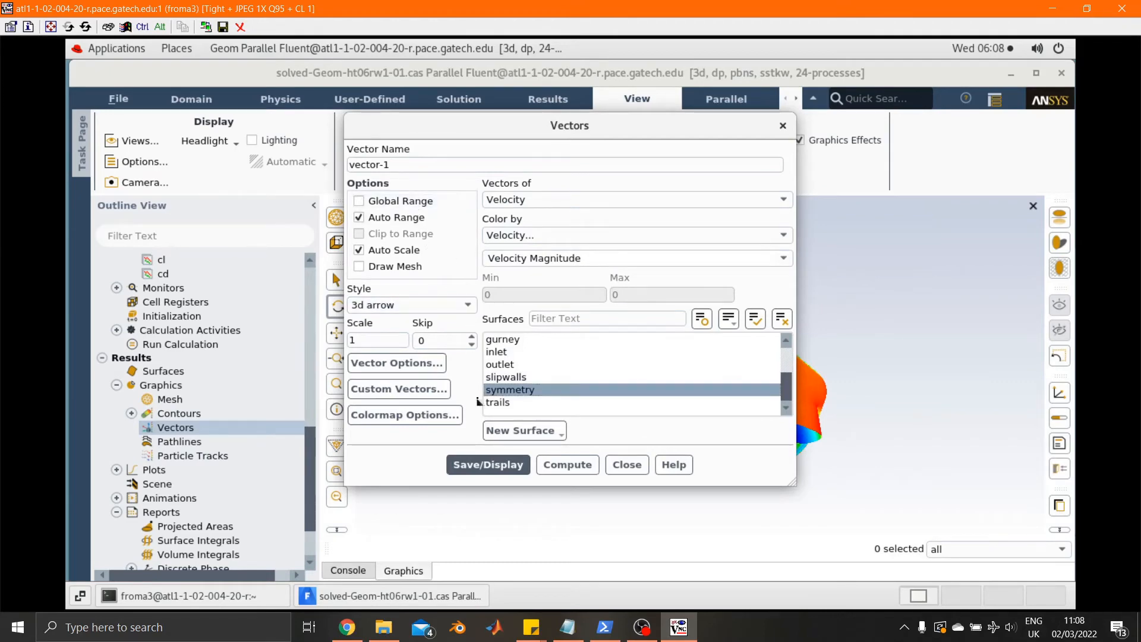
click(483, 465)
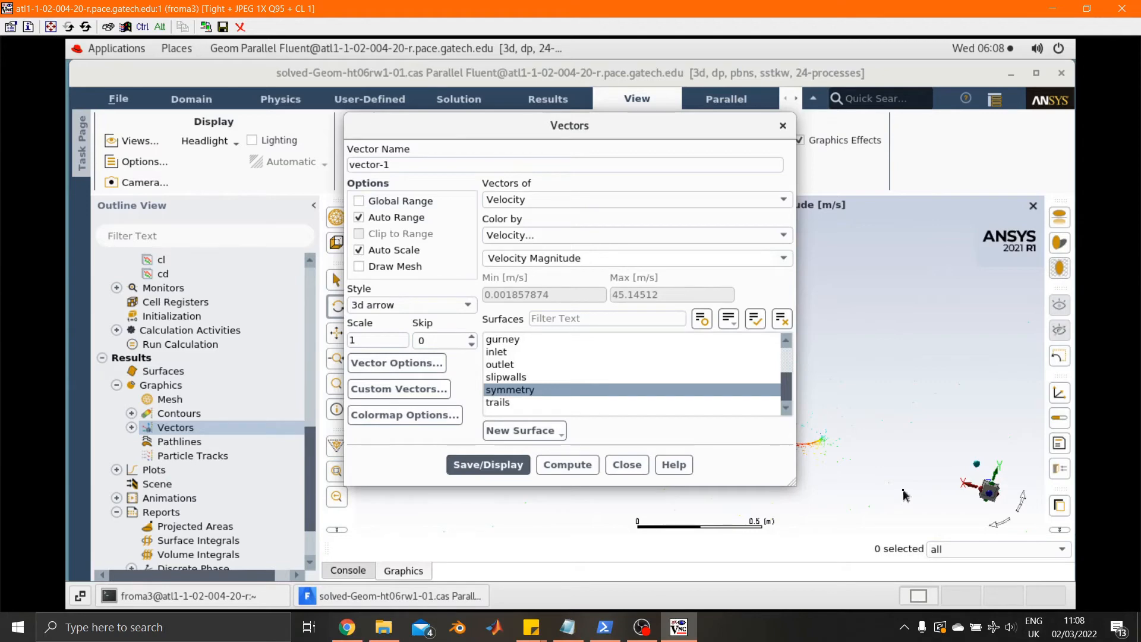
Step: Set the scale of vector-1 to 2 and its style to arrow, and save and display the vectors
double_click(374, 340)
text(2)
click(411, 305)
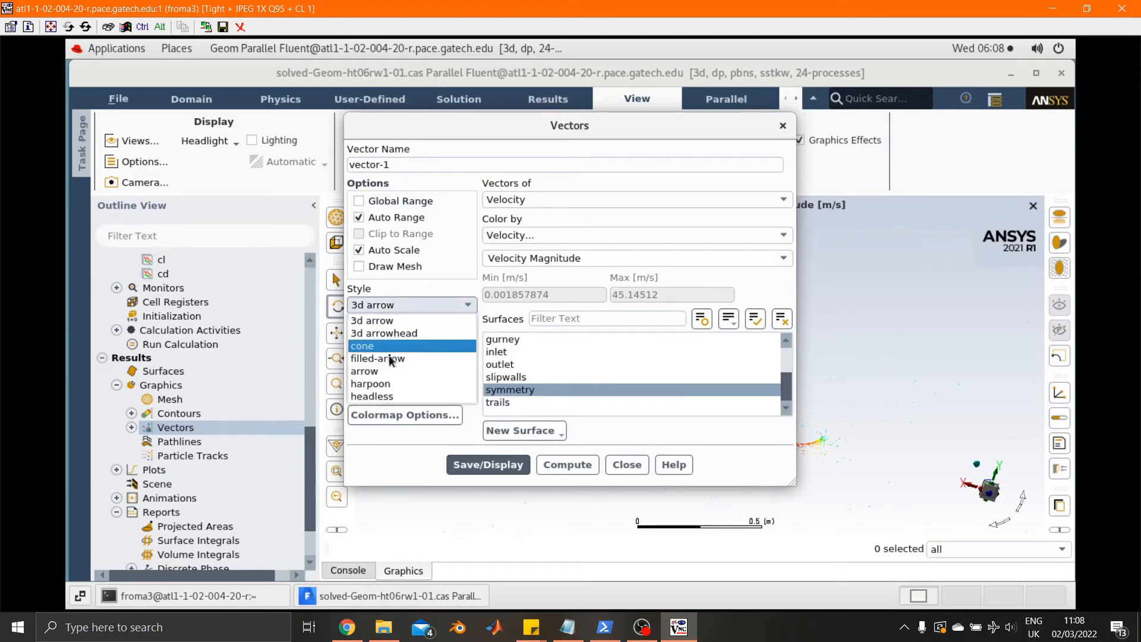
click(381, 371)
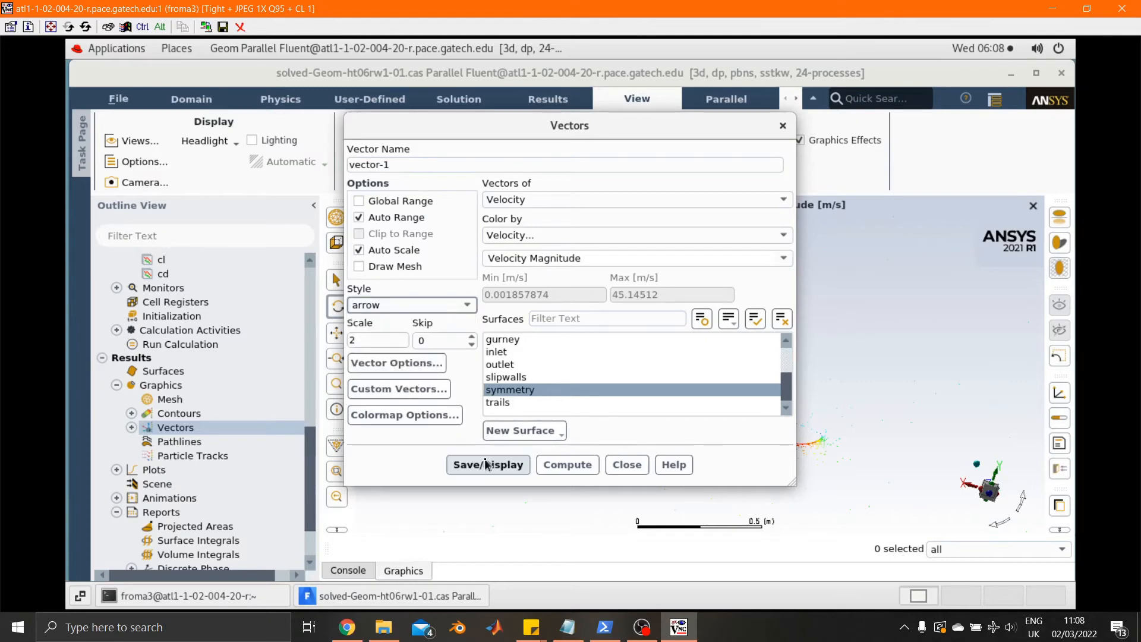
click(488, 464)
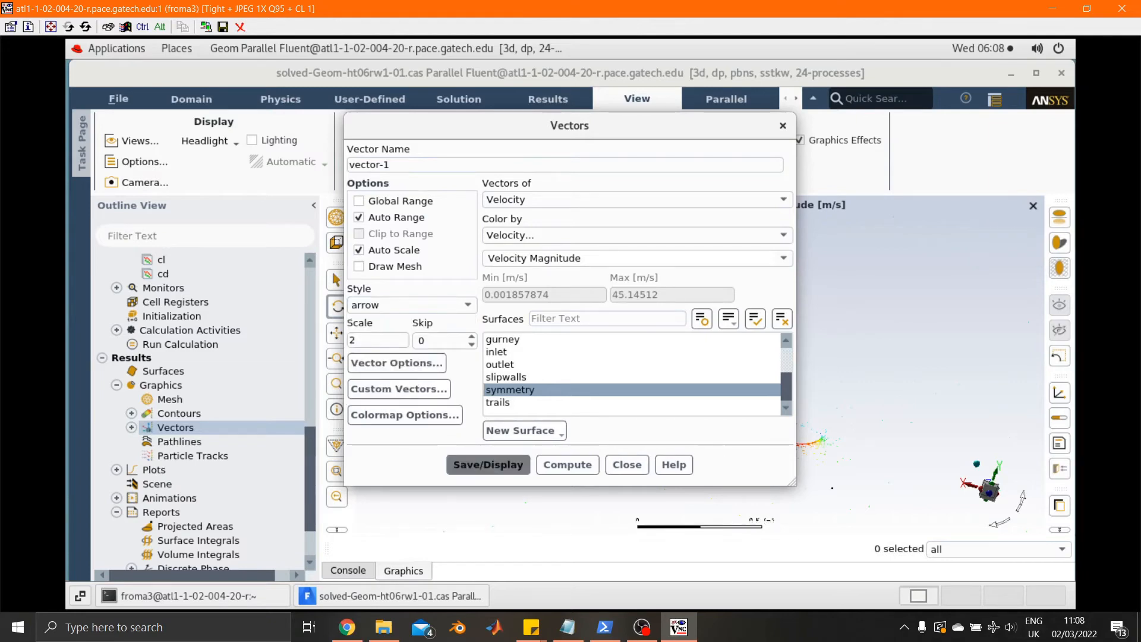
Step: Align the view squarely to the symmetry plane and examine the velocity vectors around the first element's leading edge
click(989, 498)
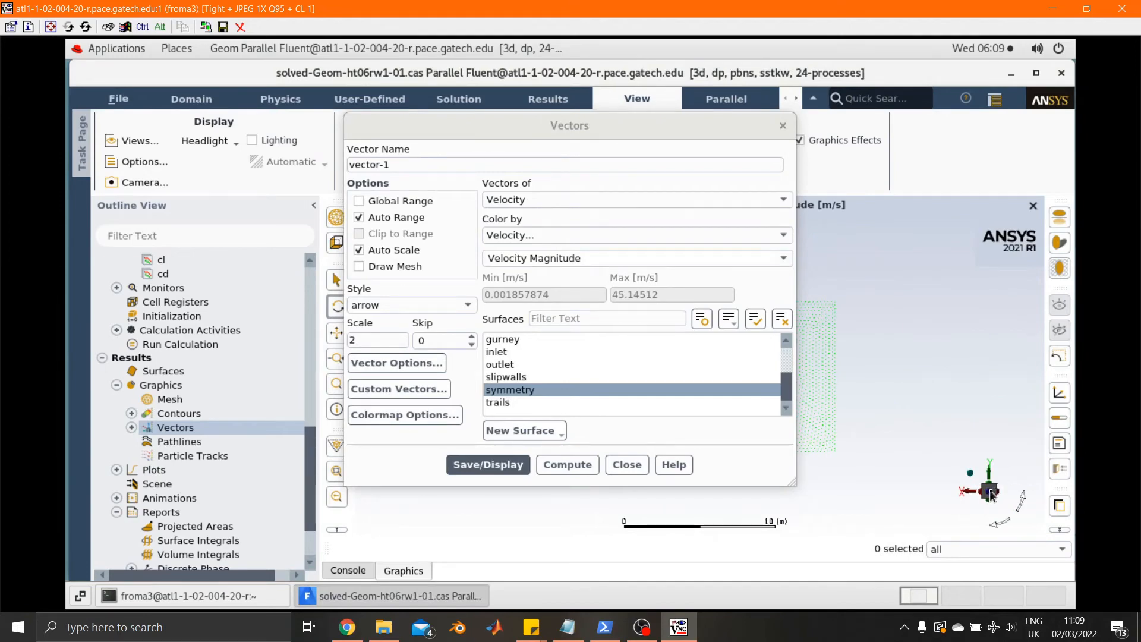
click(989, 494)
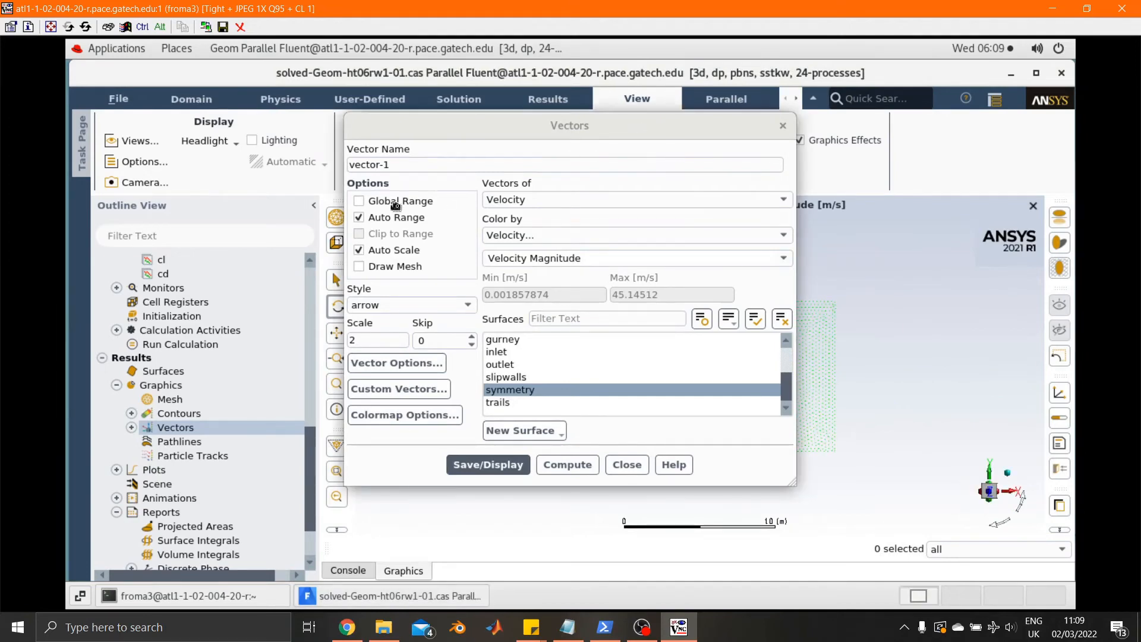
alt+drag(395, 206, 143, 283)
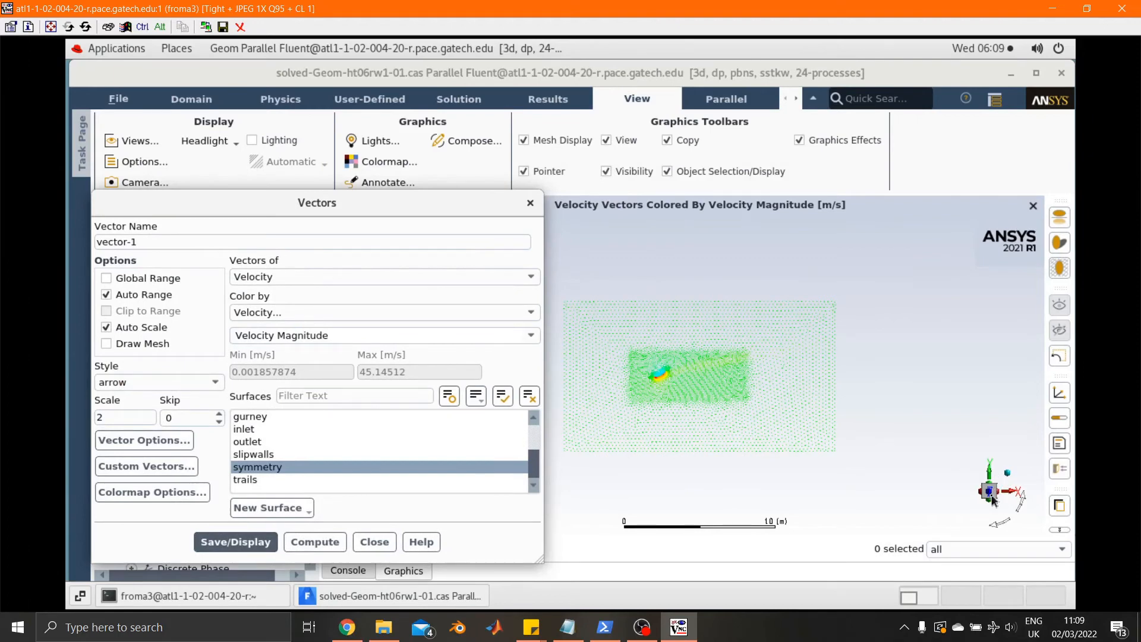
drag(410, 201, 334, 382)
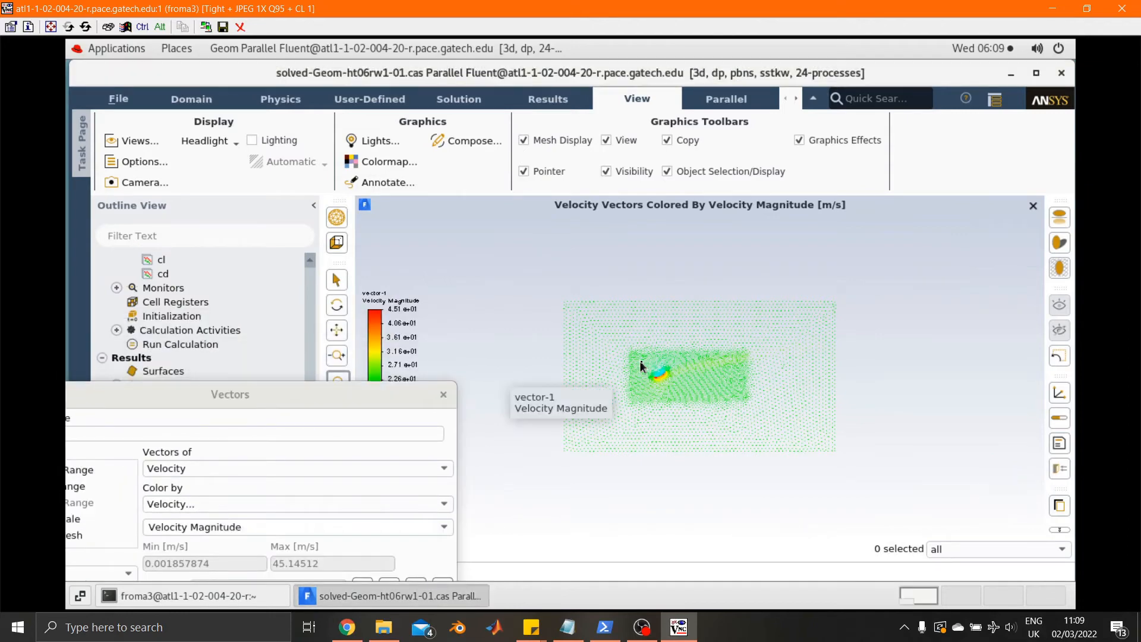
middle_drag(641, 362, 715, 479)
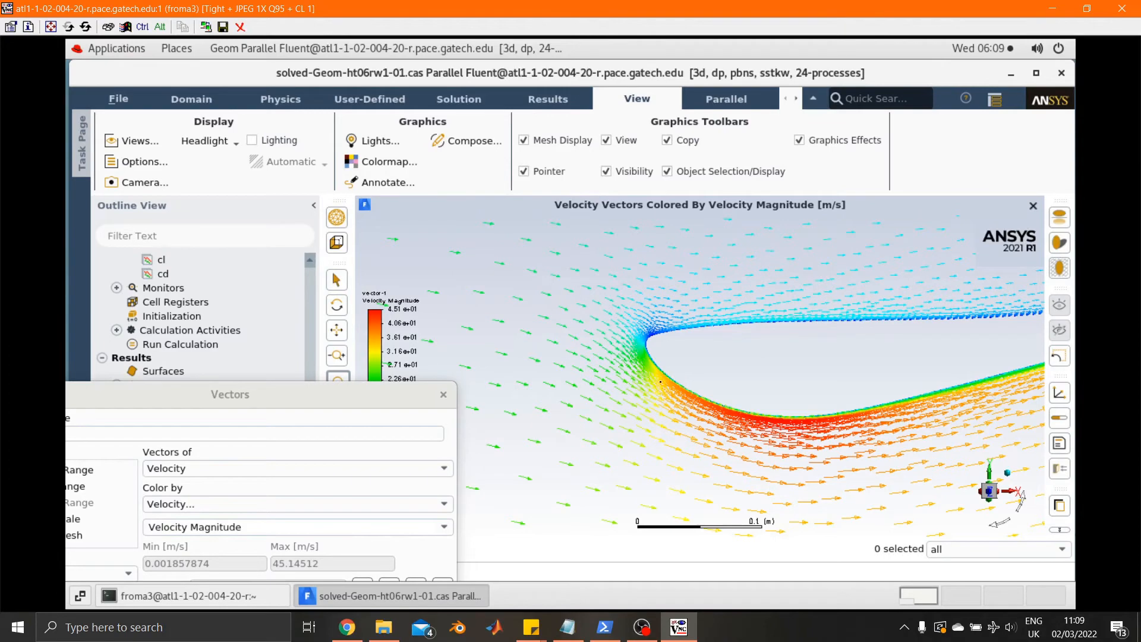
Step: Examine the velocity vectors along the first element and through the slots between the elements, up to the gurney
click(336, 331)
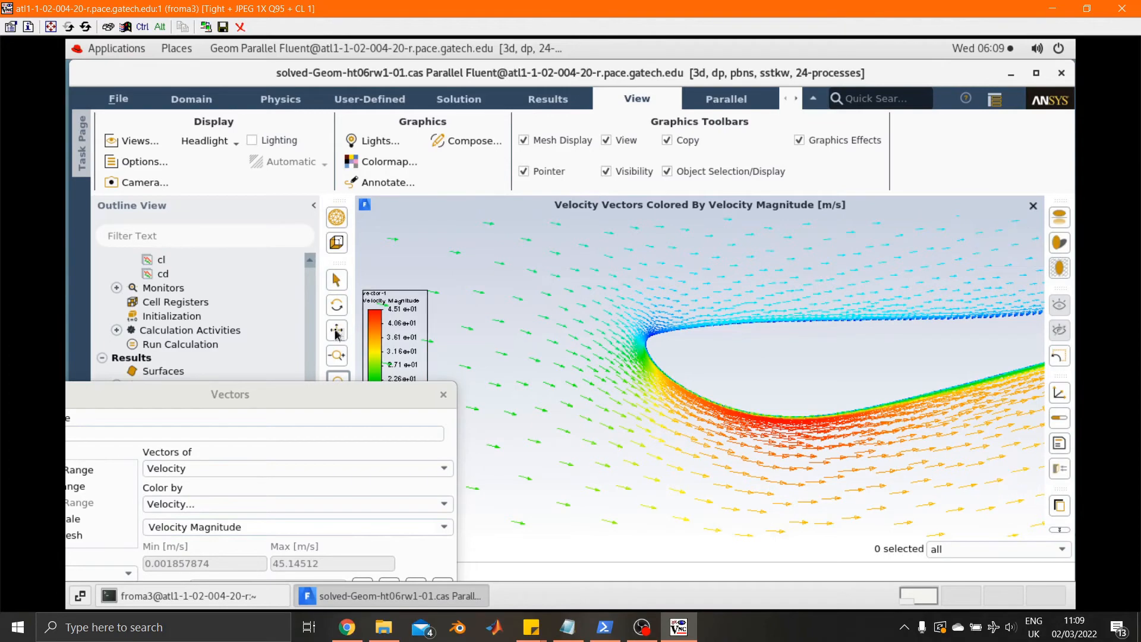
click(337, 334)
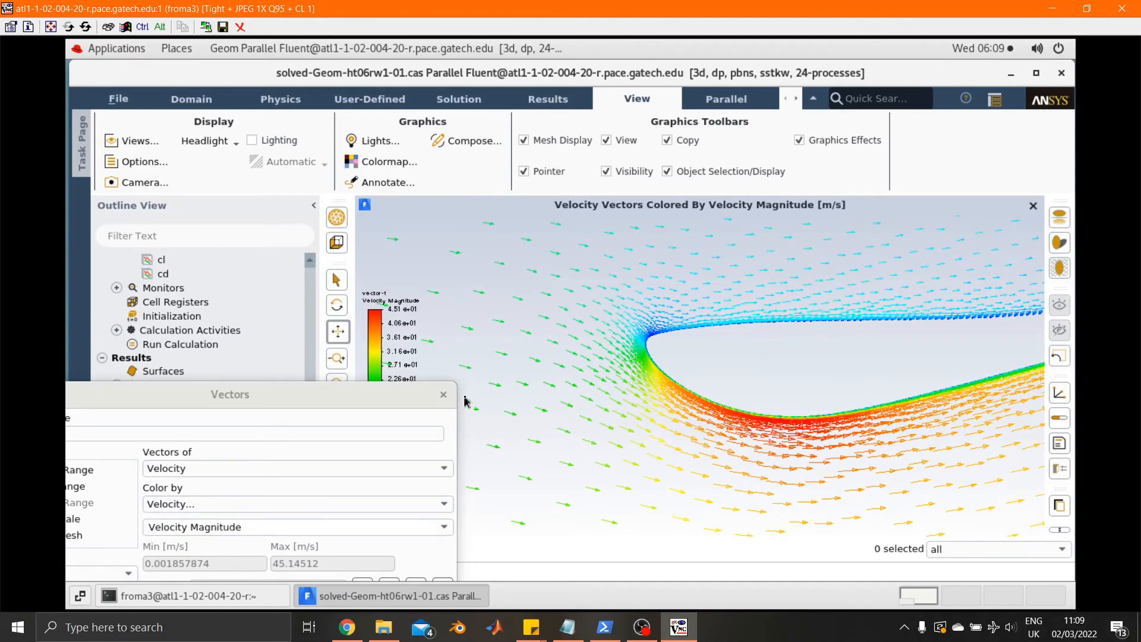
drag(909, 340, 576, 382)
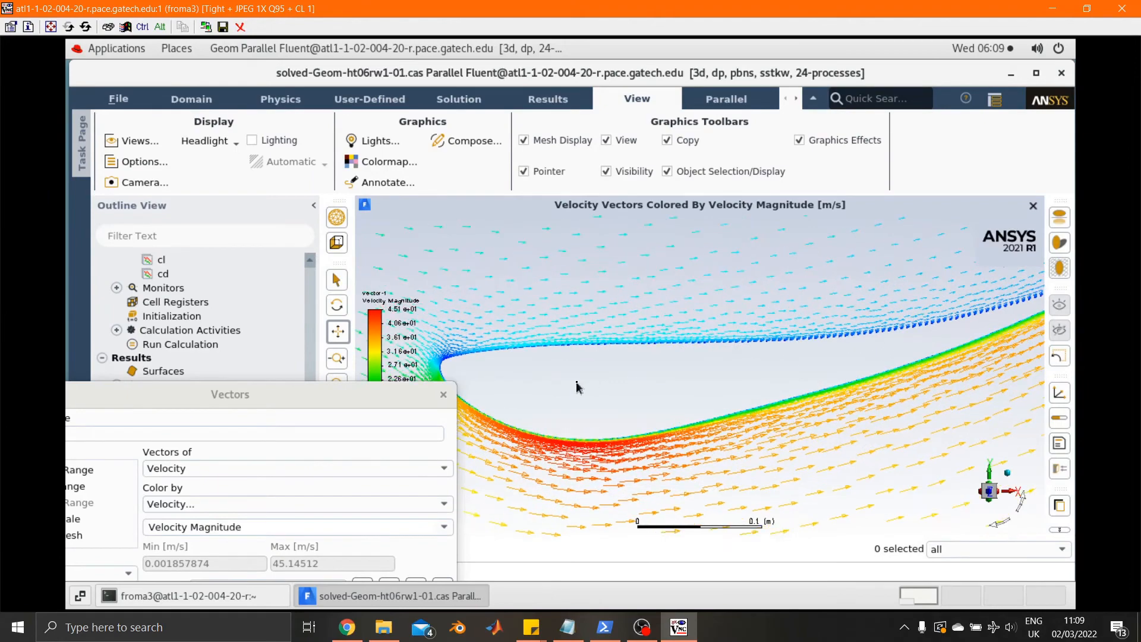
drag(955, 319, 505, 484)
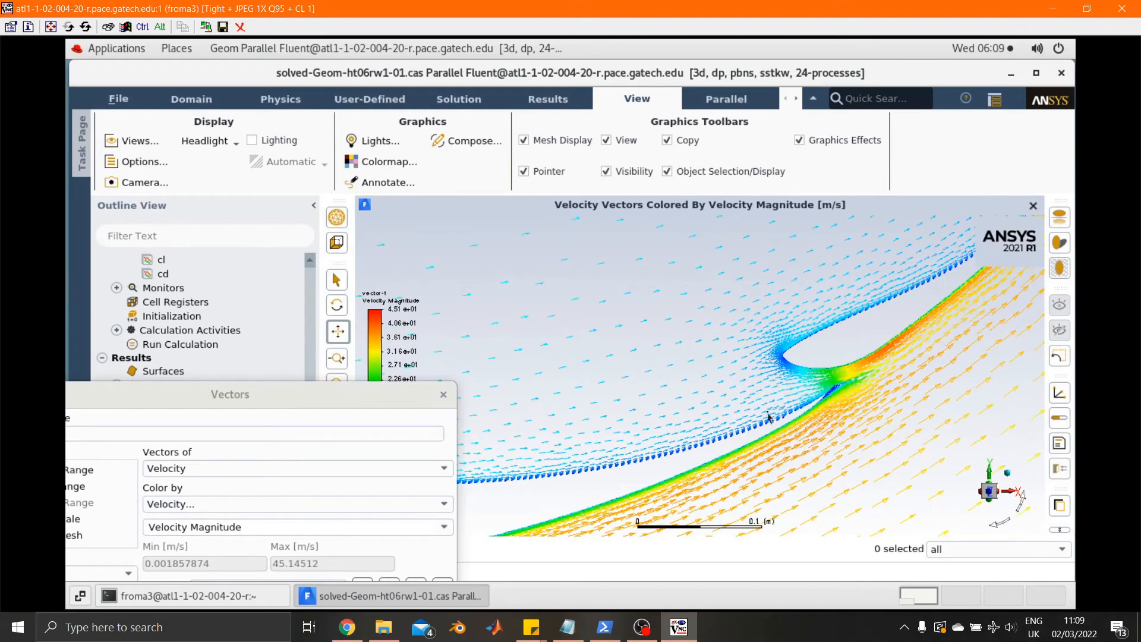
drag(774, 416, 664, 445)
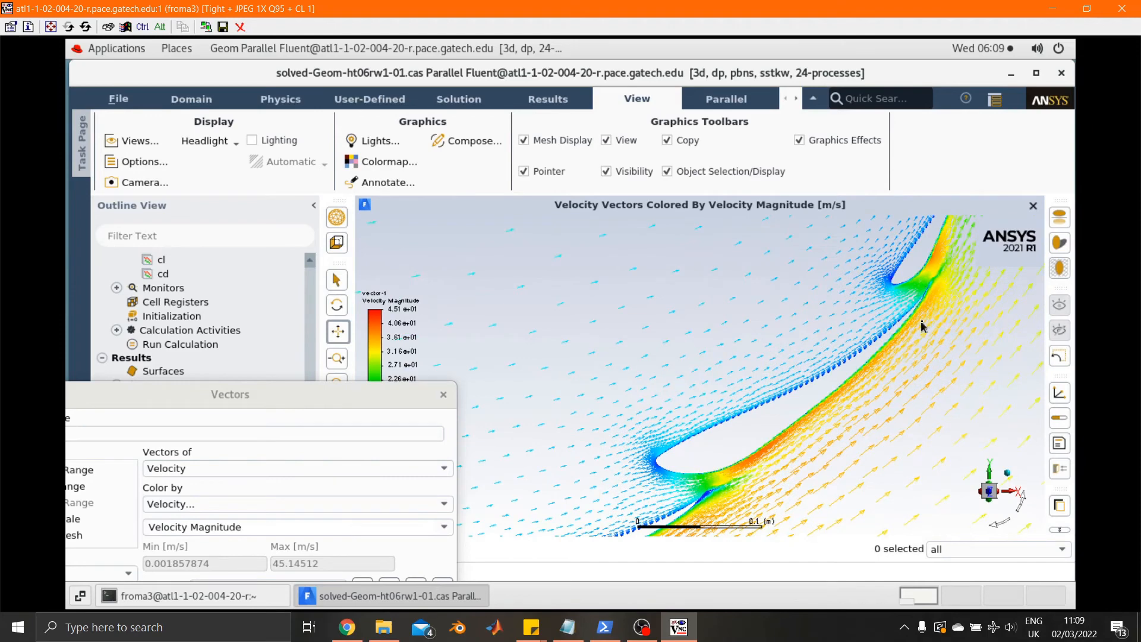
drag(922, 322, 726, 488)
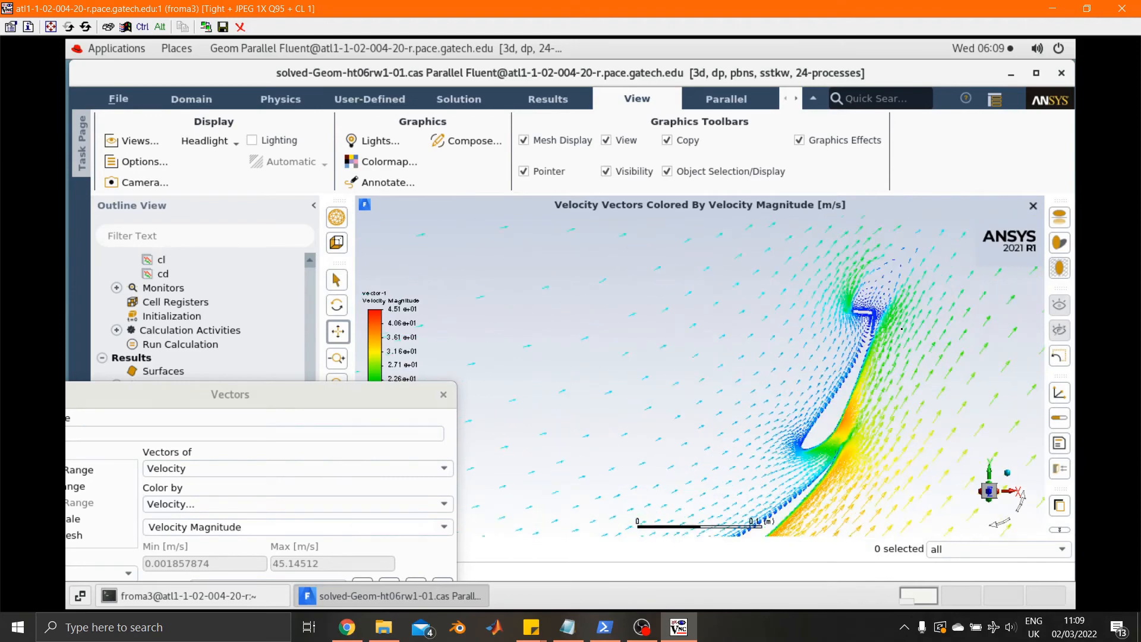
drag(823, 378, 780, 436)
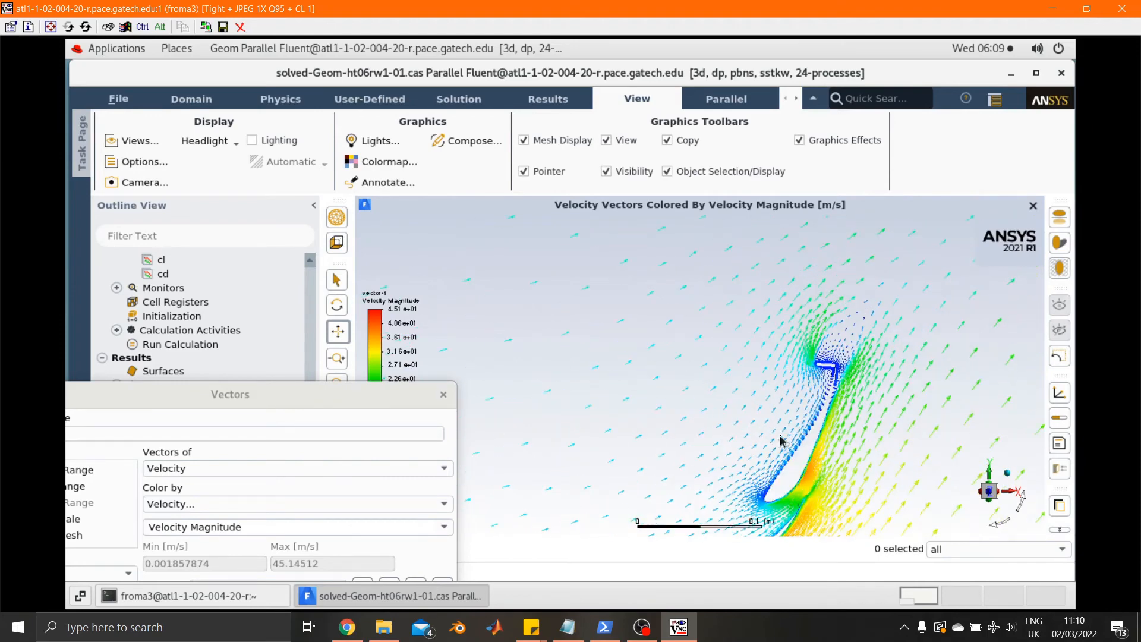
Step: Examine the velocity vectors close up around the gurney, both in front of it and in the wake behind it
click(344, 382)
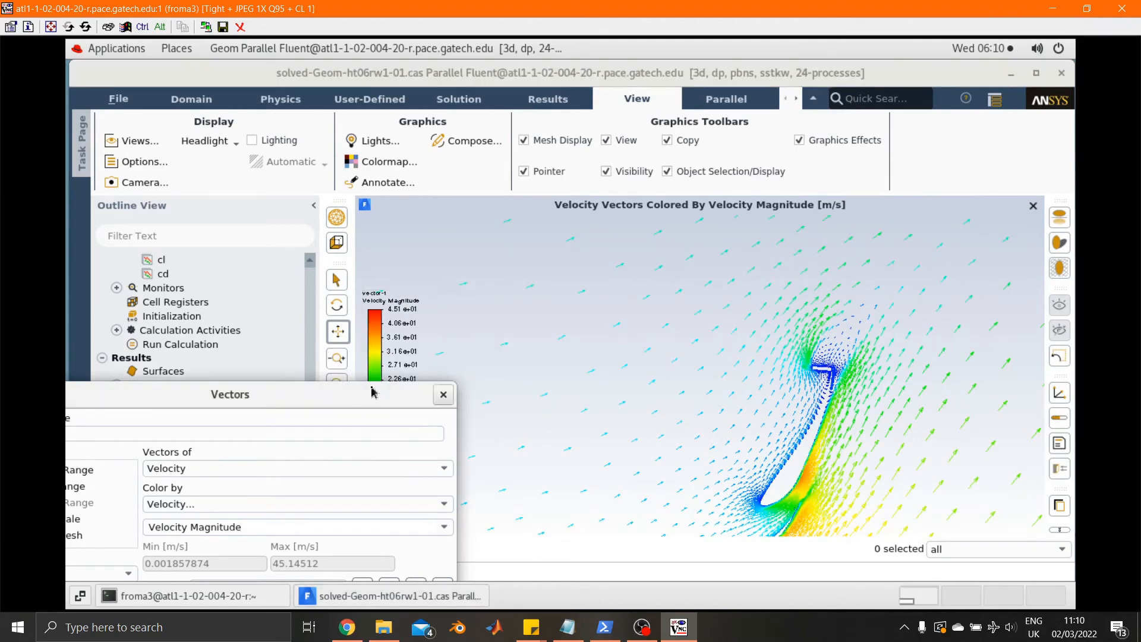
drag(371, 392, 362, 410)
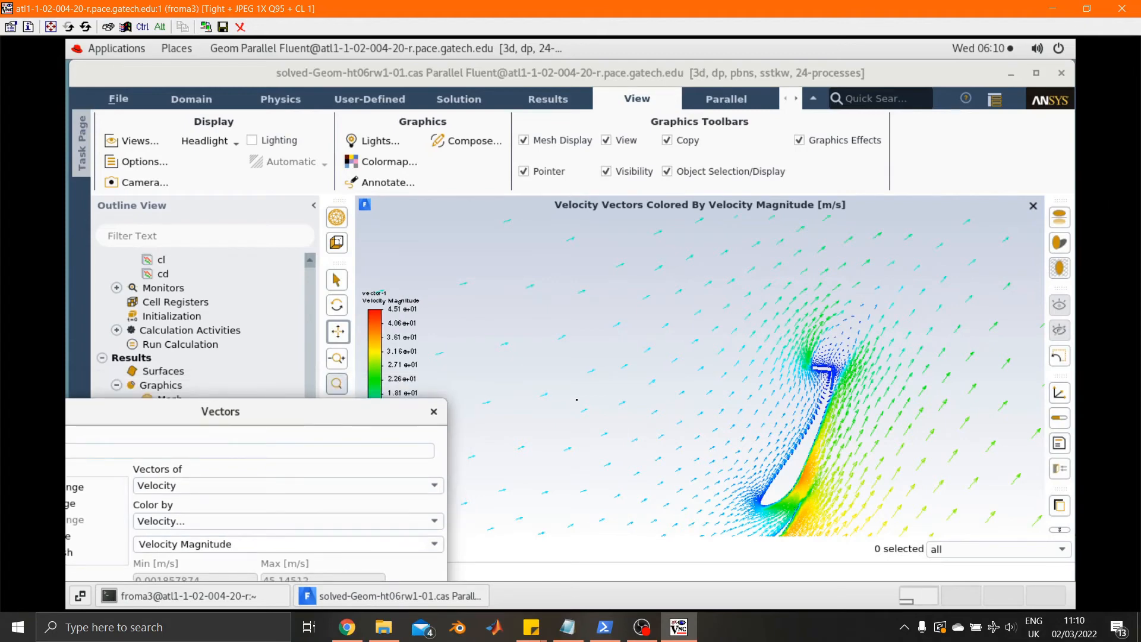
click(576, 399)
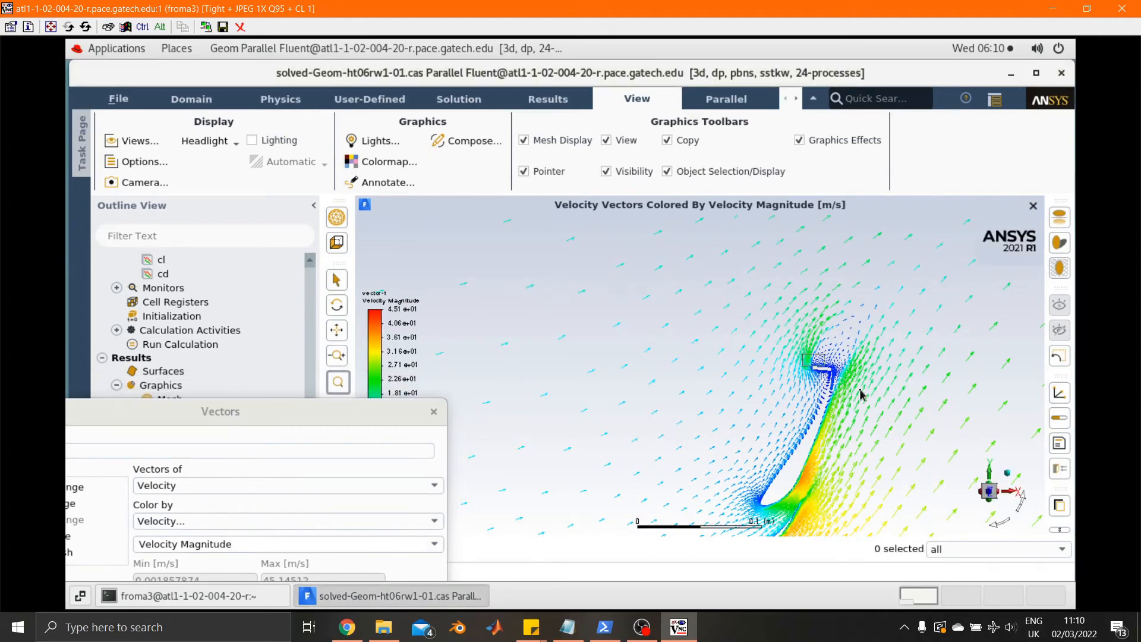
middle_drag(802, 354, 860, 394)
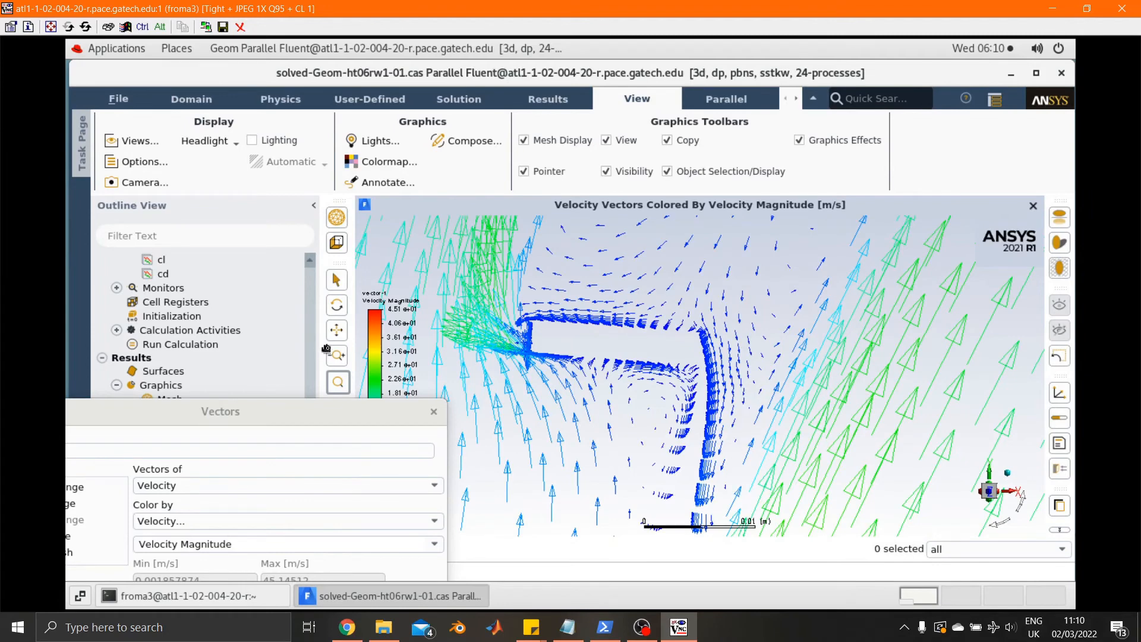
click(337, 331)
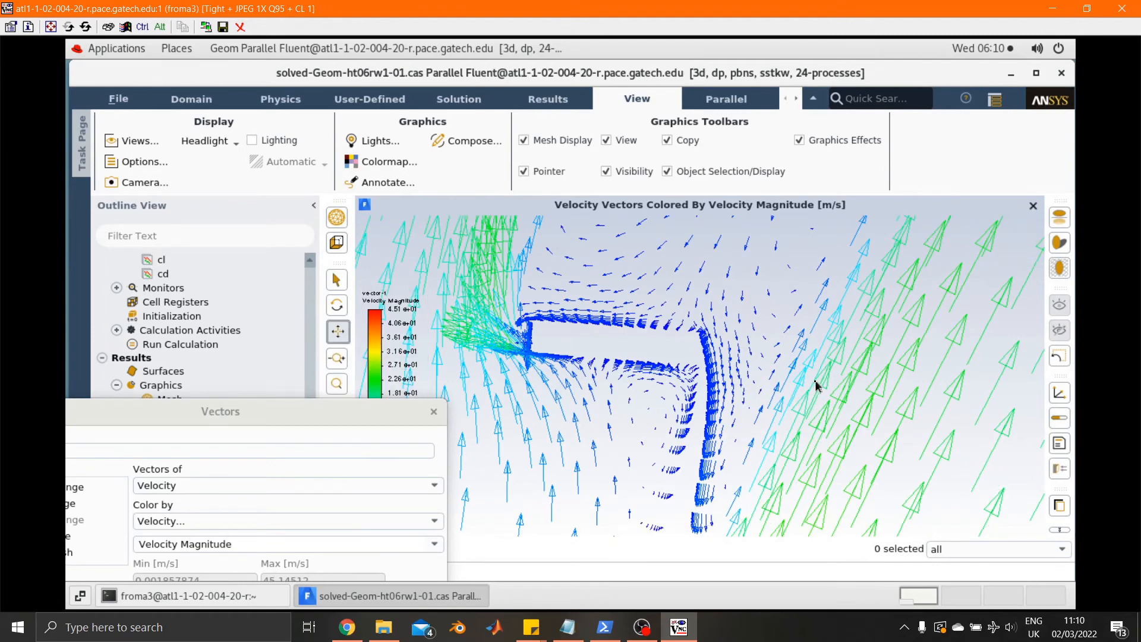
drag(817, 385, 815, 326)
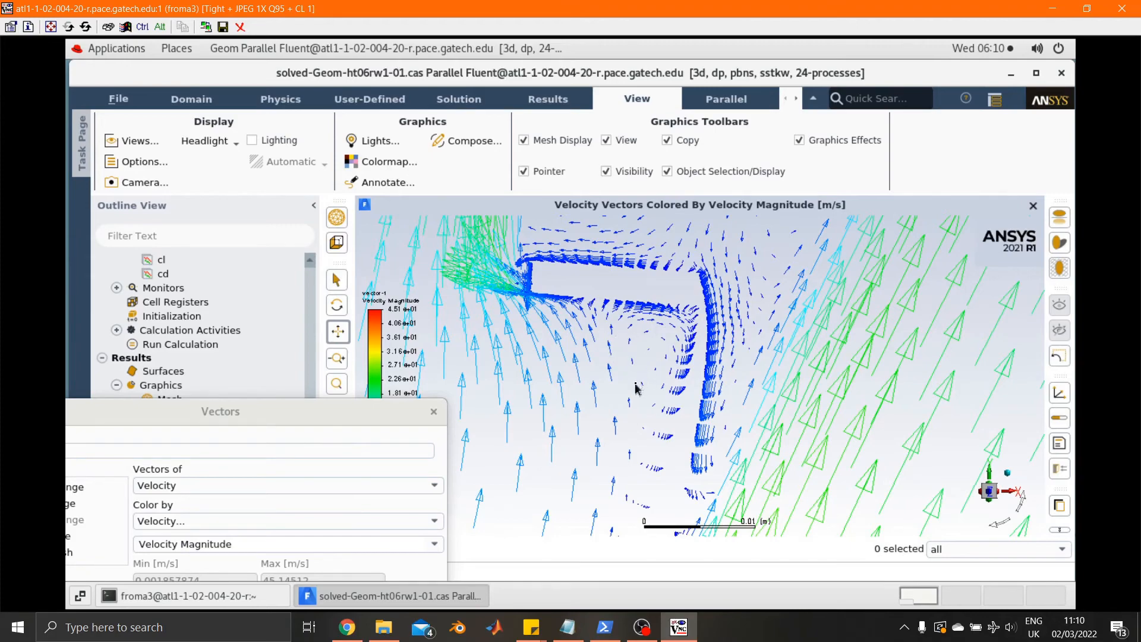
drag(636, 386, 645, 430)
drag(730, 350, 712, 467)
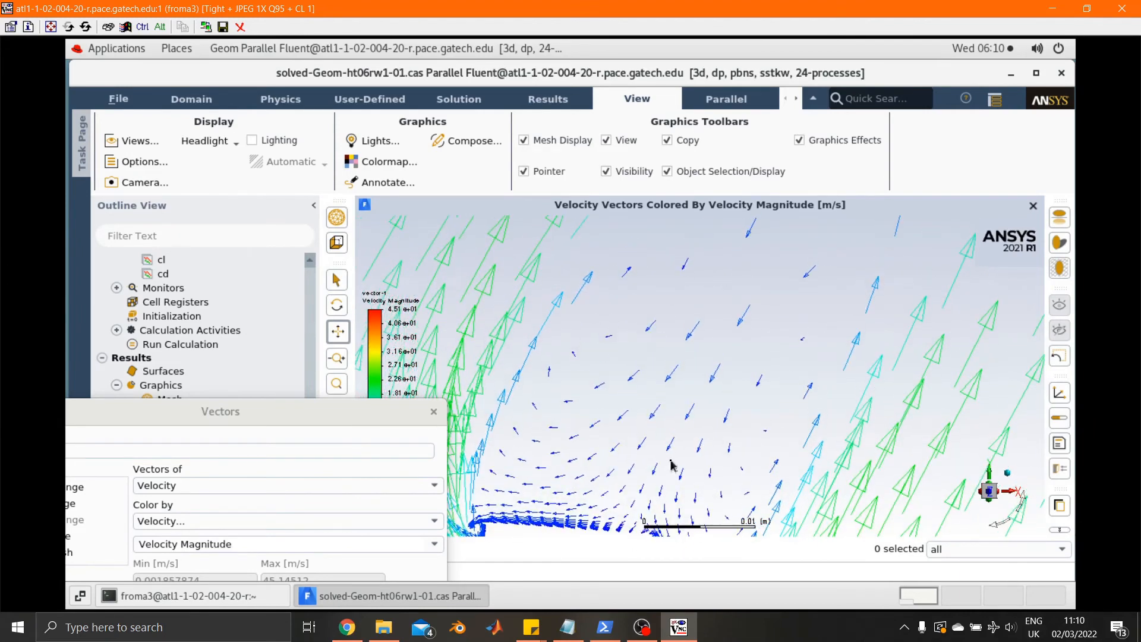
drag(720, 427, 717, 373)
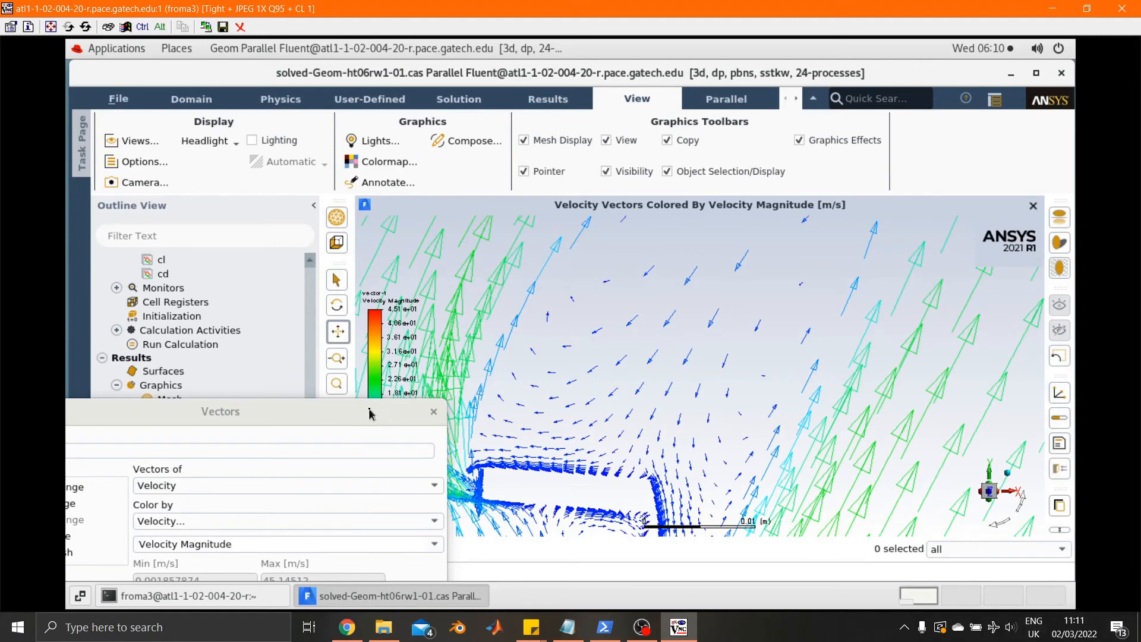
Step: Zoom back out to the region around the gurney and close the vector-1 settings
click(337, 357)
drag(667, 394, 672, 227)
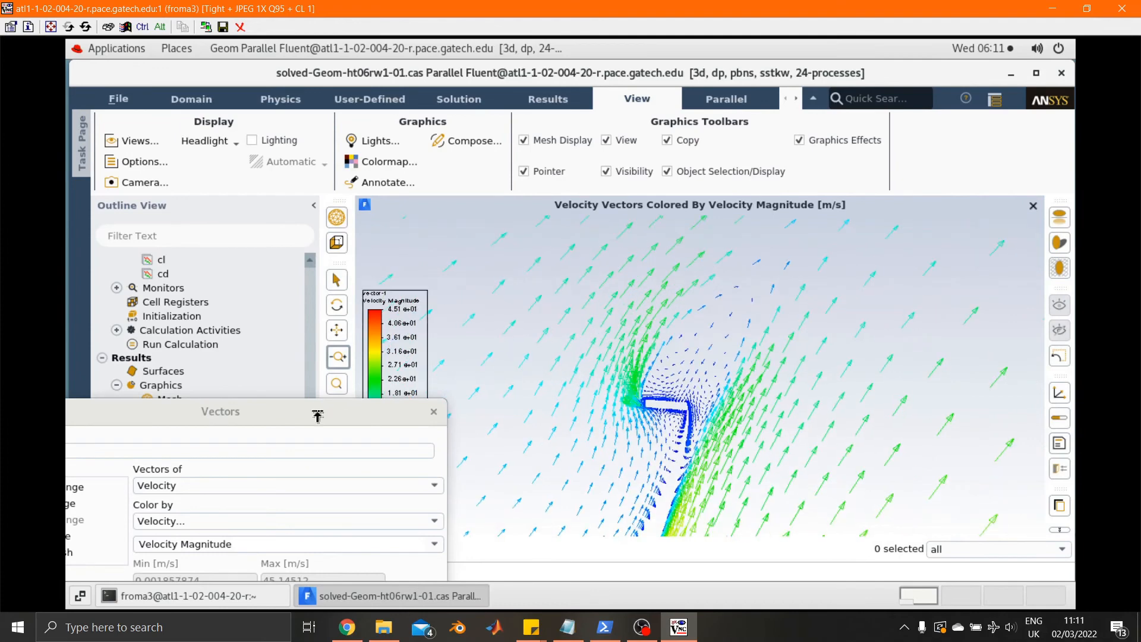
drag(319, 411, 670, 209)
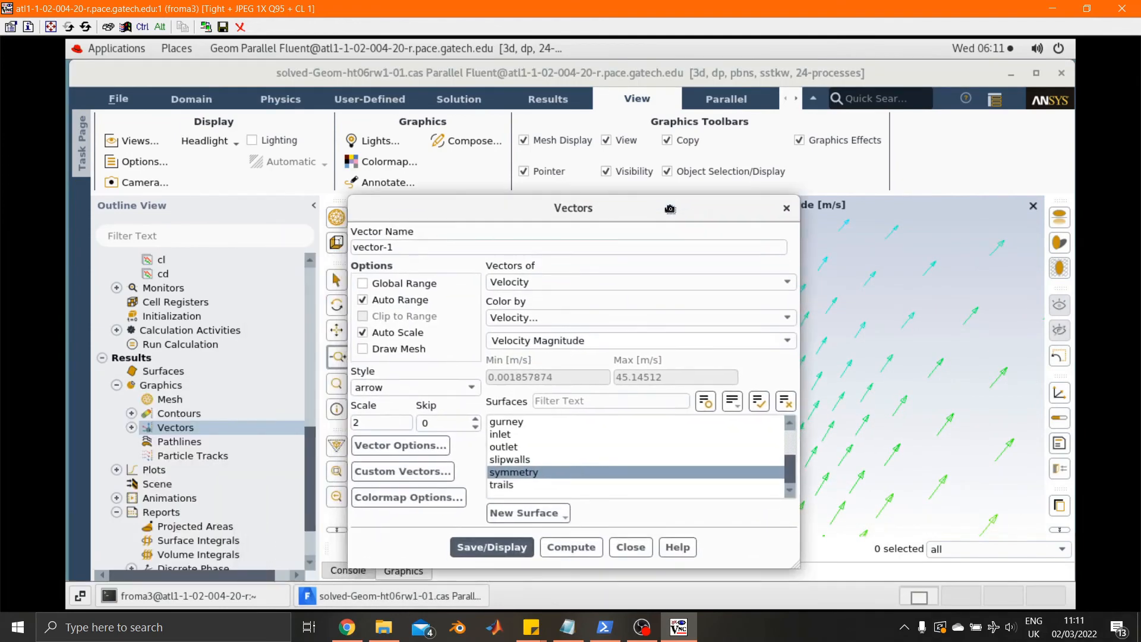
click(786, 207)
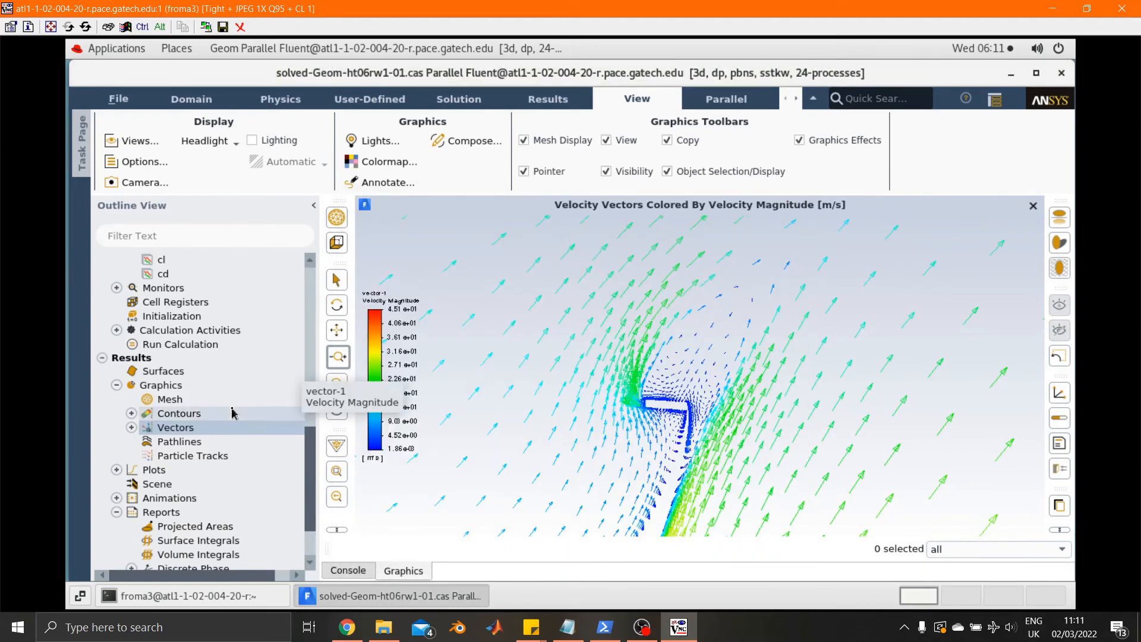
Step: Look at the field categories available for contour-1 and close its settings without changing them
scroll(232, 412, down, 2)
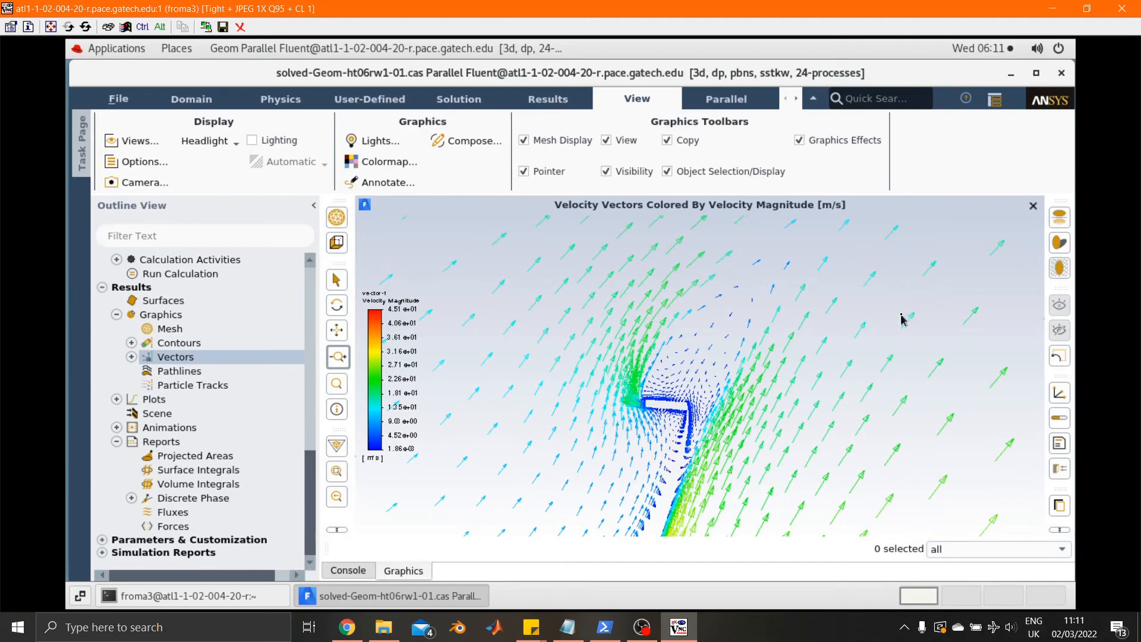
click(131, 342)
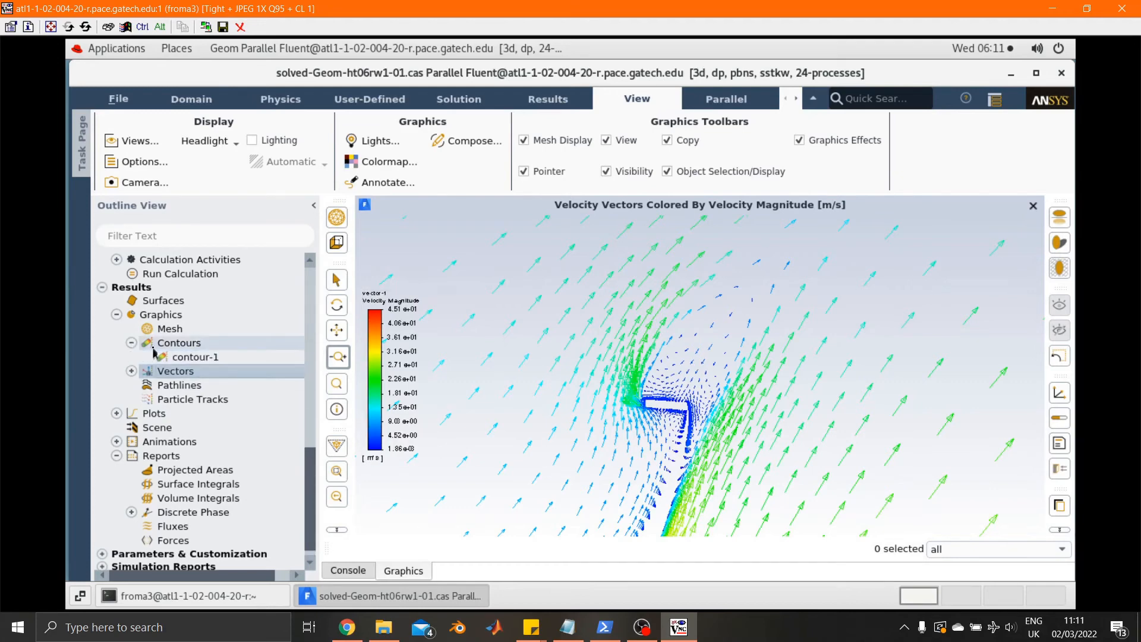
click(191, 356)
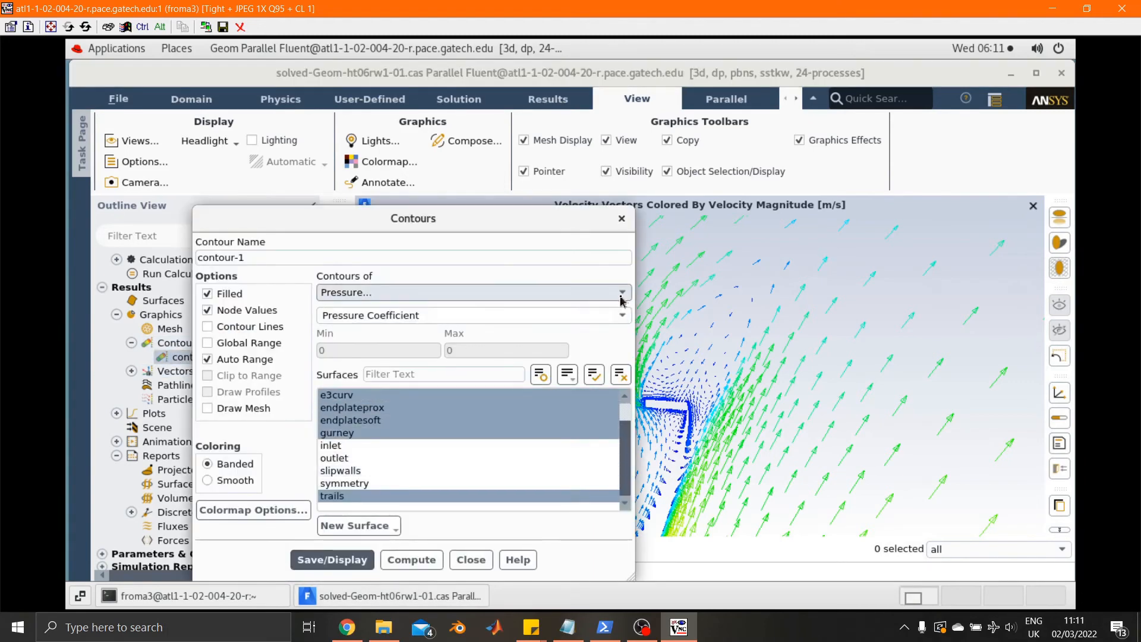
click(622, 293)
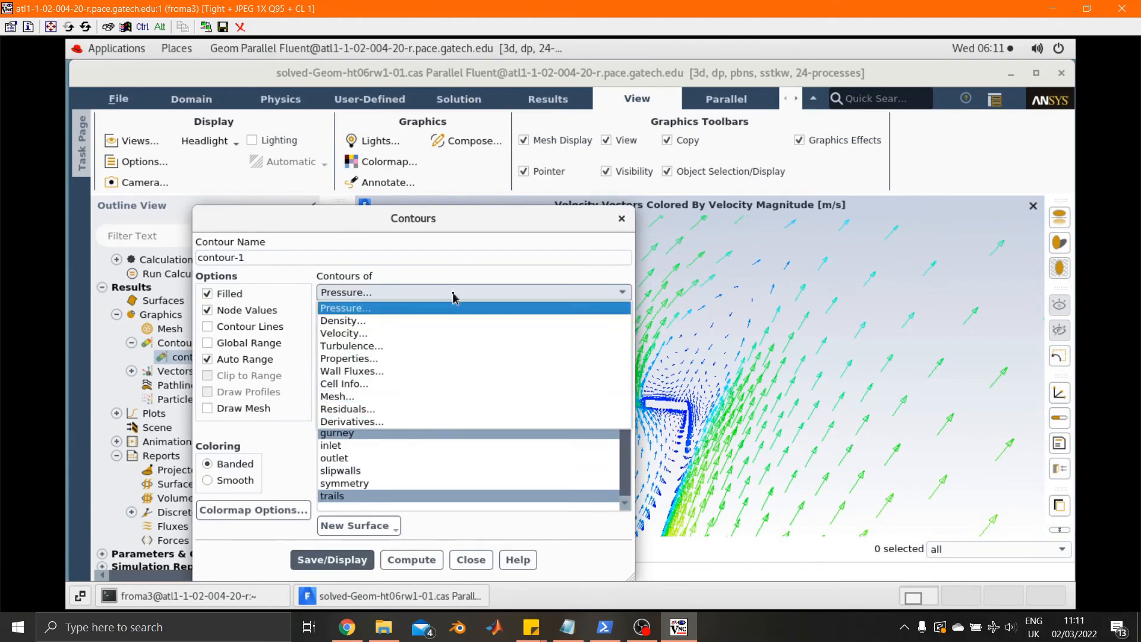
click(440, 230)
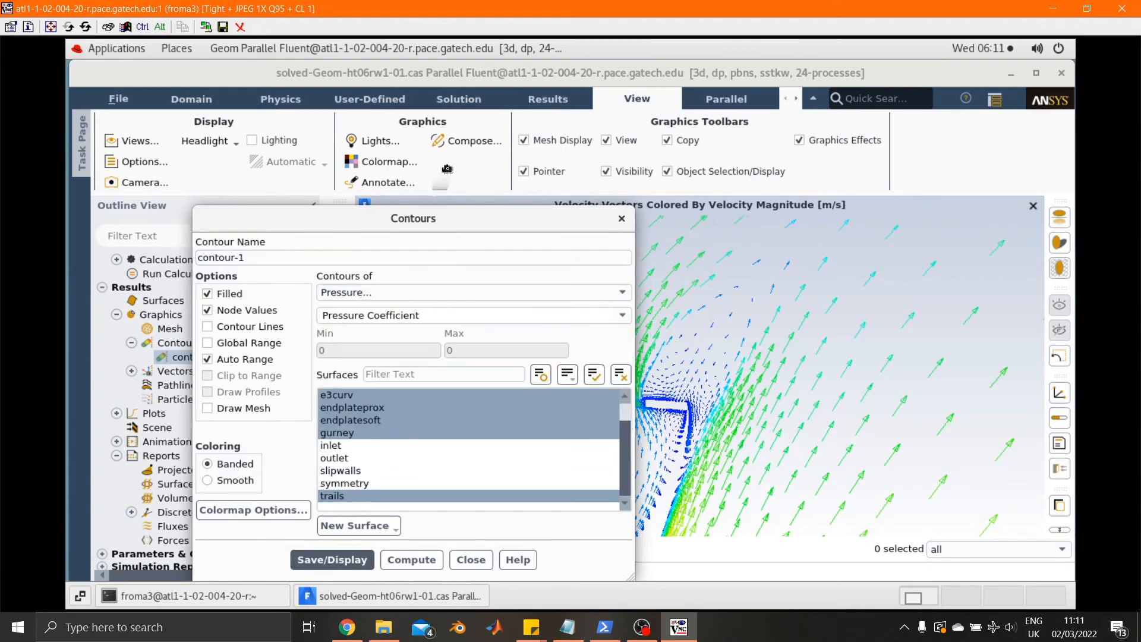
drag(436, 224, 447, 169)
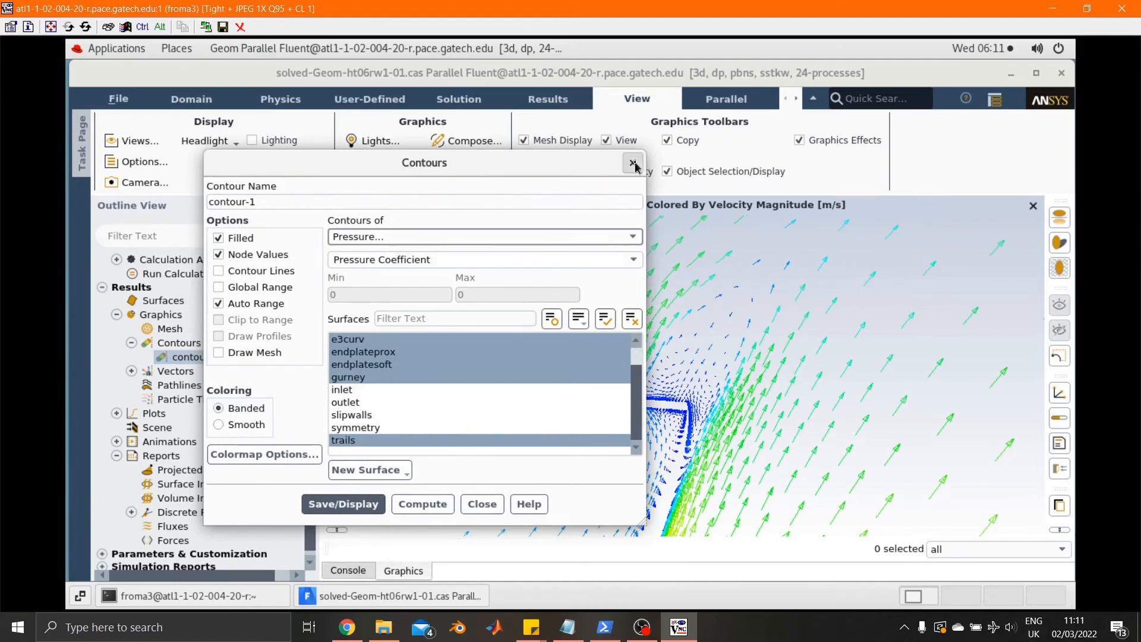
click(632, 163)
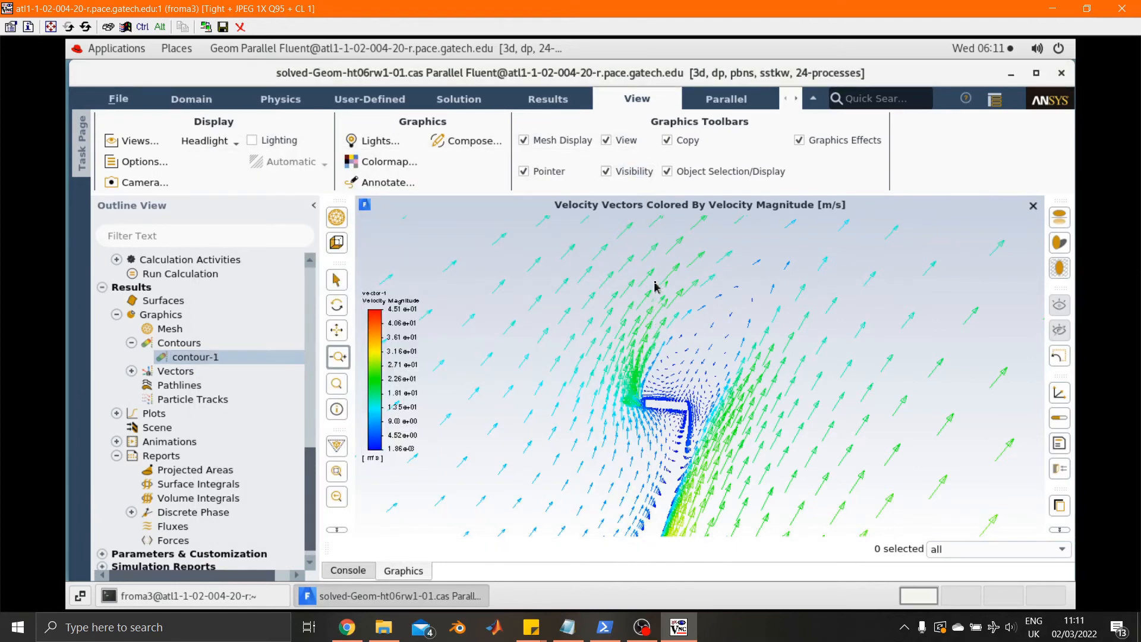
Step: Examine the velocity vectors with all three wing elements and the gurney together in view
scroll(655, 284, down, 3)
scroll(664, 366, down, 2)
drag(672, 410, 672, 330)
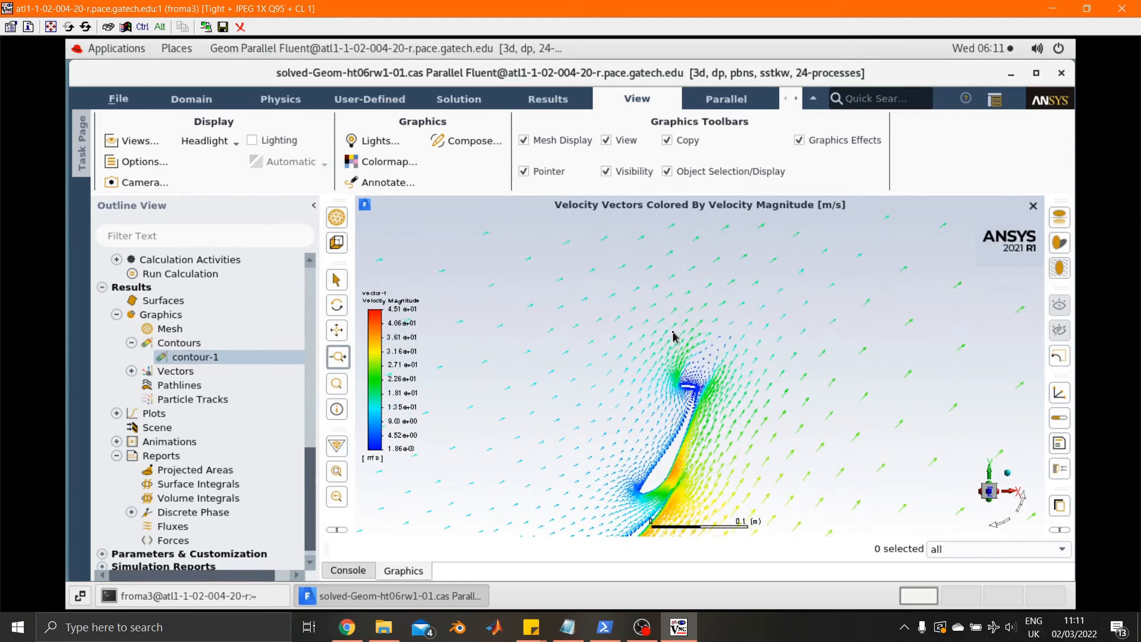
click(334, 333)
drag(614, 460, 649, 394)
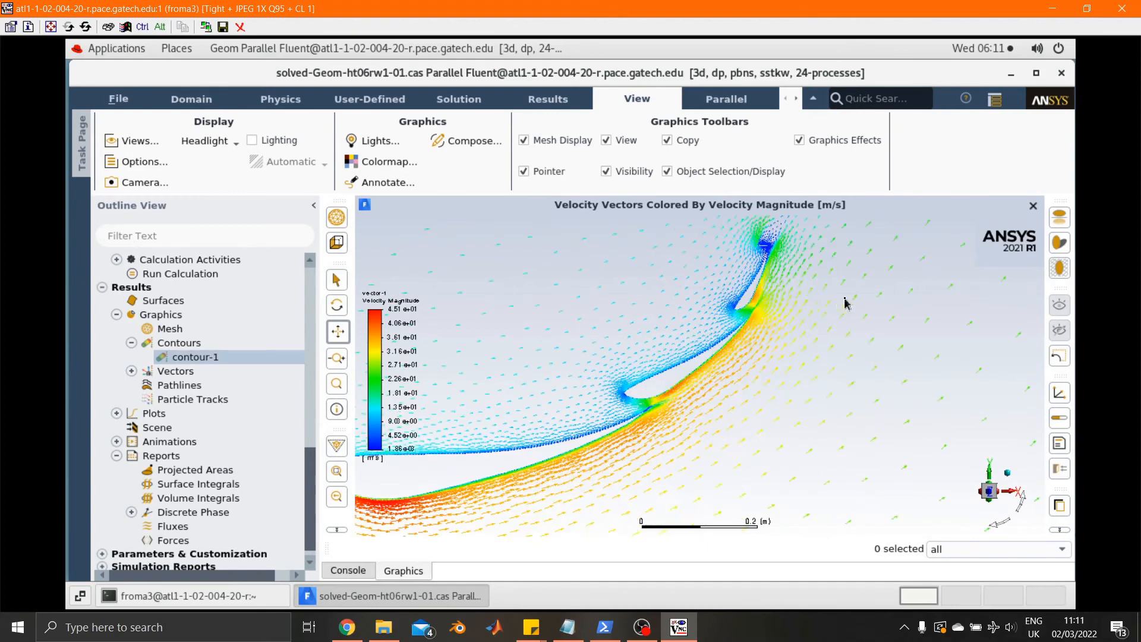
drag(914, 343, 962, 337)
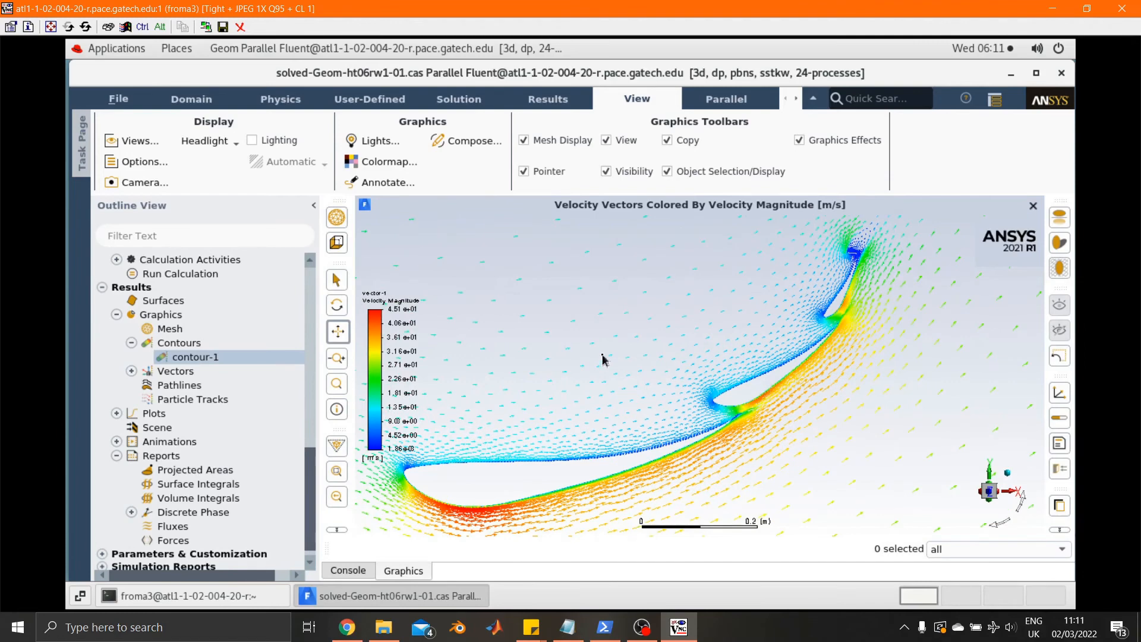
Step: Write the case and data into the working folder as solved.cas.h5
click(124, 105)
mouse_move(165, 143)
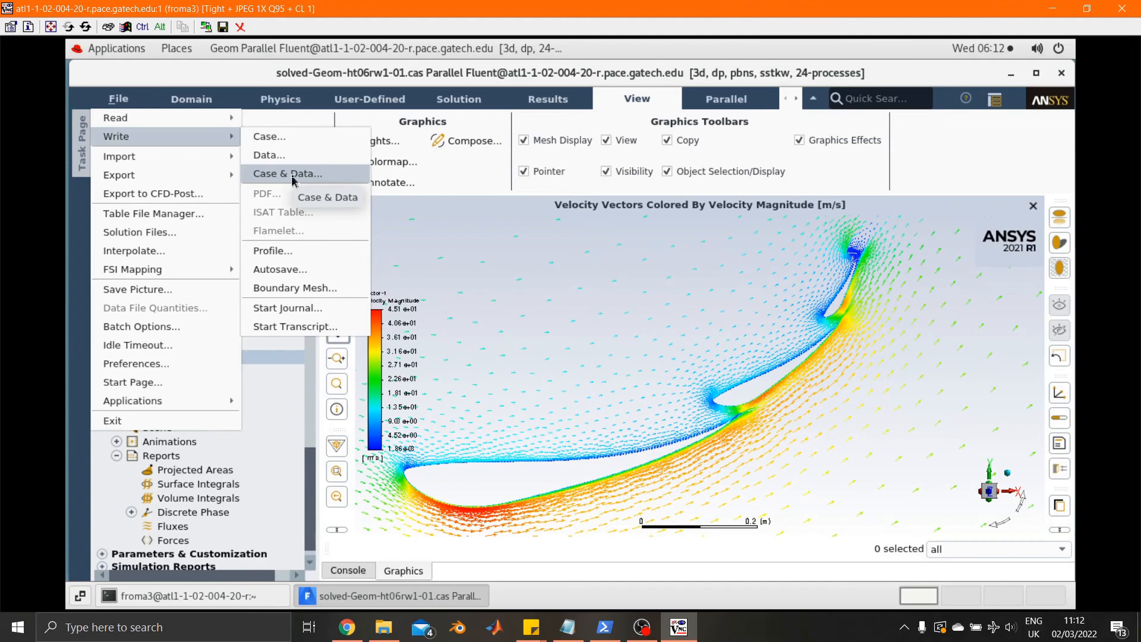
click(464, 463)
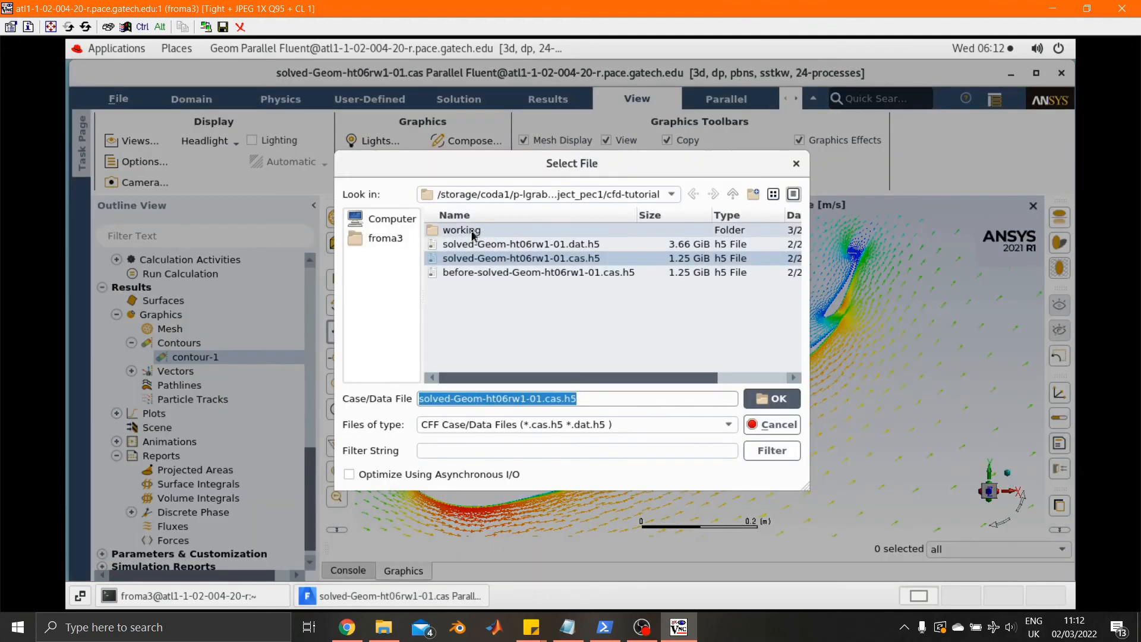
double_click(469, 230)
click(469, 229)
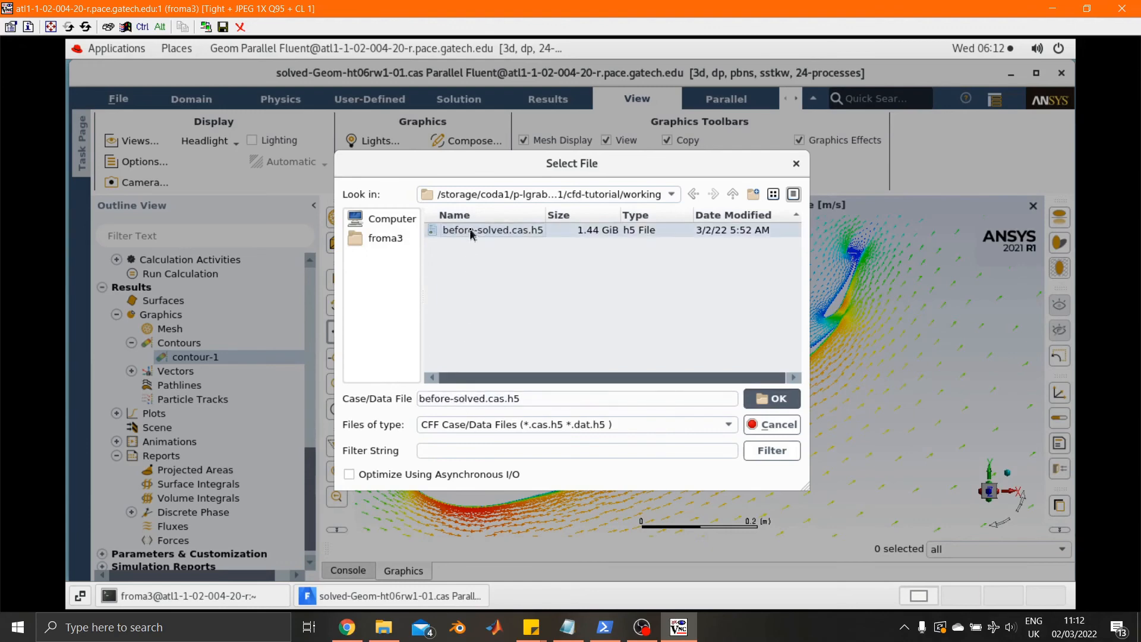
click(451, 398)
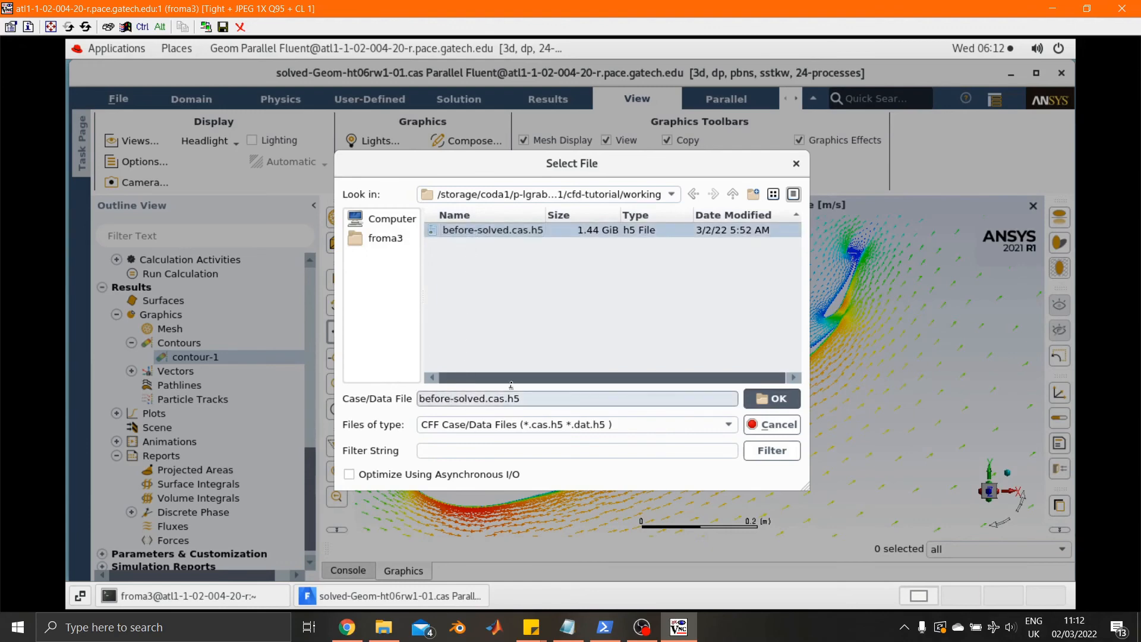
key(BackSpace)
key(BackSpace)
key(BackSpace)
key(BackSpace)
key(BackSpace)
key(BackSpace)
key(BackSpace)
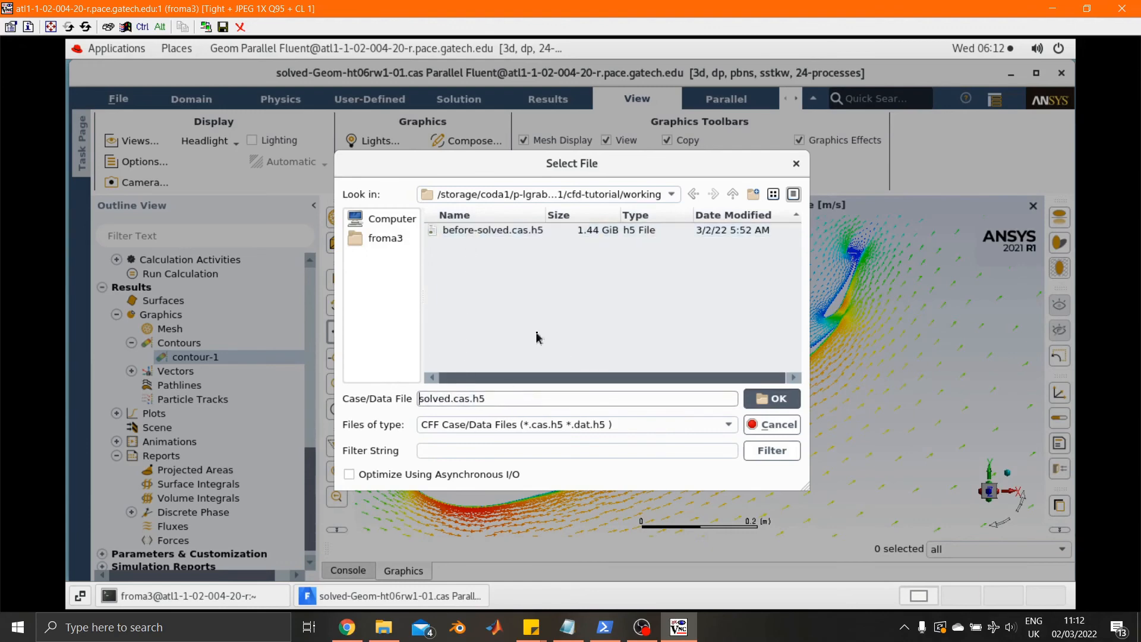
click(767, 402)
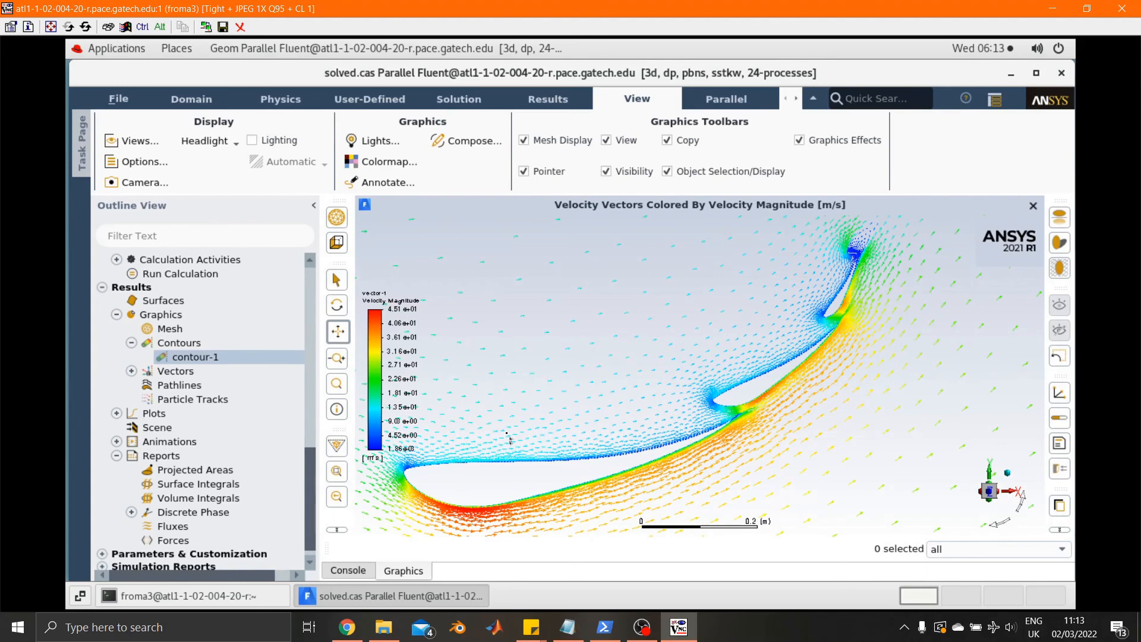
Step: Check the console log for the case and data writing and return to the velocity vectors around the wing elements
click(348, 571)
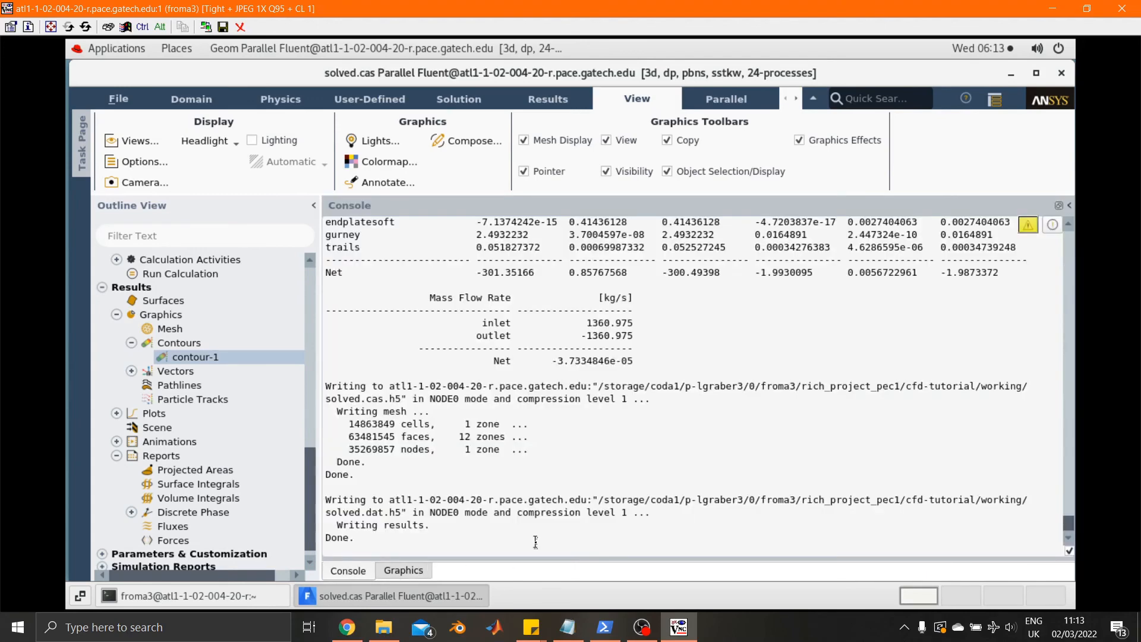
click(411, 572)
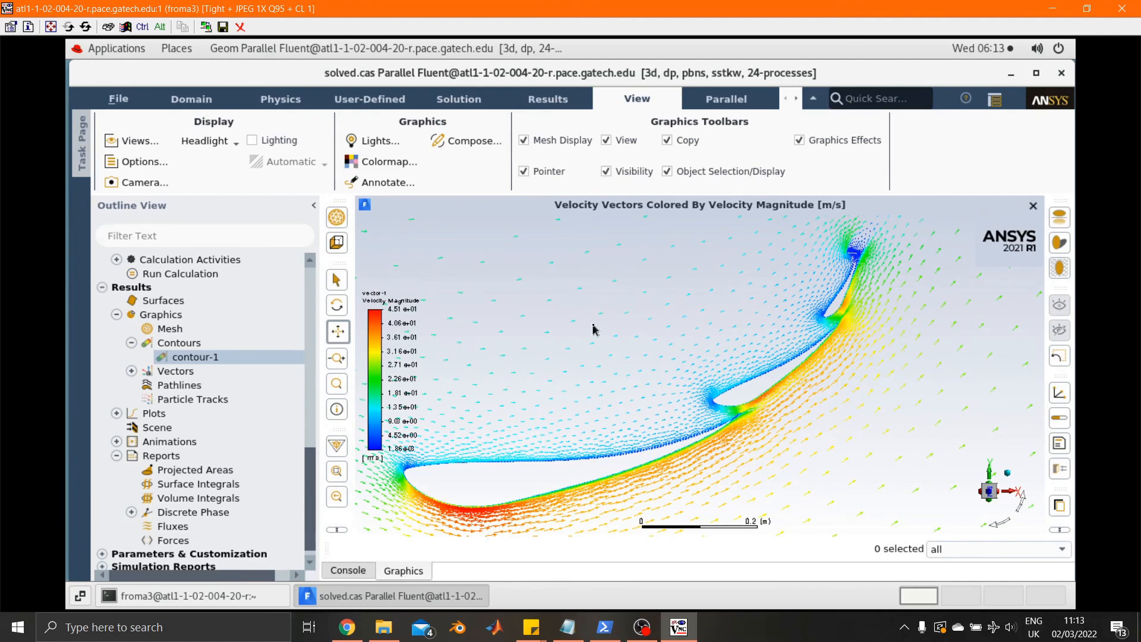
click(594, 295)
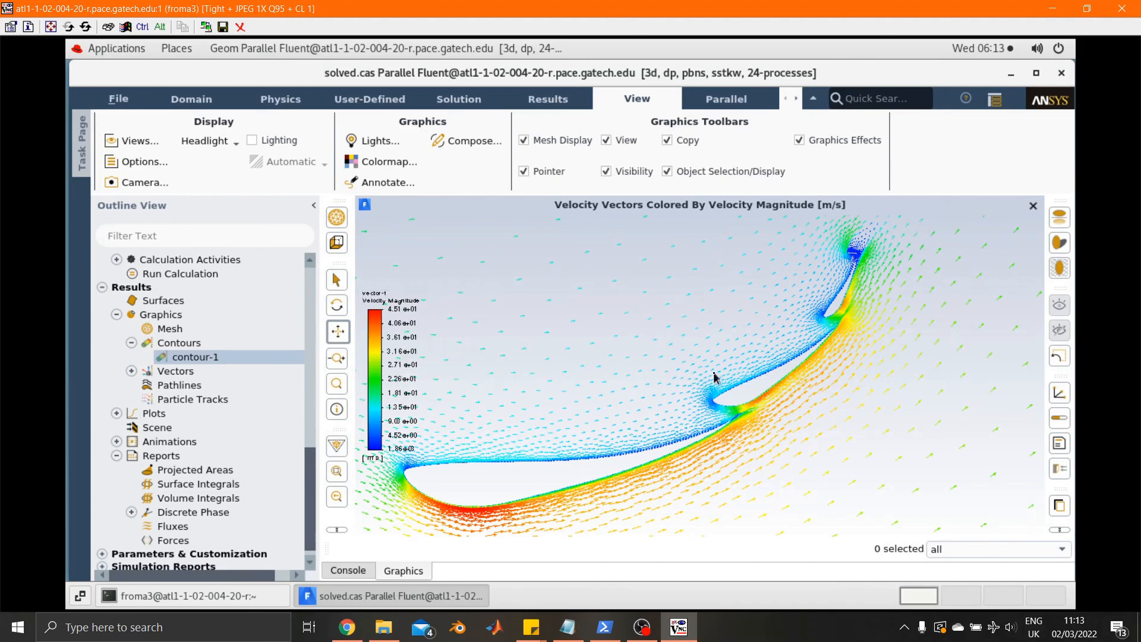
drag(714, 377, 722, 392)
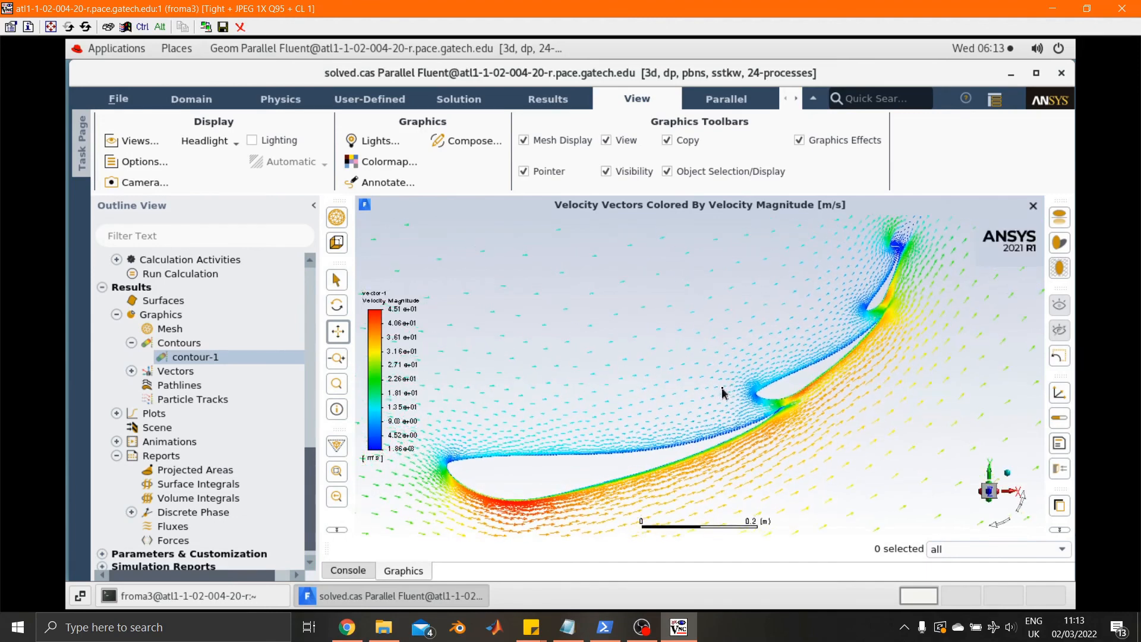